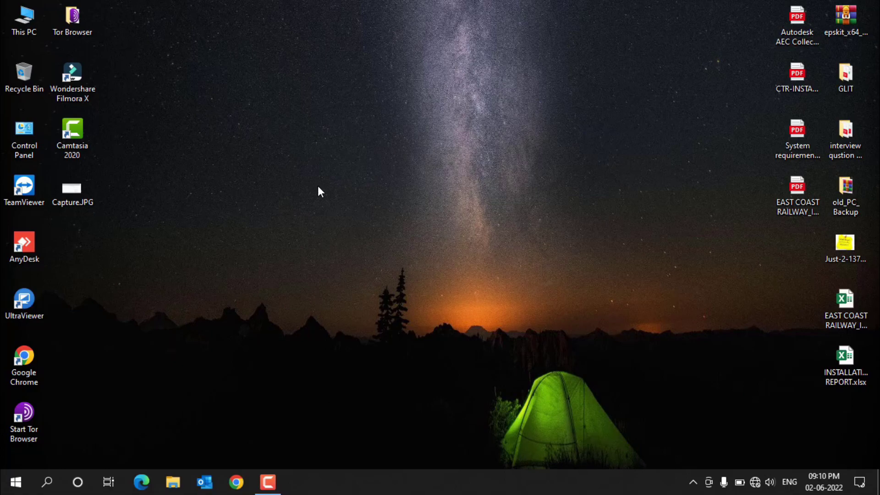
{"action": "right_click", "coordinate": [365, 127]}
{"action": "left_click", "coordinate": [400, 166]}
{"action": "right_click", "coordinate": [323, 133]}
{"action": "left_click", "coordinate": [326, 148]}
{"action": "right_click", "coordinate": [333, 137]}
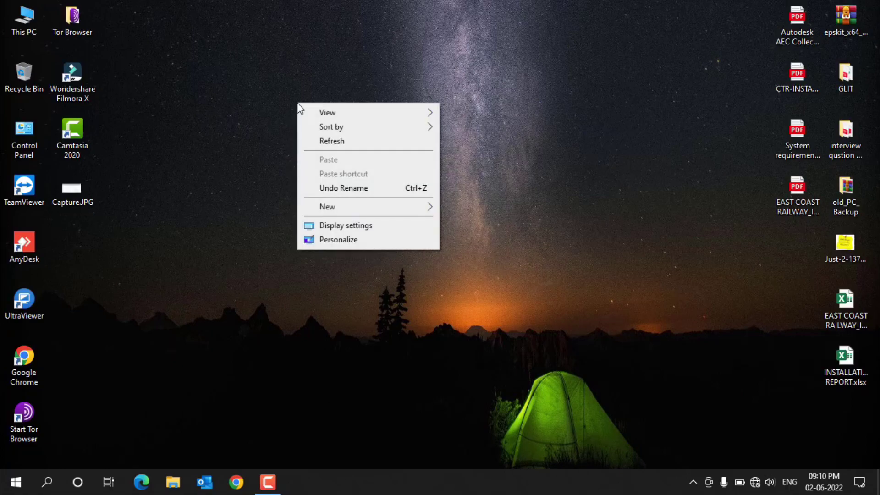
{"action": "left_click", "coordinate": [338, 141]}
{"action": "right_click", "coordinate": [297, 98]}
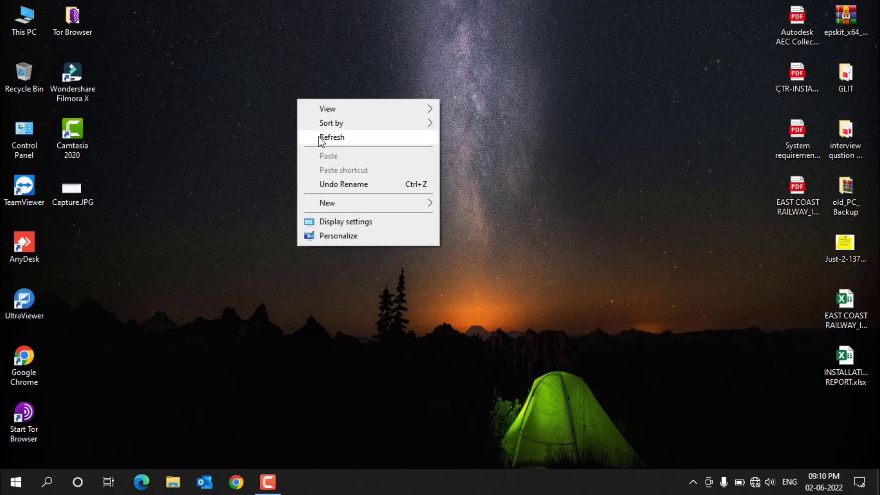
{"action": "left_click", "coordinate": [303, 136]}
{"action": "right_click", "coordinate": [262, 90]}
{"action": "left_click", "coordinate": [288, 128]}
{"action": "left_click", "coordinate": [173, 482]}
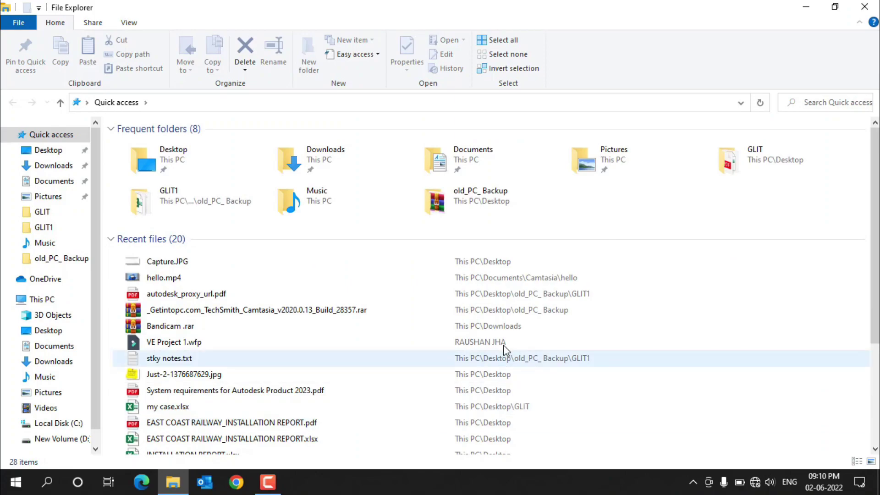
{"action": "left_click", "coordinate": [863, 7]}
{"action": "right_click", "coordinate": [477, 68]}
{"action": "left_click", "coordinate": [524, 106]}
{"action": "right_click", "coordinate": [360, 93]}
{"action": "left_click", "coordinate": [409, 134]}
{"action": "right_click", "coordinate": [323, 110]}
{"action": "left_click", "coordinate": [353, 147]}
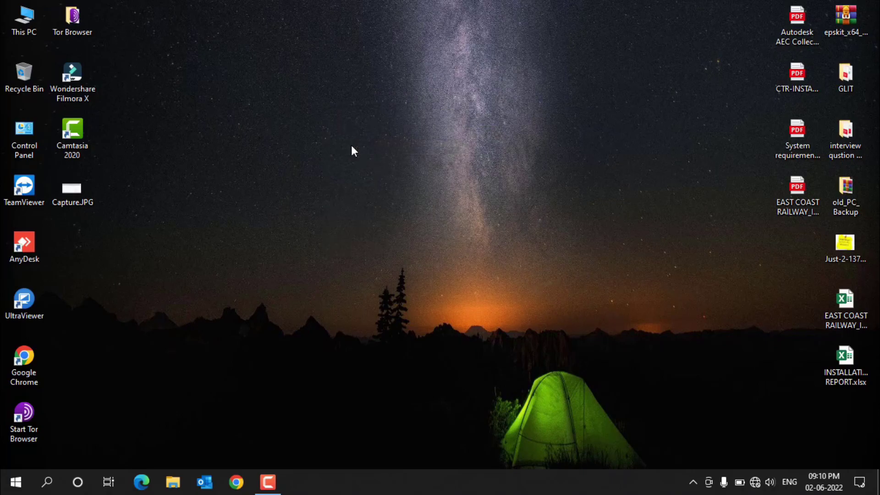
{"action": "right_click", "coordinate": [392, 132]}
{"action": "left_click", "coordinate": [416, 171]}
{"action": "right_click", "coordinate": [292, 74]}
{"action": "left_click", "coordinate": [311, 114]}
{"action": "right_click", "coordinate": [266, 87]}
{"action": "left_click", "coordinate": [323, 127]}
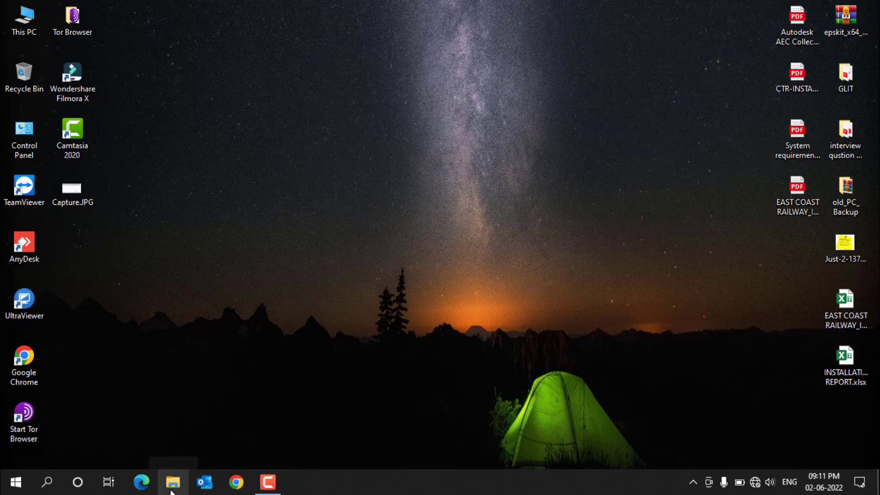
{"action": "right_click", "coordinate": [357, 104]}
{"action": "left_click", "coordinate": [409, 141]}
{"action": "right_click", "coordinate": [321, 74]}
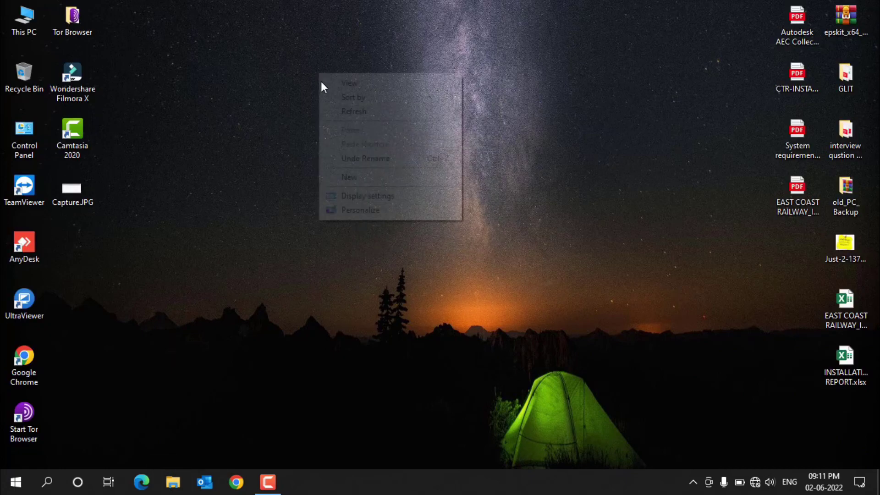
{"action": "left_click", "coordinate": [355, 111]}
{"action": "right_click", "coordinate": [311, 81]}
{"action": "left_click", "coordinate": [353, 120]}
{"action": "right_click", "coordinate": [282, 93]}
{"action": "left_click", "coordinate": [316, 132]}
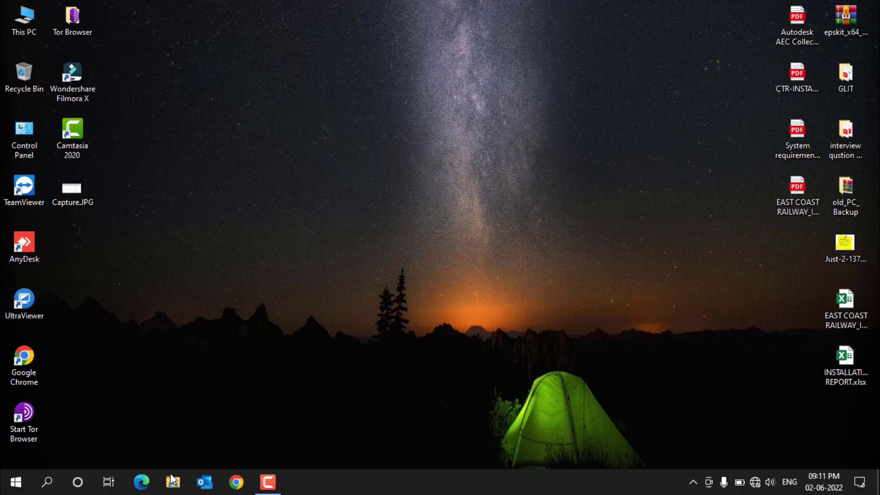
{"action": "left_click", "coordinate": [172, 482]}
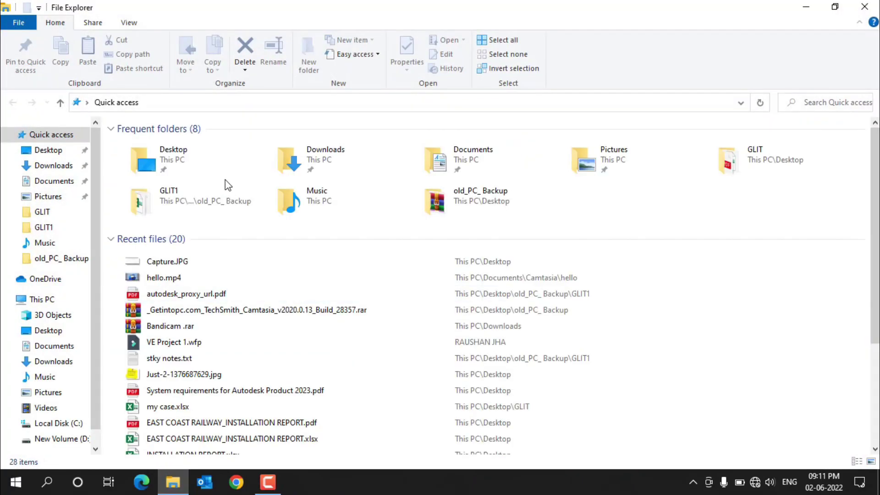
{"action": "left_click", "coordinate": [864, 6]}
{"action": "right_click", "coordinate": [471, 120]}
{"action": "left_click", "coordinate": [503, 158]}
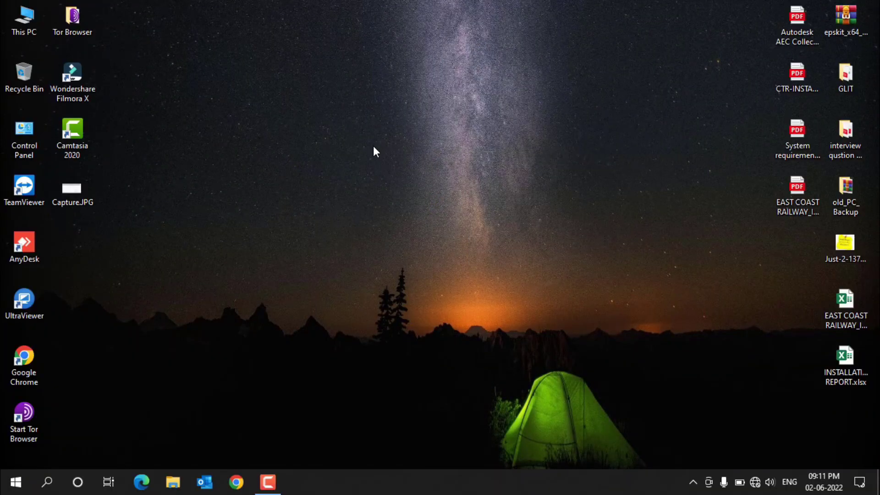
{"action": "right_click", "coordinate": [348, 65]}
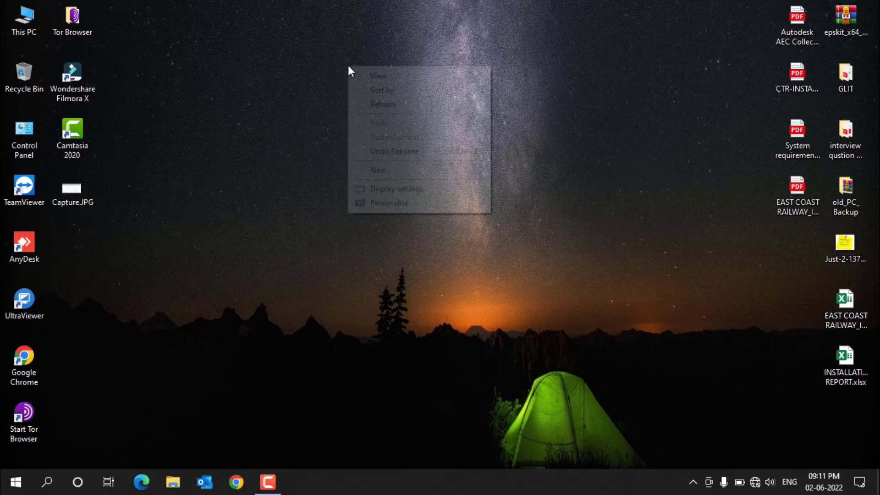
{"action": "left_click", "coordinate": [405, 106]}
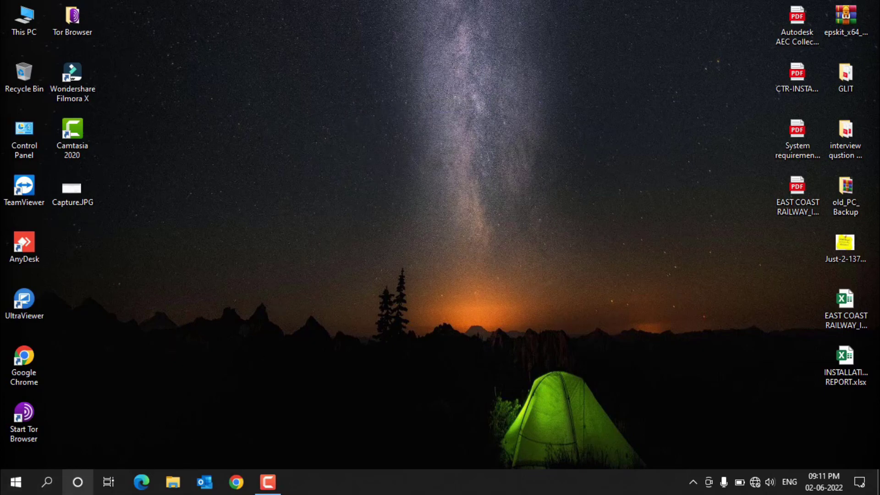
Open File Explorer, then open an additional Explorer window from it and close that extra window.
{"action": "left_click", "coordinate": [168, 483]}
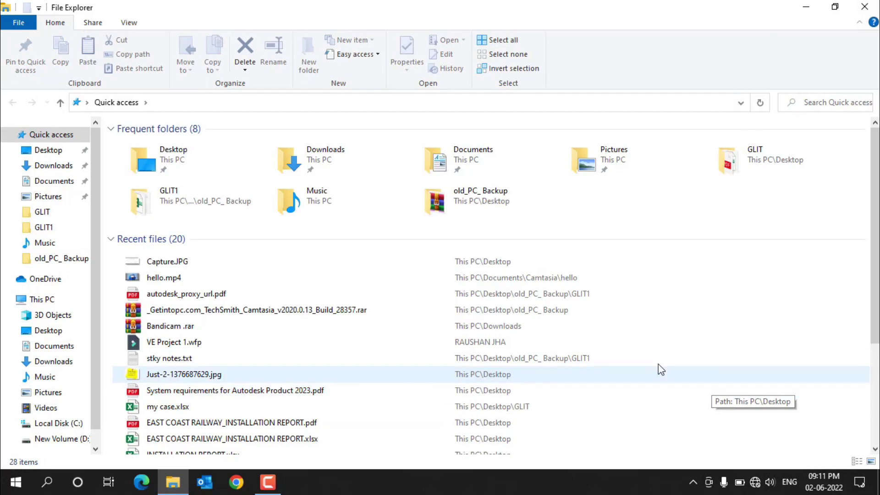
{"action": "left_click", "coordinate": [12, 28]}
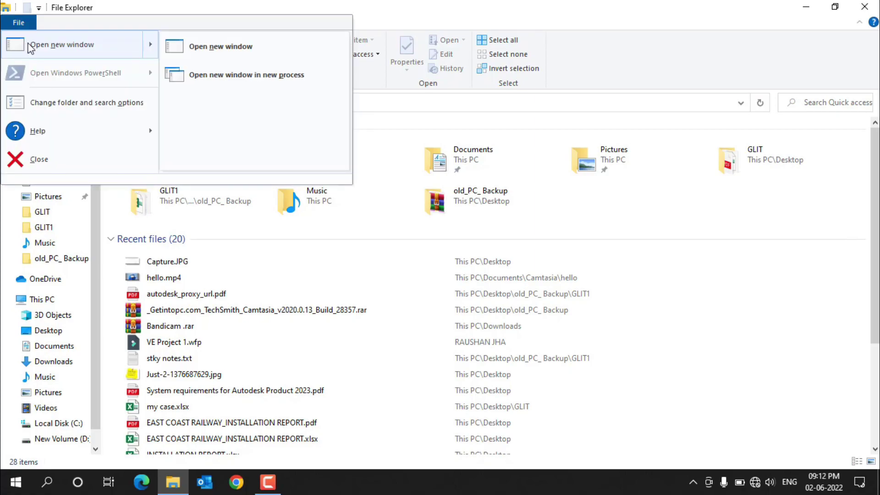
{"action": "left_click", "coordinate": [198, 51]}
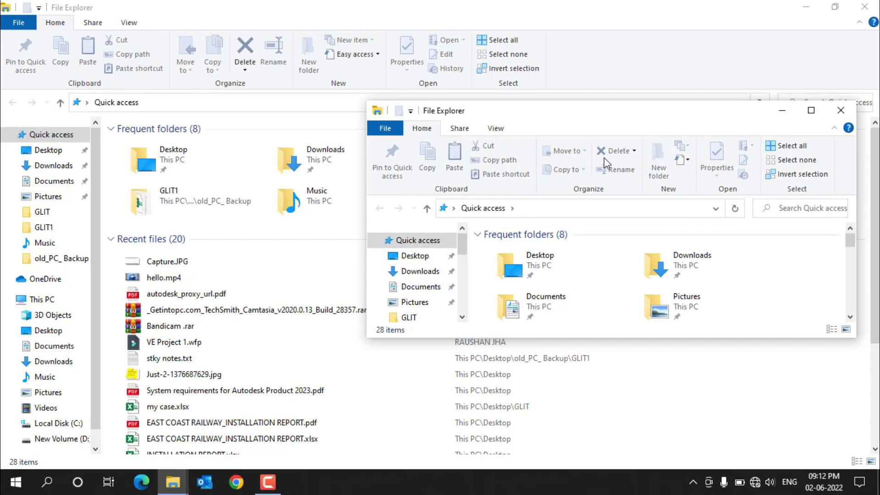
{"action": "left_click", "coordinate": [843, 112]}
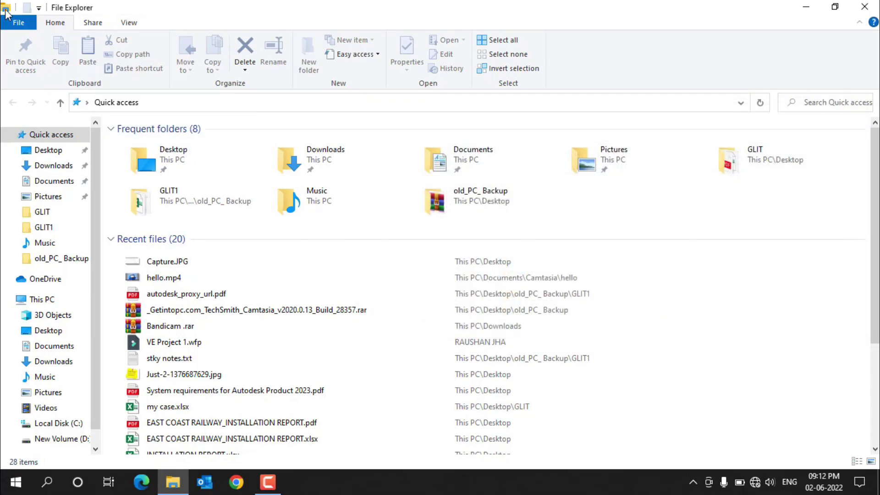
View the Quick Access Toolbar customization options and dismiss them without changing any.
{"action": "left_click", "coordinate": [38, 8]}
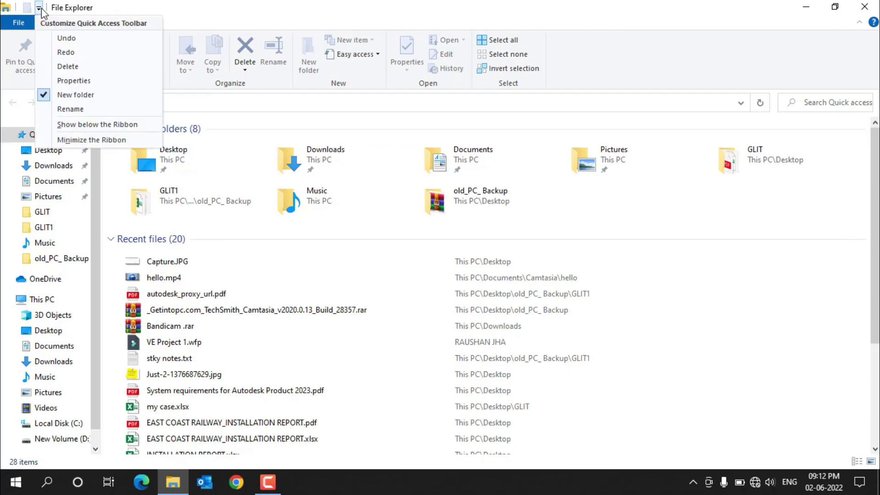
{"action": "left_click", "coordinate": [6, 8]}
{"action": "key", "text": "Escape"}
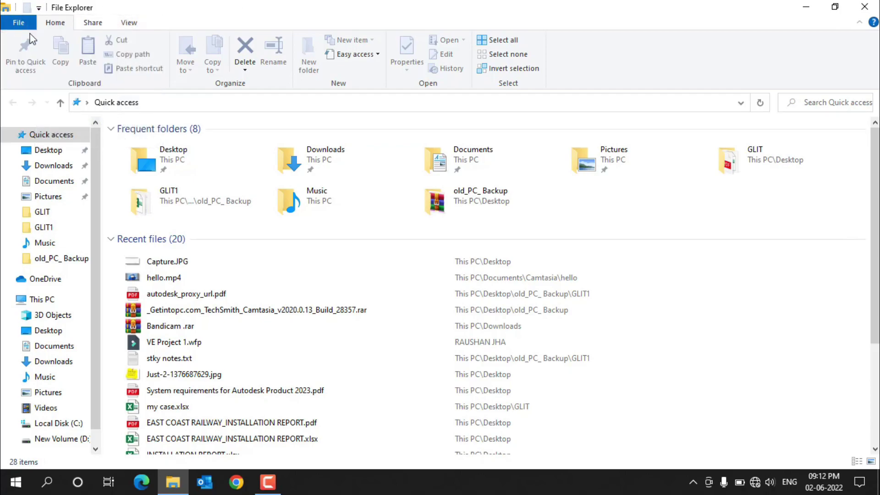
Go to the Downloads folder, launch Windows PowerShell from there, and close the PowerShell window.
{"action": "left_click", "coordinate": [21, 23]}
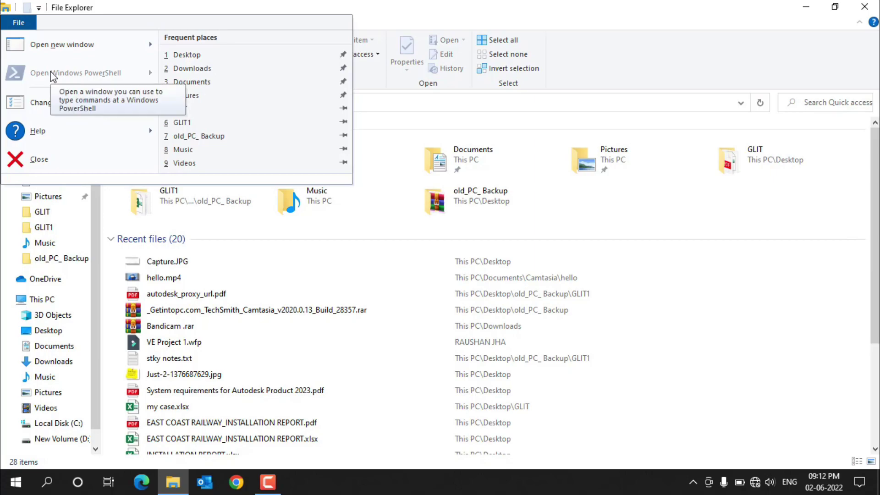
{"action": "left_click", "coordinate": [131, 74]}
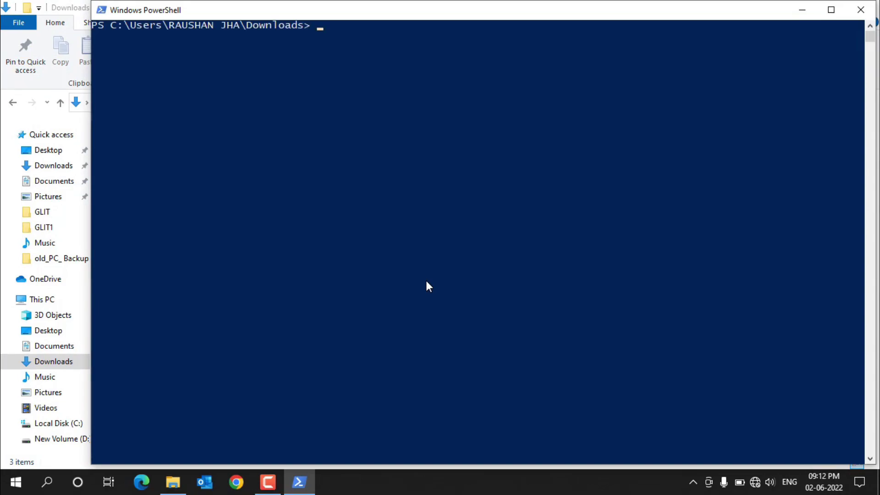
{"action": "left_click", "coordinate": [861, 9]}
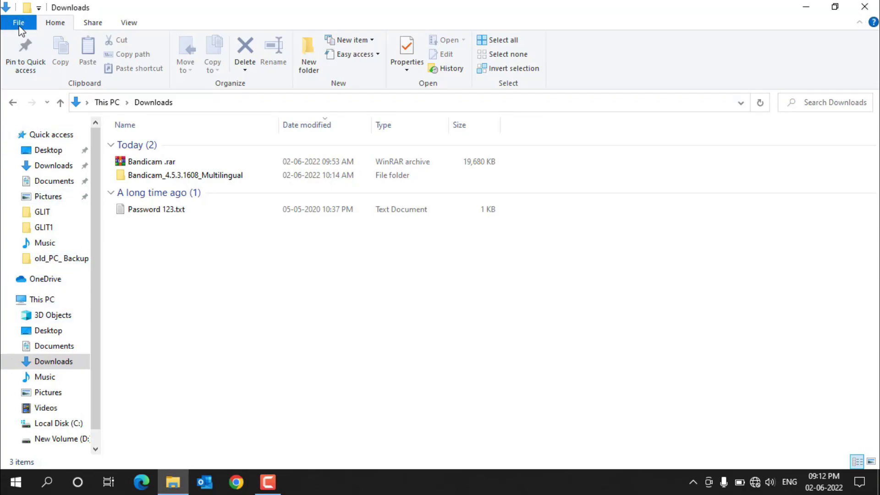
Review the general, view and search settings in Folder Options, and look over File Explorer's Help options.
{"action": "left_click", "coordinate": [20, 22]}
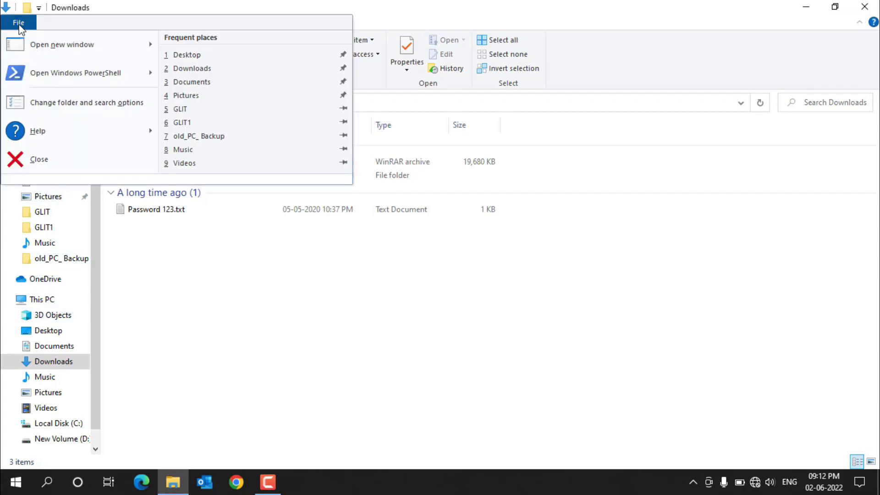
{"action": "left_click", "coordinate": [55, 106]}
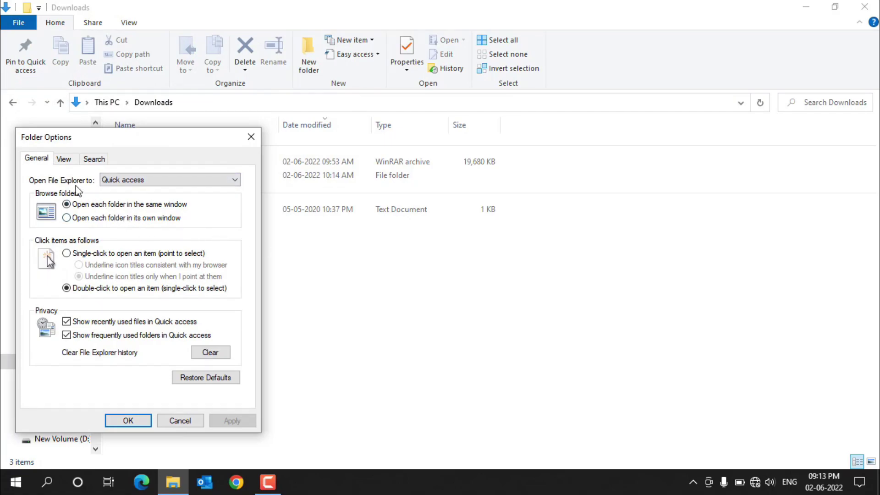
{"action": "left_click", "coordinate": [64, 160]}
{"action": "left_click", "coordinate": [95, 159]}
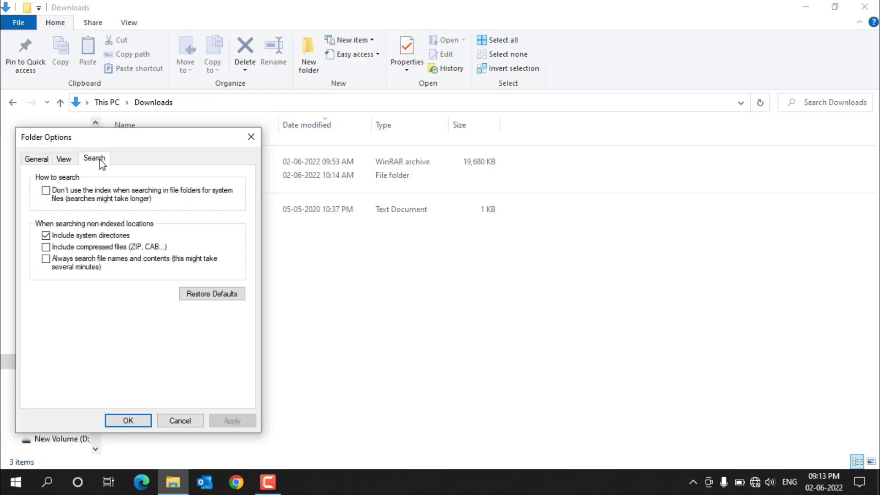
{"action": "left_click", "coordinate": [40, 163]}
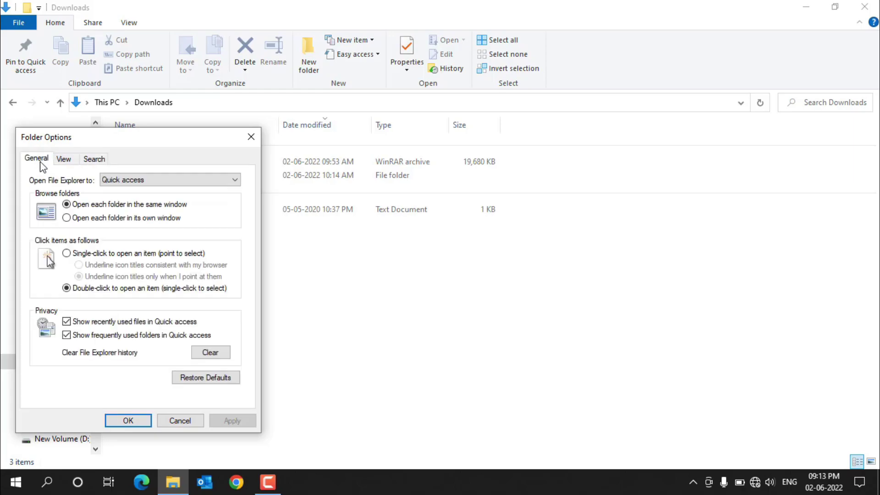
{"action": "left_click", "coordinate": [67, 161]}
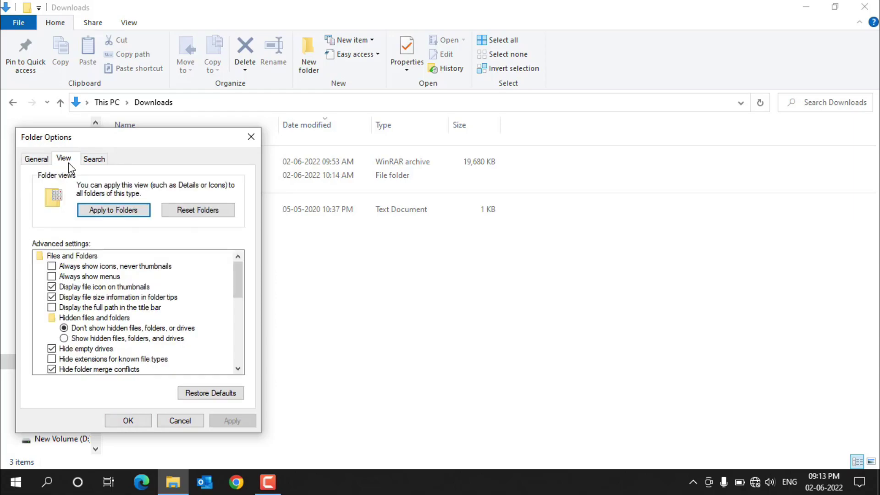
{"action": "left_click", "coordinate": [106, 160]}
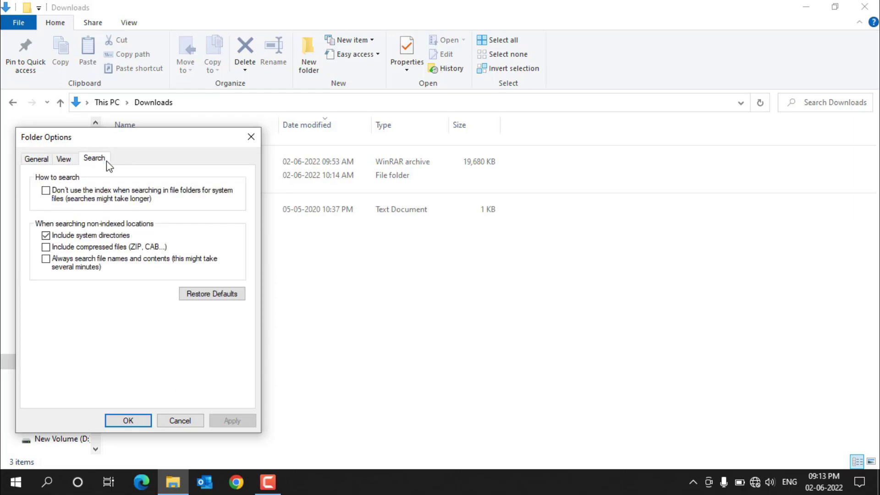
{"action": "left_click", "coordinate": [65, 160]}
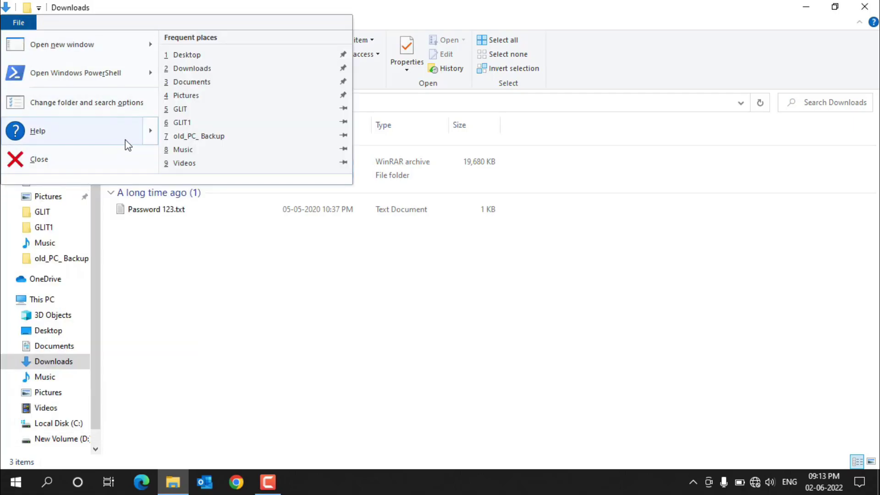
{"action": "mouse_move", "coordinate": [126, 142]}
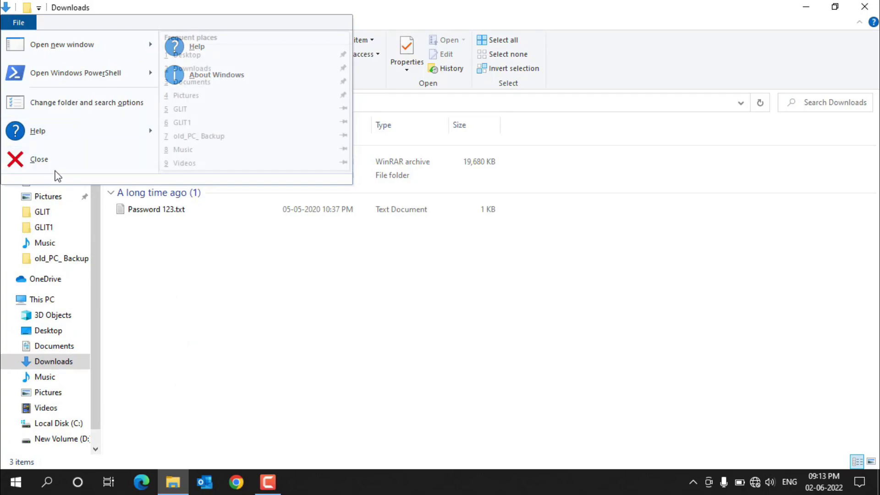
{"action": "left_click", "coordinate": [221, 317]}
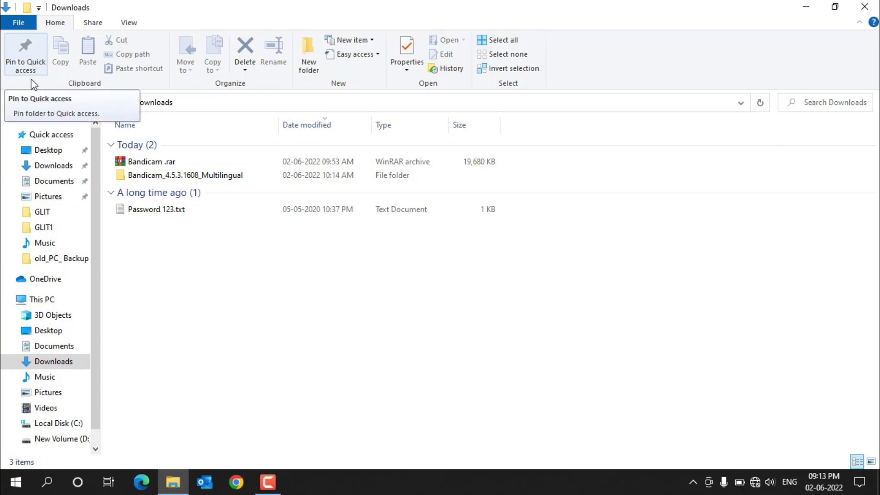
Return to Quick access and open the Desktop folder from the frequent folders.
{"action": "left_click", "coordinate": [9, 137]}
{"action": "left_click", "coordinate": [8, 137]}
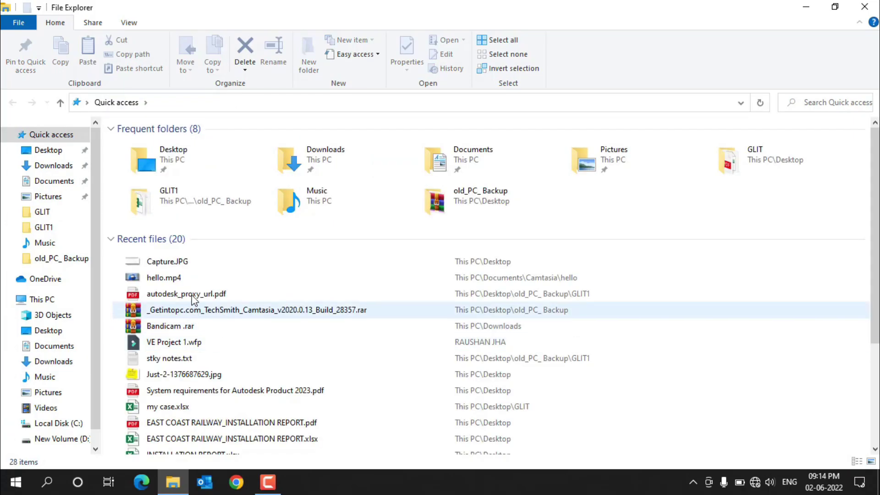
{"action": "double_click", "coordinate": [172, 161]}
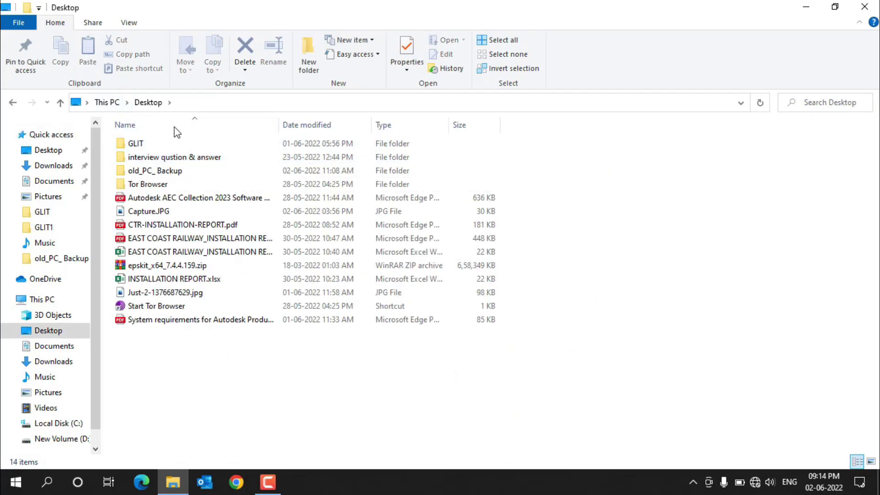
Copy the GLIT folder on the Desktop, and copy its path to the clipboard.
{"action": "left_click", "coordinate": [153, 144]}
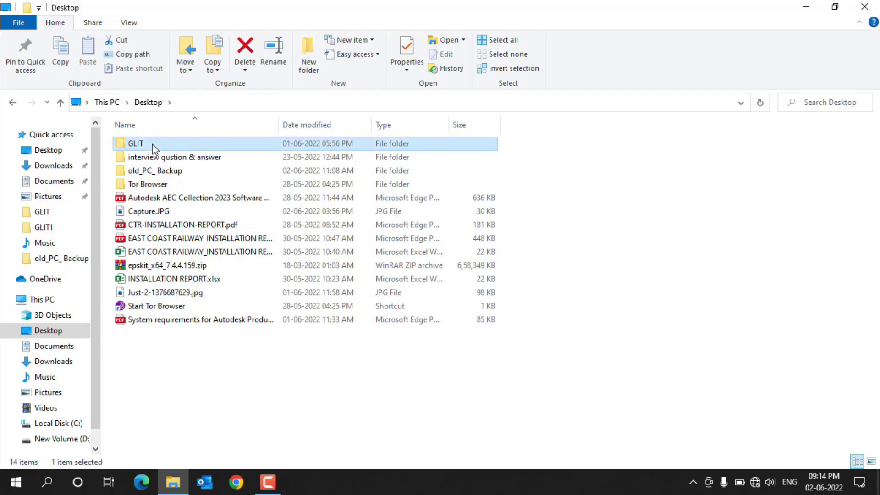
{"action": "left_click", "coordinate": [60, 54]}
{"action": "left_click", "coordinate": [61, 51]}
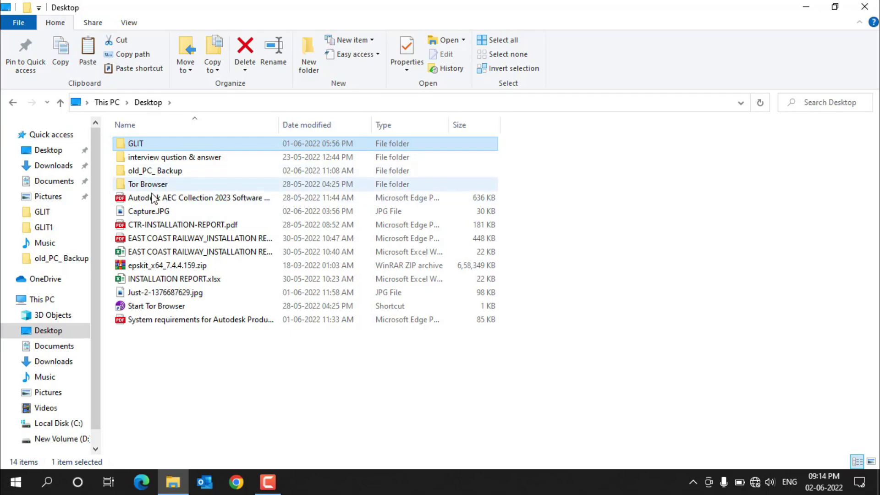
{"action": "left_click", "coordinate": [125, 57]}
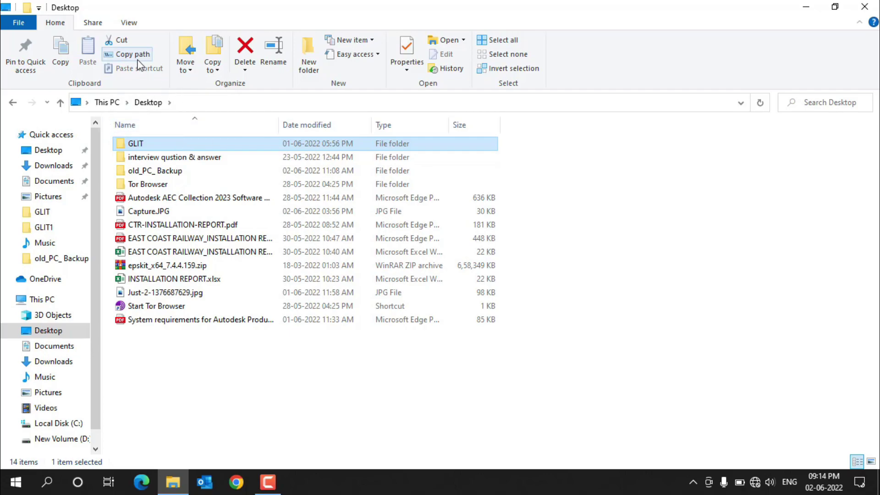
Move the GLIT folder from the Desktop to Documents, and open the Documents folder.
{"action": "left_click", "coordinate": [187, 69]}
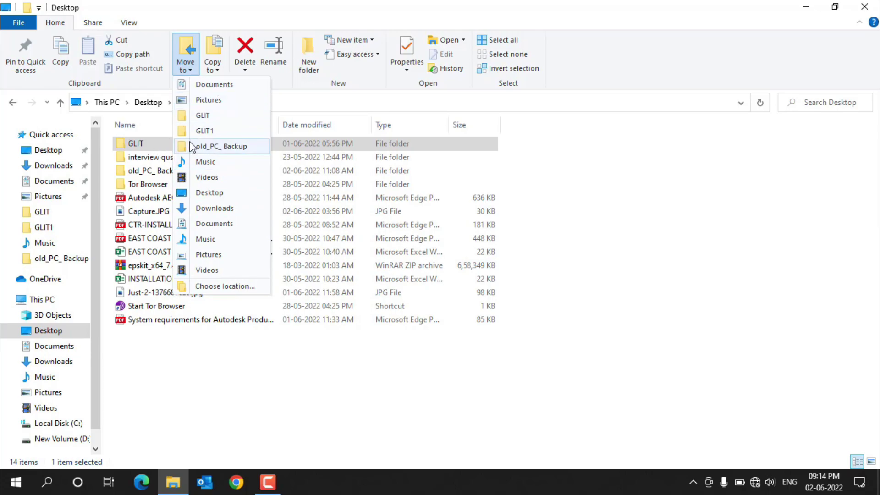
{"action": "left_click", "coordinate": [214, 85]}
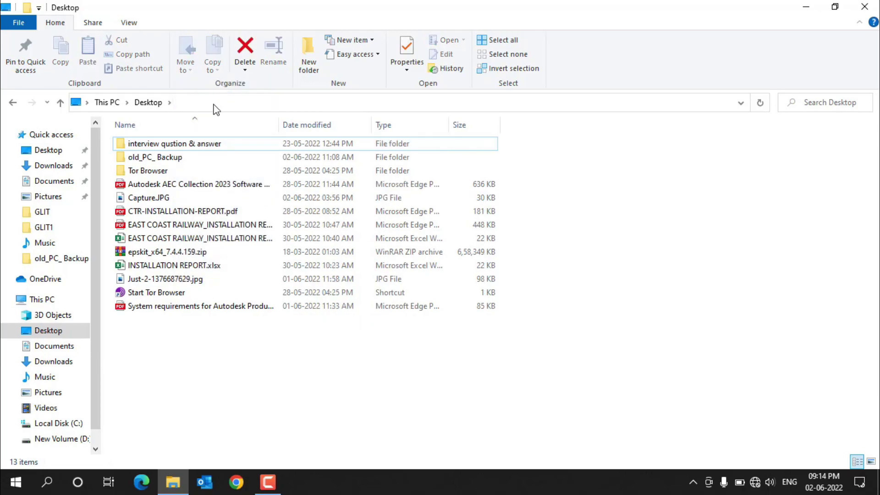
{"action": "left_click", "coordinate": [48, 182]}
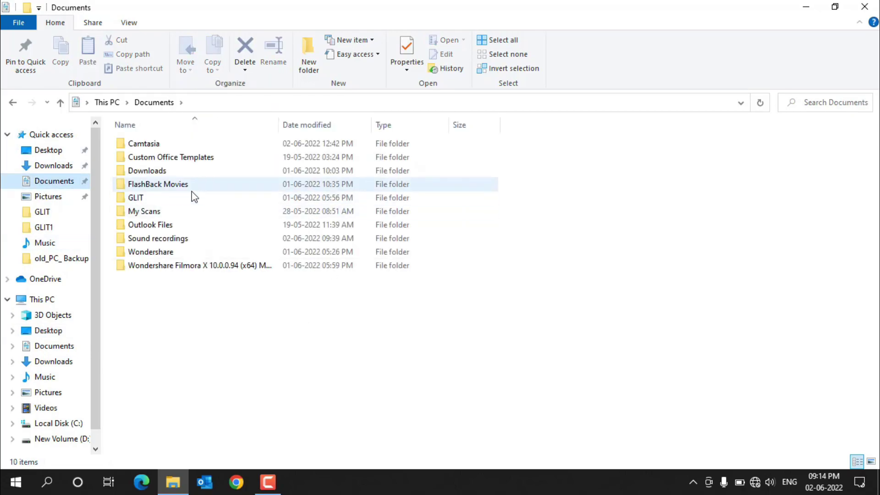
Look at the copy destinations for the GLIT folder in Documents, and show its name in edit mode without changing it.
{"action": "left_click", "coordinate": [165, 198]}
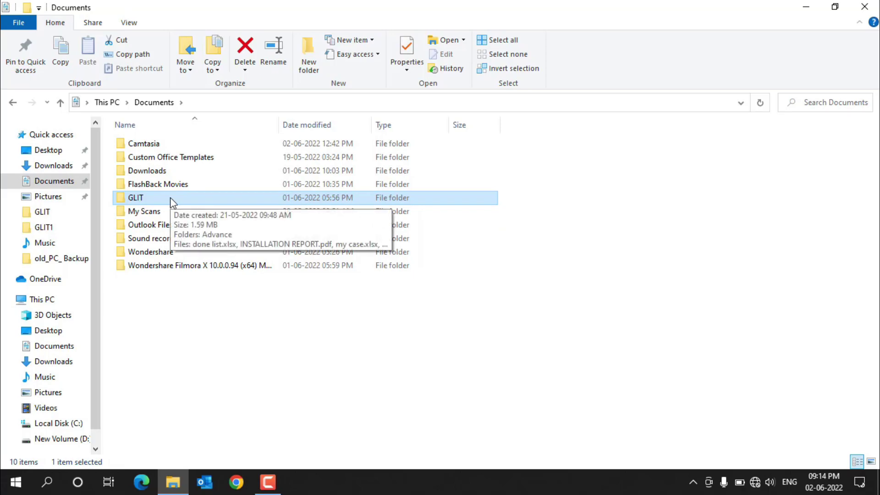
{"action": "left_click", "coordinate": [211, 67]}
{"action": "left_click", "coordinate": [246, 427]}
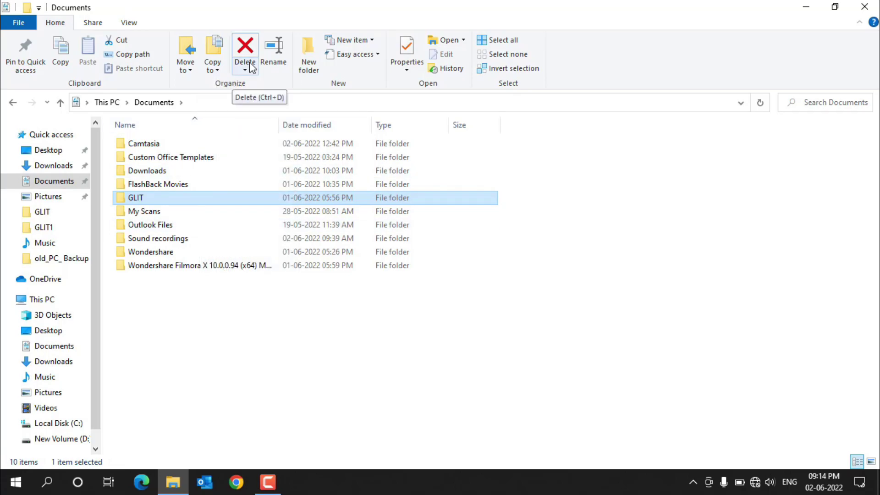
{"action": "left_click", "coordinate": [271, 47]}
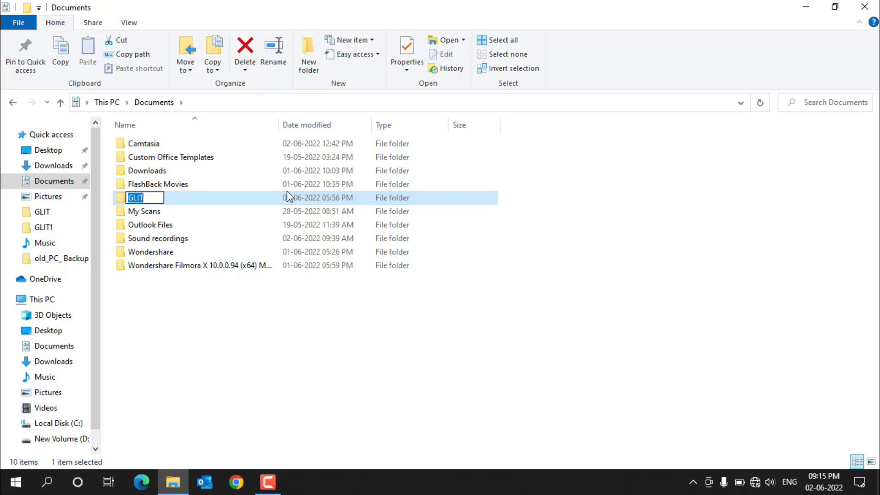
{"action": "left_click", "coordinate": [314, 296]}
Create a new folder in Documents with the default name, and permanently delete it.
{"action": "left_click", "coordinate": [311, 54]}
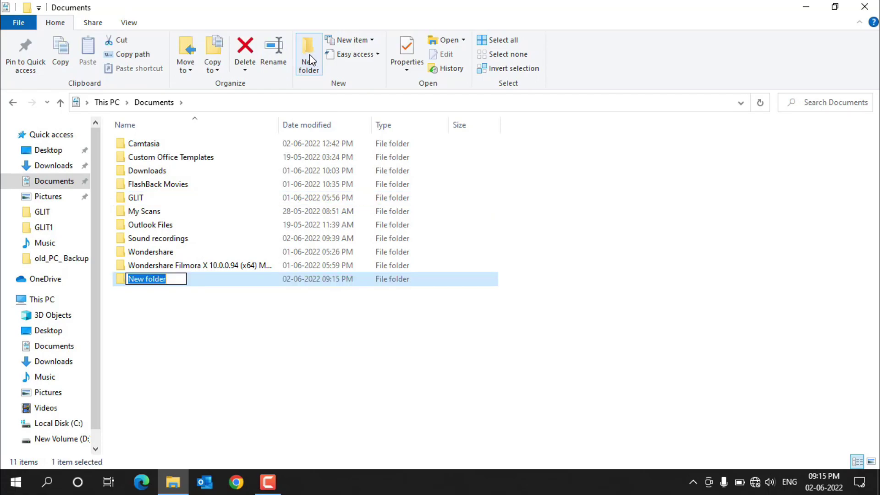
{"action": "left_click", "coordinate": [231, 365]}
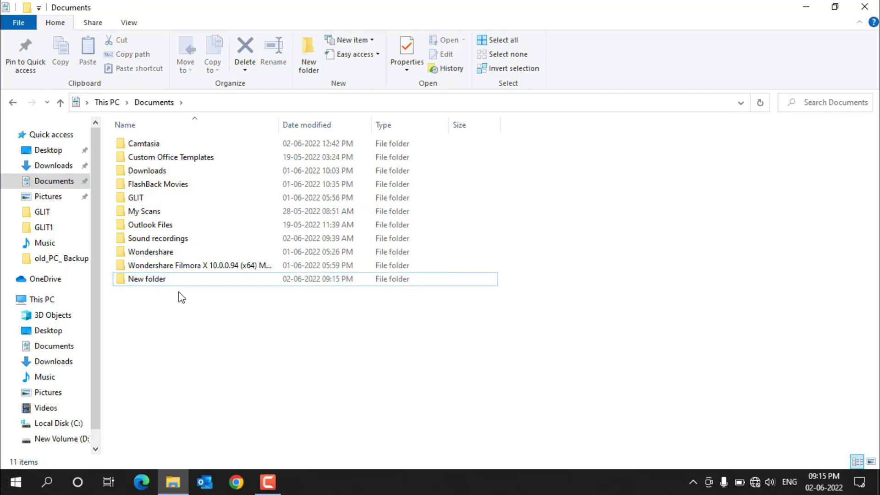
{"action": "left_click", "coordinate": [187, 283]}
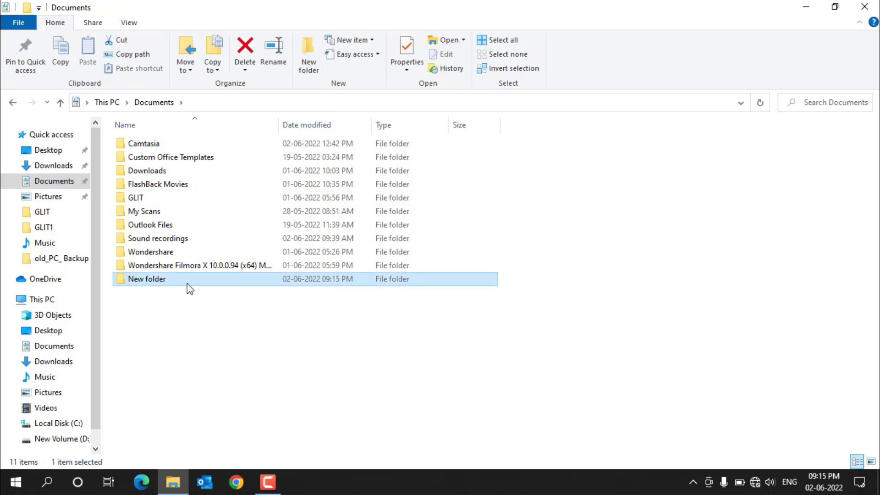
{"action": "key", "text": "shift+Delete"}
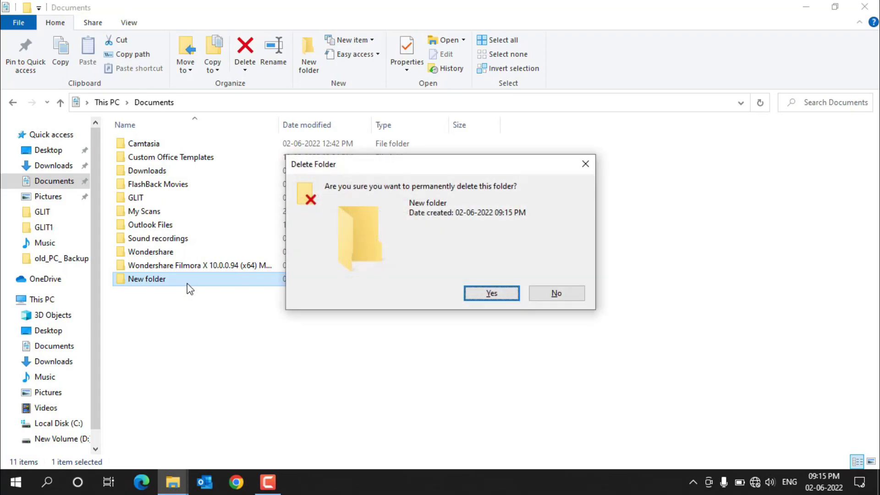
{"action": "key", "text": "Return"}
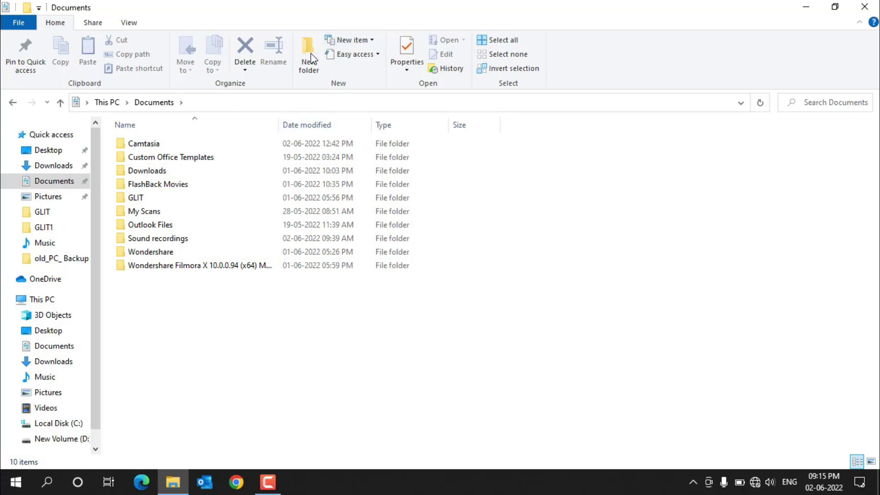
Look over the item types that can be created in Documents and the Easy access options.
{"action": "left_click", "coordinate": [372, 42]}
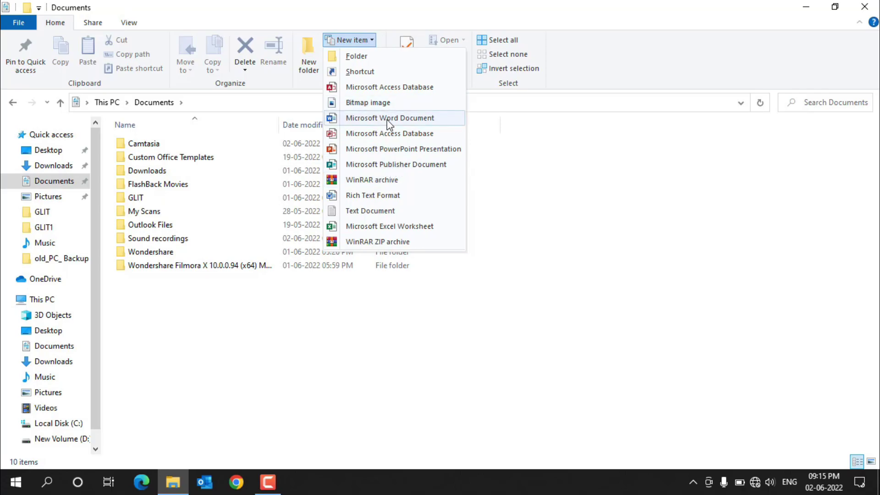
{"action": "left_click", "coordinate": [351, 347]}
{"action": "left_click", "coordinate": [368, 55]}
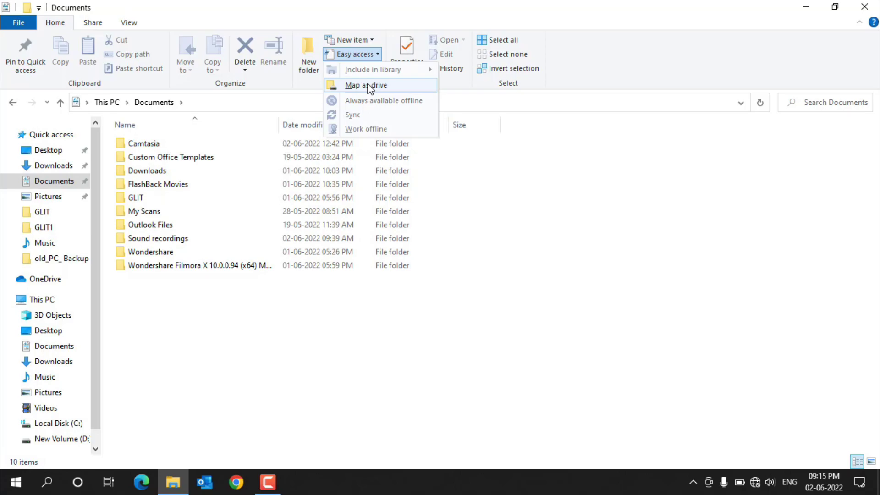
{"action": "left_click", "coordinate": [363, 349]}
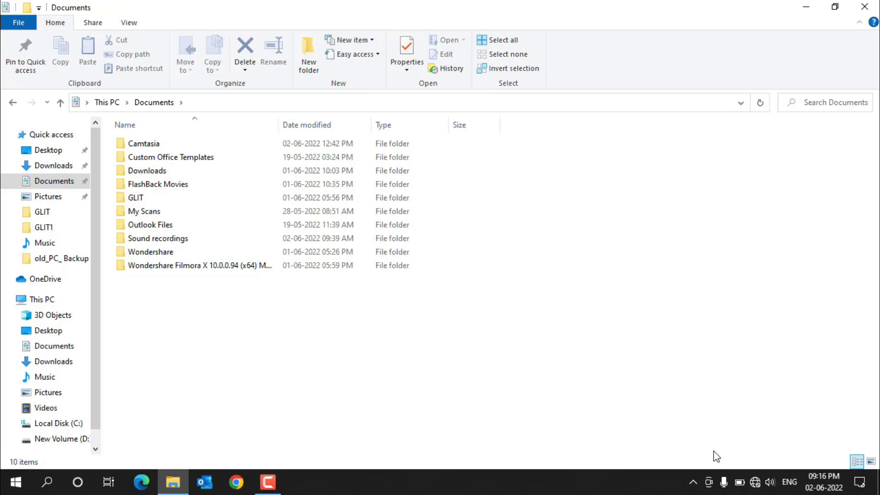
View the list of available Wi-Fi networks, and close it.
{"action": "left_click", "coordinate": [761, 486]}
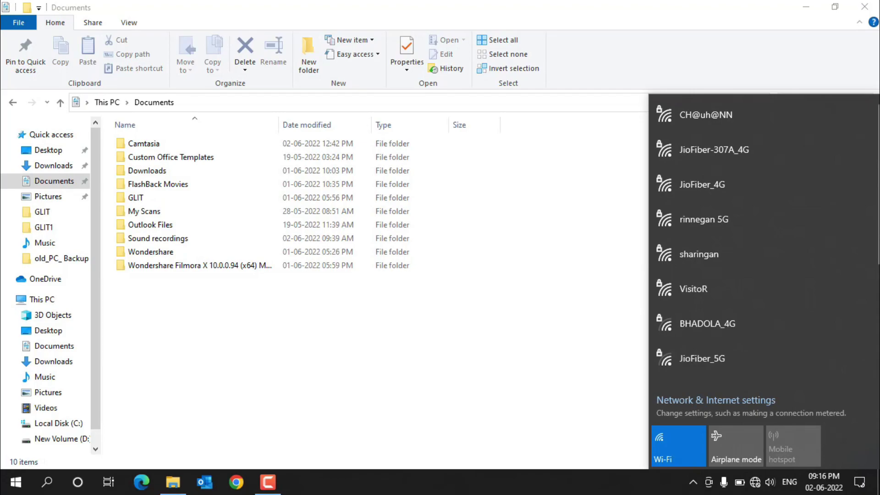
{"action": "left_click", "coordinate": [518, 428]}
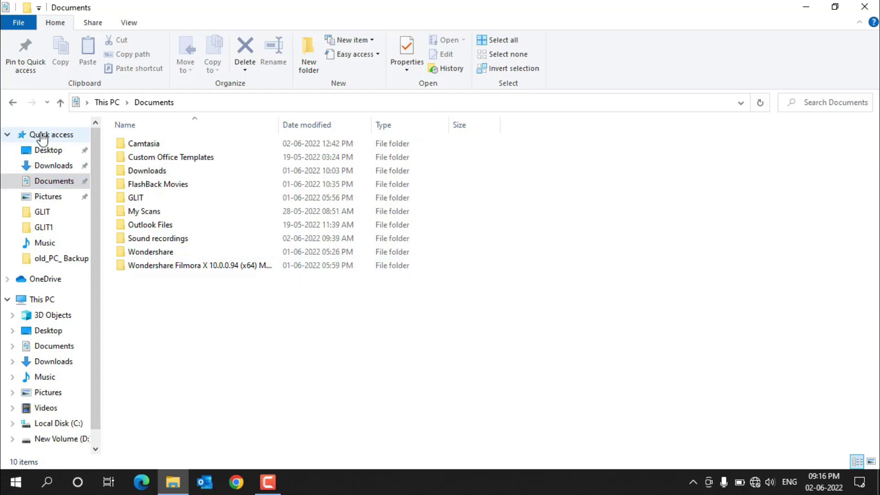
Collapse and expand Quick access, and browse its Downloads, Documents, Pictures, GLIT and GLIT1 folders.
{"action": "left_click", "coordinate": [7, 137]}
{"action": "left_click", "coordinate": [7, 137]}
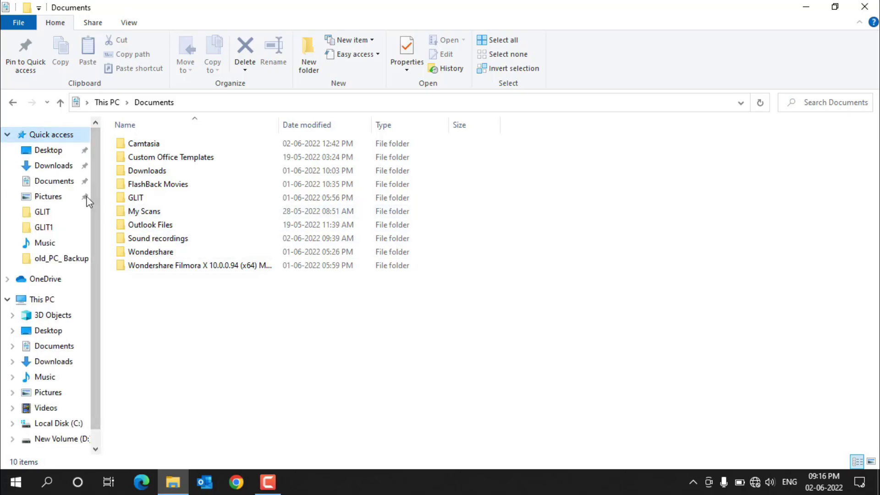
{"action": "left_click", "coordinate": [49, 167]}
{"action": "left_click", "coordinate": [51, 181]}
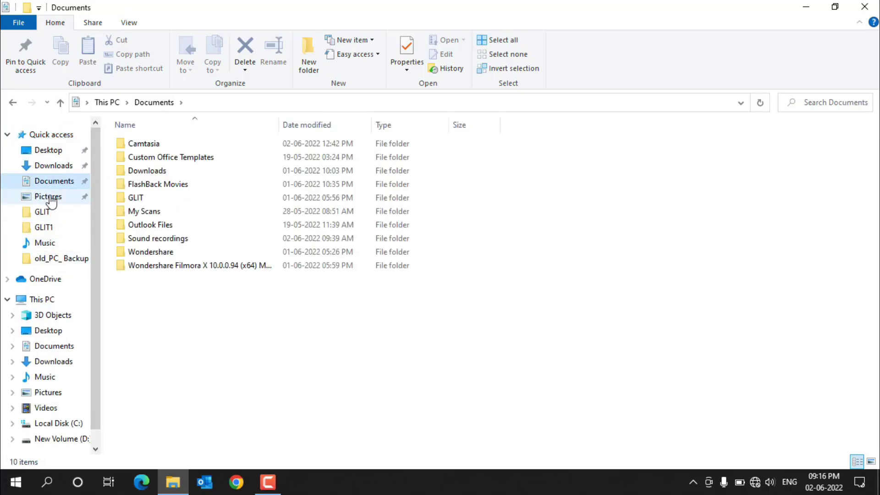
{"action": "left_click", "coordinate": [47, 196]}
{"action": "left_click", "coordinate": [49, 213]}
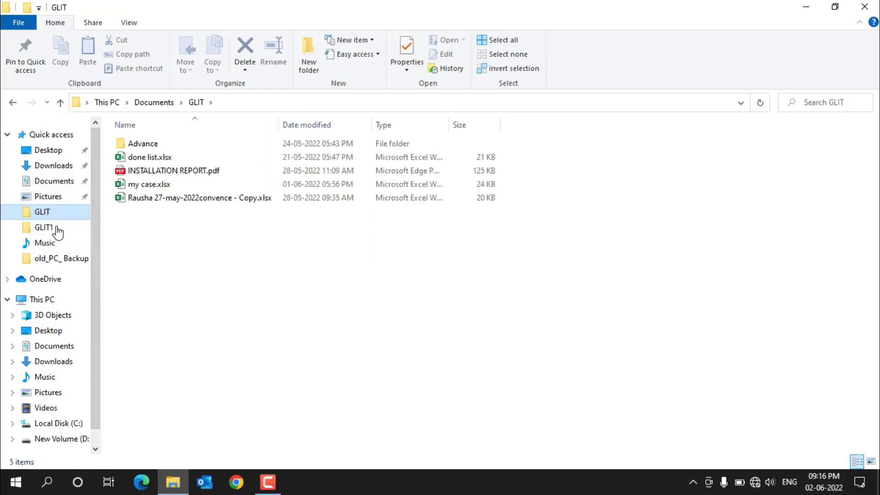
{"action": "left_click", "coordinate": [56, 228]}
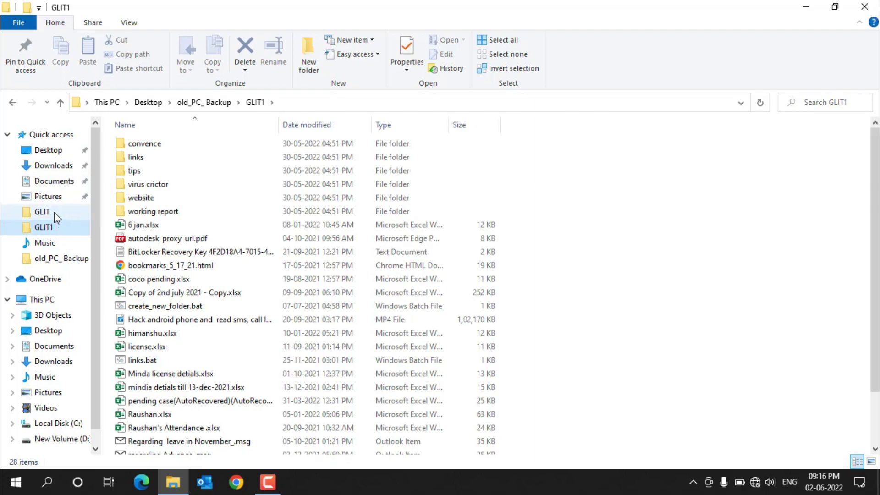
Open This PC, look inside the old Backup folder on New Volume (D:), and return to This PC.
{"action": "scroll", "coordinate": [54, 213], "scroll_direction": "down", "scroll_amount": 1}
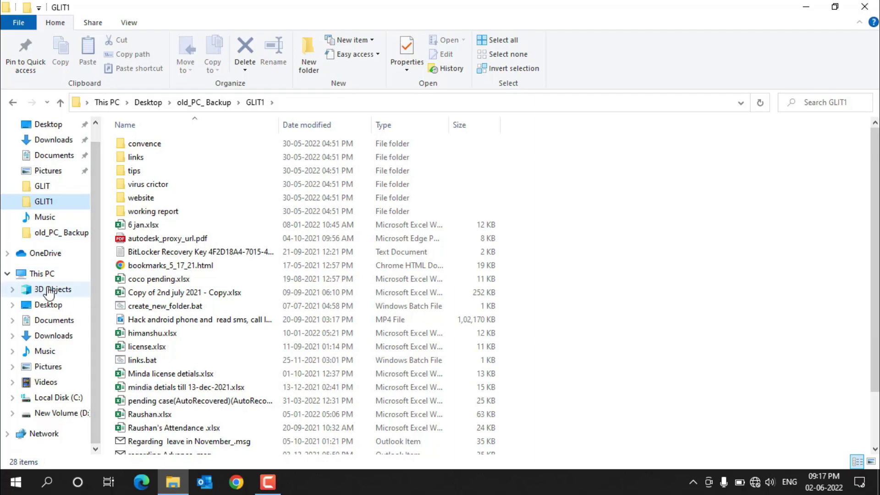
{"action": "left_click", "coordinate": [38, 276]}
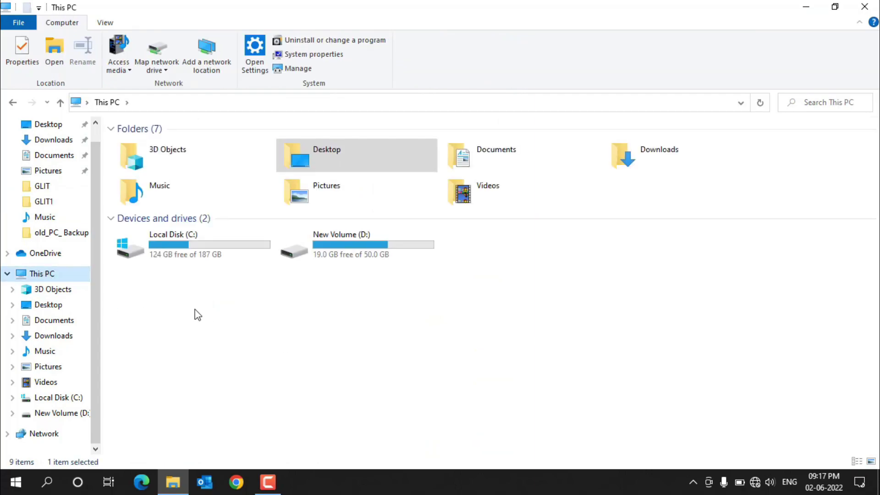
{"action": "left_click", "coordinate": [183, 252]}
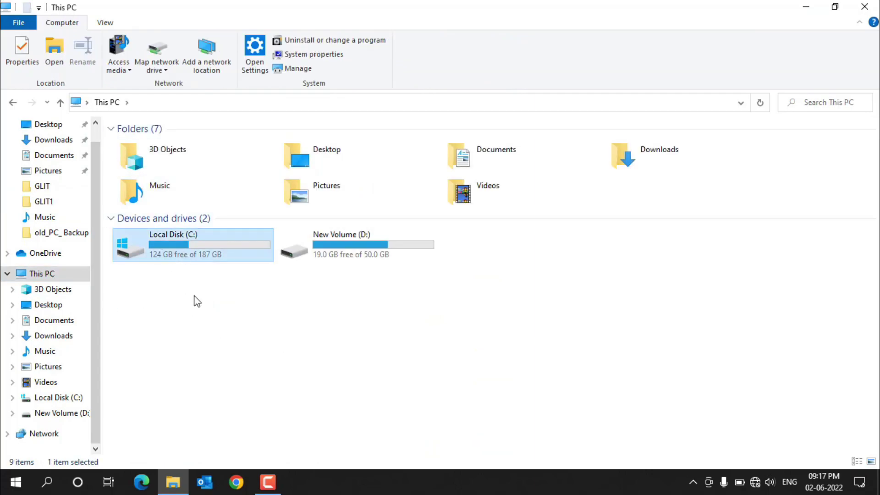
{"action": "double_click", "coordinate": [356, 259]}
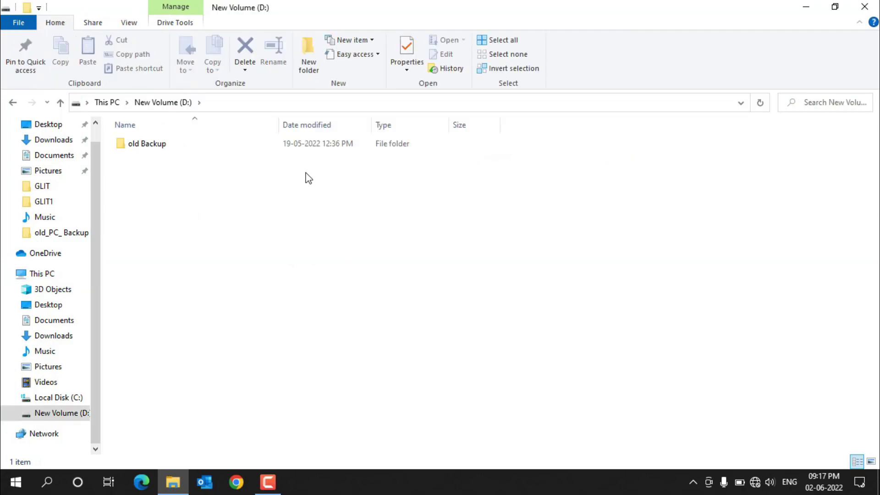
{"action": "double_click", "coordinate": [178, 147]}
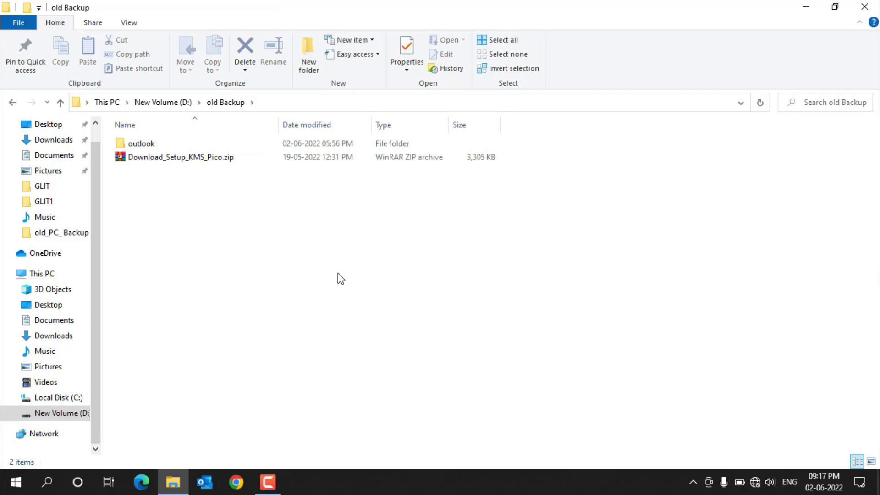
{"action": "left_click", "coordinate": [13, 103]}
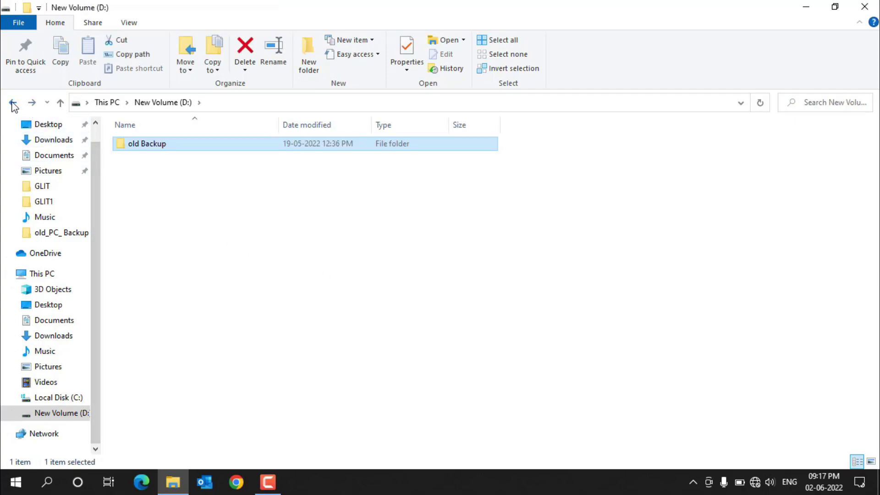
{"action": "left_click", "coordinate": [14, 103]}
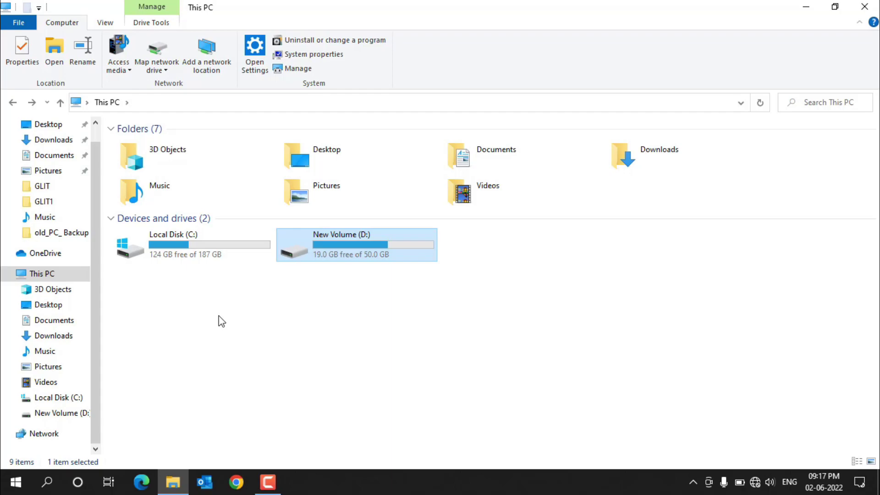
Browse the Desktop, Documents, Downloads and New Volume (D:) locations listed under This PC.
{"action": "left_click", "coordinate": [68, 304]}
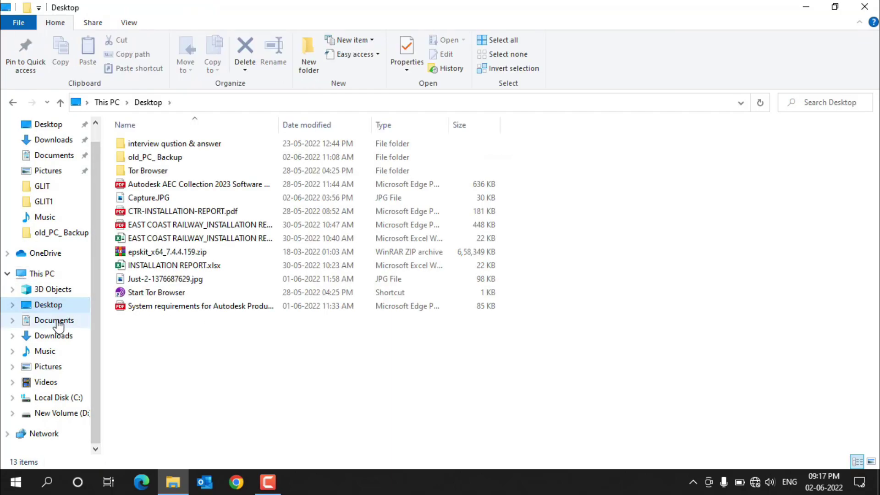
{"action": "left_click", "coordinate": [59, 321]}
{"action": "left_click", "coordinate": [63, 336]}
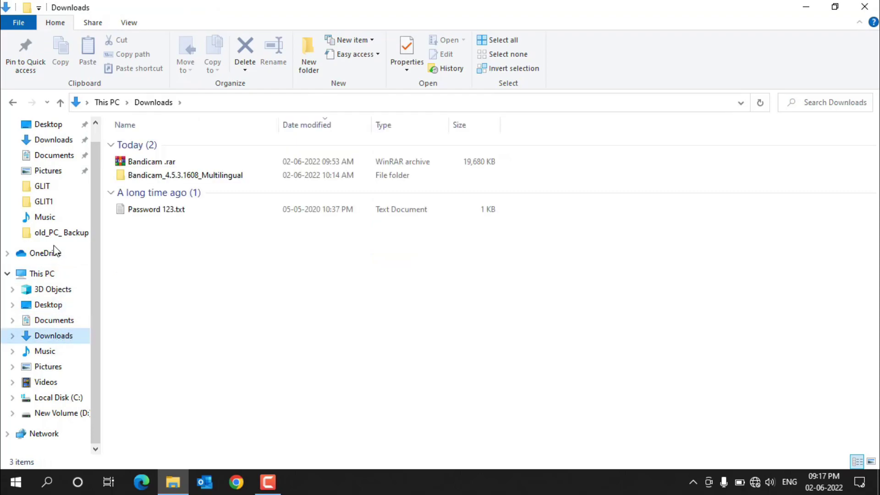
{"action": "left_click", "coordinate": [39, 413]}
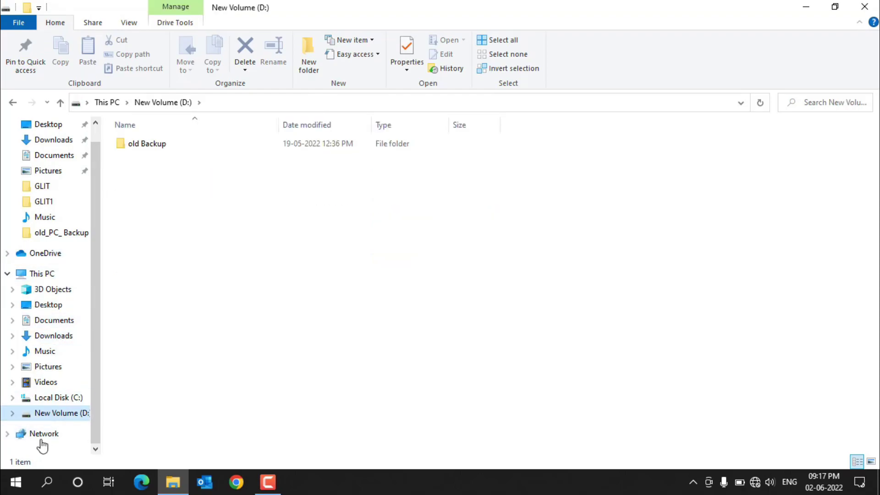
Open the Network location and dismiss the network discovery message.
{"action": "left_click", "coordinate": [41, 436]}
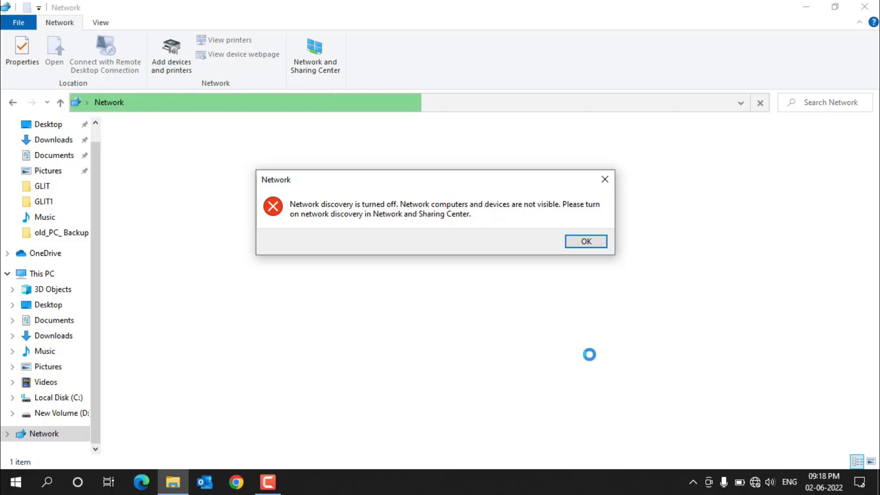
{"action": "left_click", "coordinate": [587, 241]}
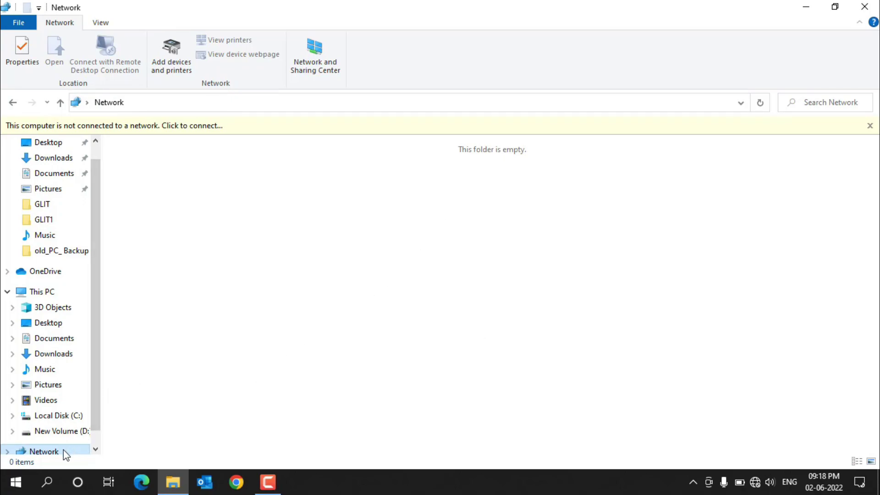
{"action": "scroll", "coordinate": [63, 450], "scroll_direction": "up", "scroll_amount": 1}
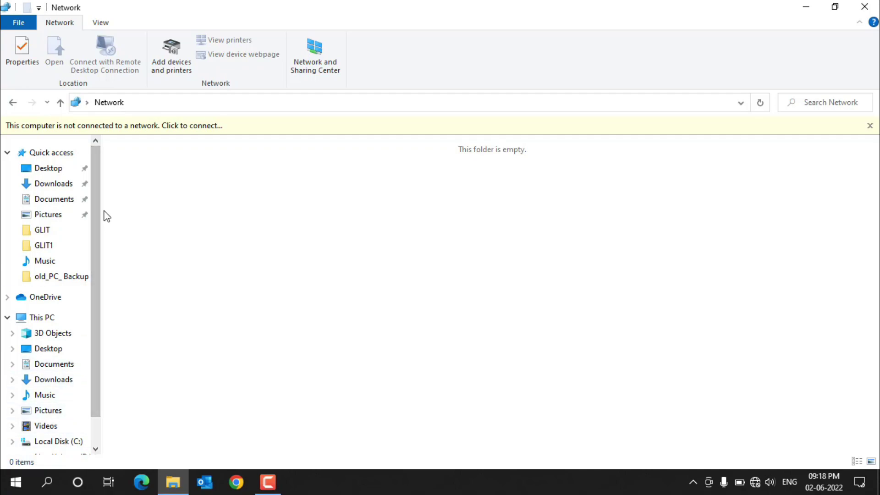
Refresh the Network location twice, closing the network discovery messages and the connection notice.
{"action": "left_click_drag", "start_coordinate": [87, 230], "coordinate": [277, 263]}
{"action": "right_click", "coordinate": [277, 263]}
{"action": "left_click", "coordinate": [310, 313]}
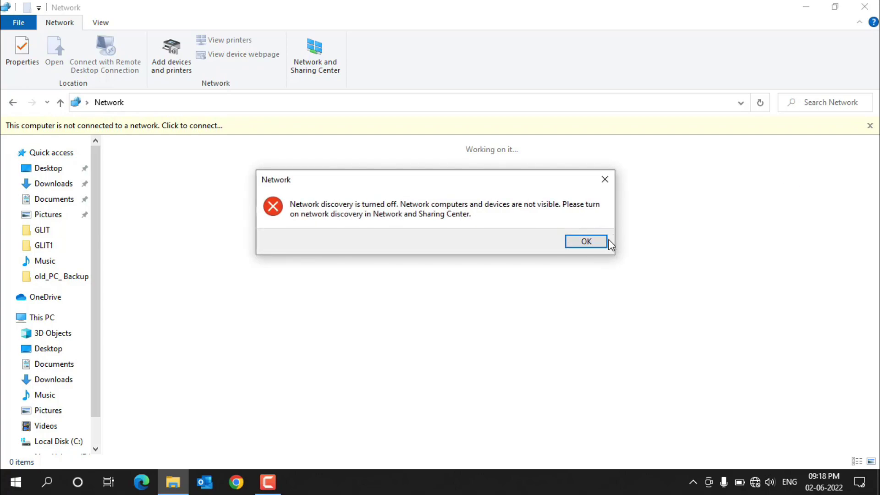
{"action": "left_click", "coordinate": [583, 242]}
{"action": "left_click", "coordinate": [871, 127]}
{"action": "right_click", "coordinate": [353, 226]}
{"action": "left_click", "coordinate": [385, 278]}
{"action": "left_click", "coordinate": [605, 182]}
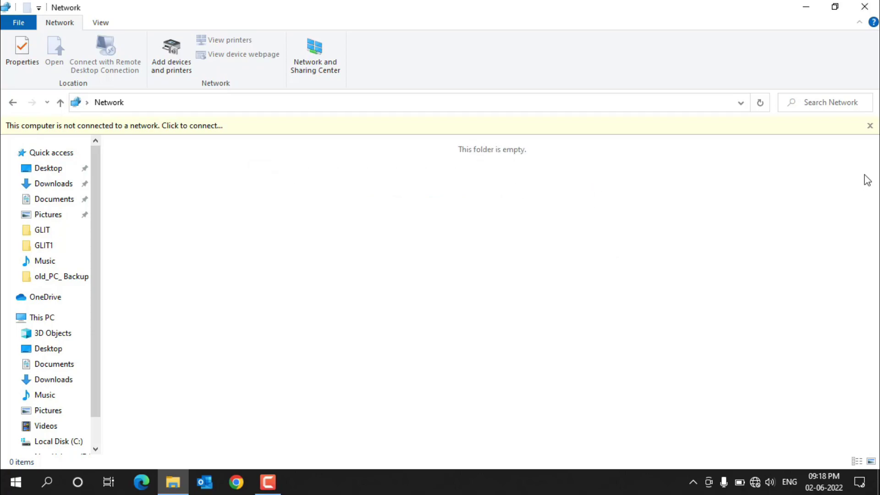
Dismiss the network connection notice and open the GLIT folder from Quick access with the View commands displayed.
{"action": "left_click", "coordinate": [871, 126]}
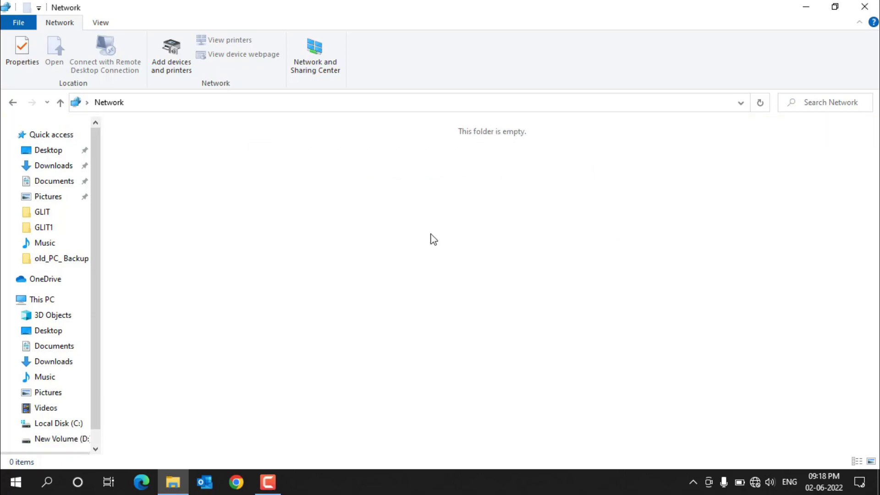
{"action": "left_click", "coordinate": [102, 23]}
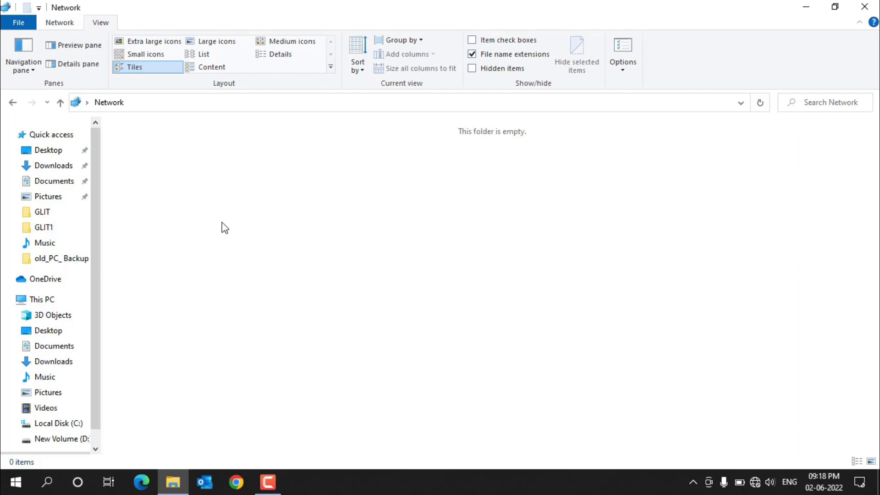
{"action": "left_click", "coordinate": [42, 212]}
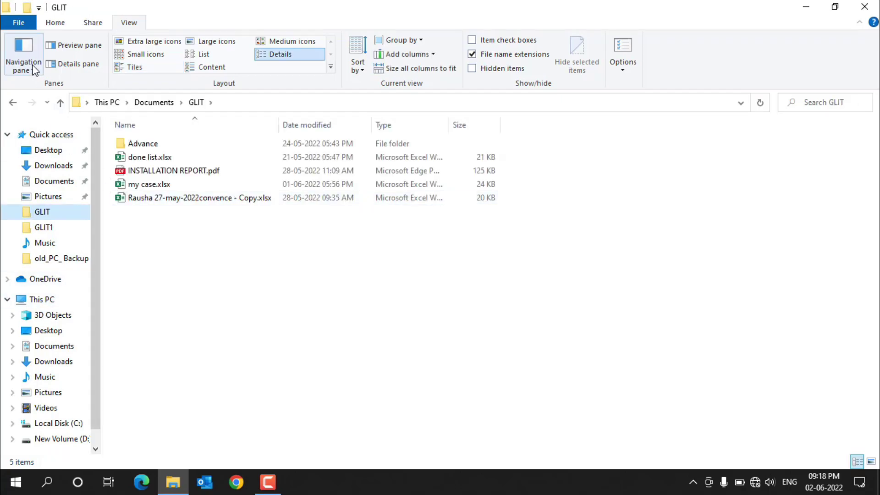
Turn on Expand to open folder for the navigation pane, and hide and show the pane twice.
{"action": "left_click", "coordinate": [31, 64]}
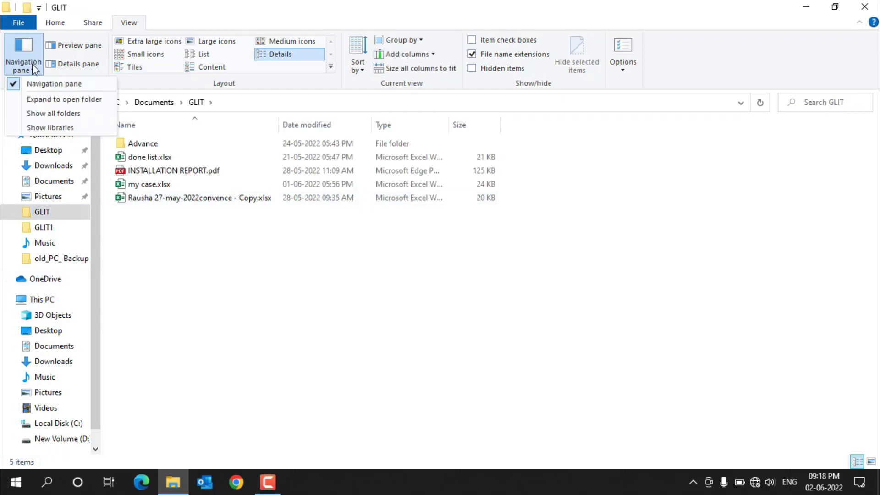
{"action": "left_click", "coordinate": [51, 98]}
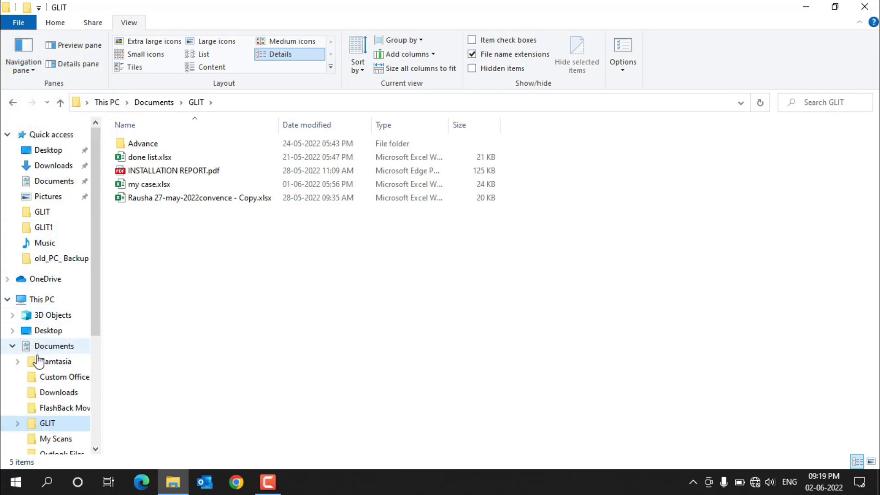
{"action": "left_click", "coordinate": [27, 72]}
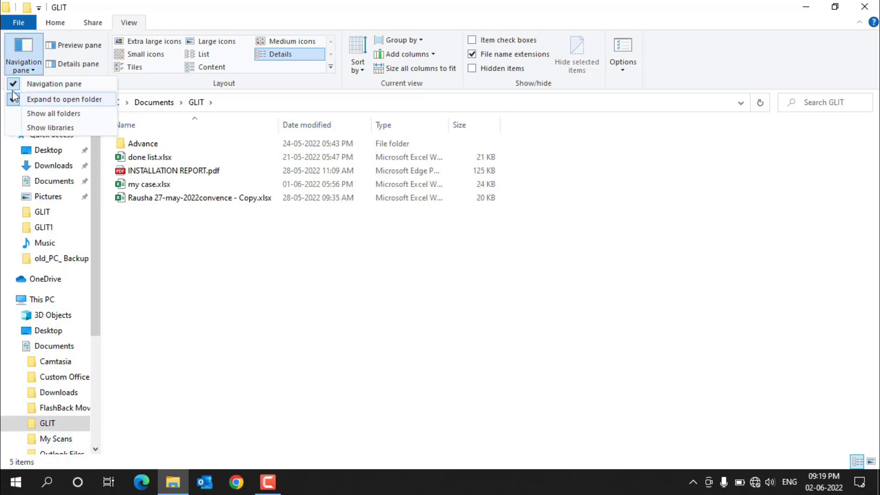
{"action": "left_click", "coordinate": [14, 86]}
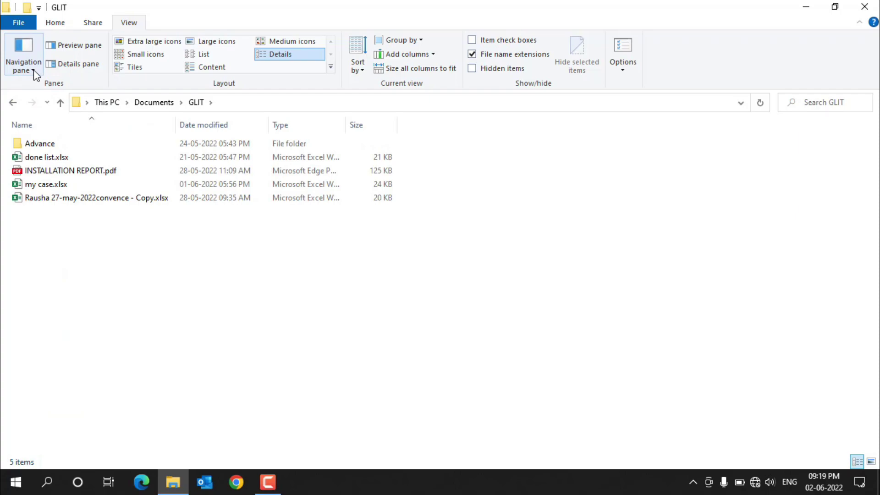
{"action": "left_click", "coordinate": [33, 70]}
{"action": "left_click", "coordinate": [21, 83]}
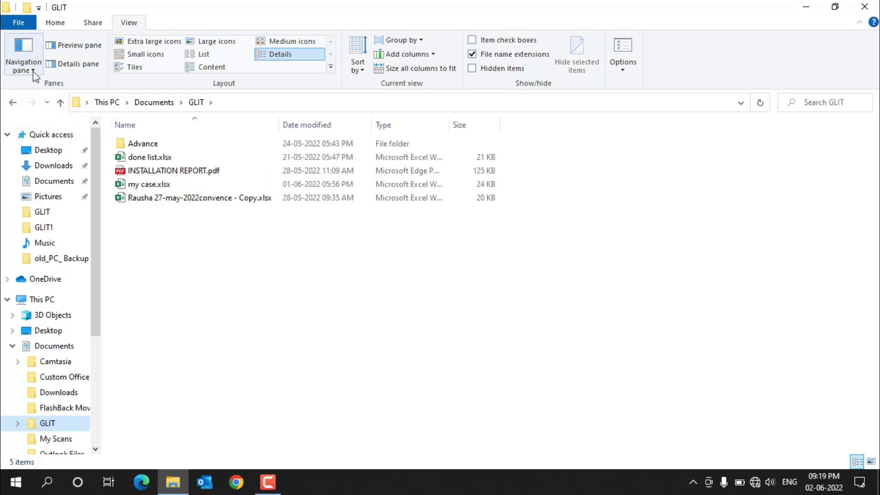
{"action": "left_click", "coordinate": [28, 69]}
{"action": "left_click", "coordinate": [16, 84]}
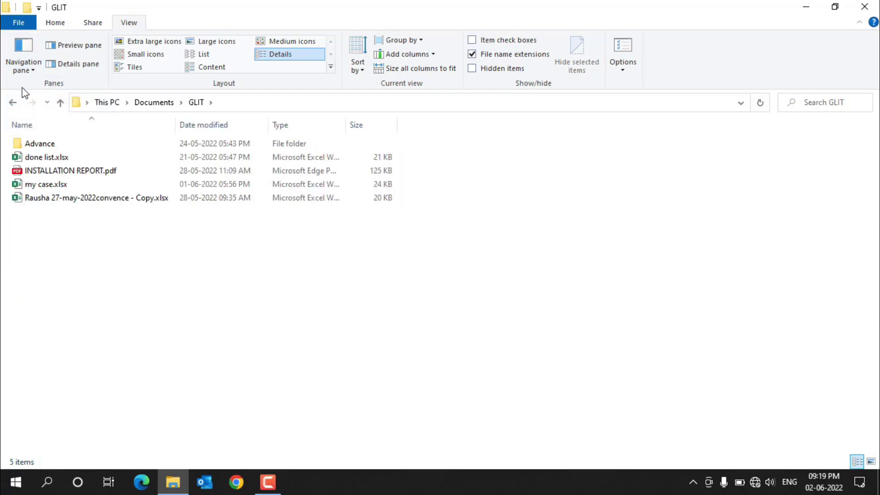
{"action": "left_click", "coordinate": [25, 69]}
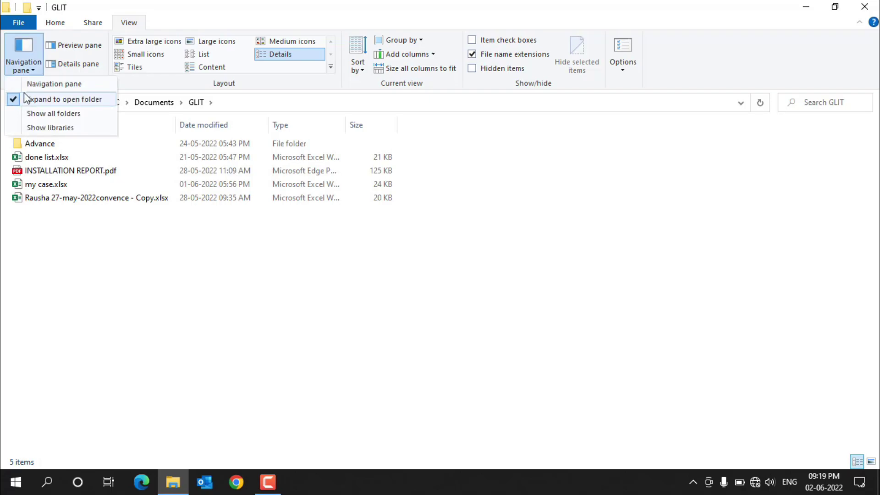
{"action": "left_click", "coordinate": [20, 84]}
Turn off Expand to open folder and turn on Show all folders for the navigation pane.
{"action": "left_click", "coordinate": [23, 70]}
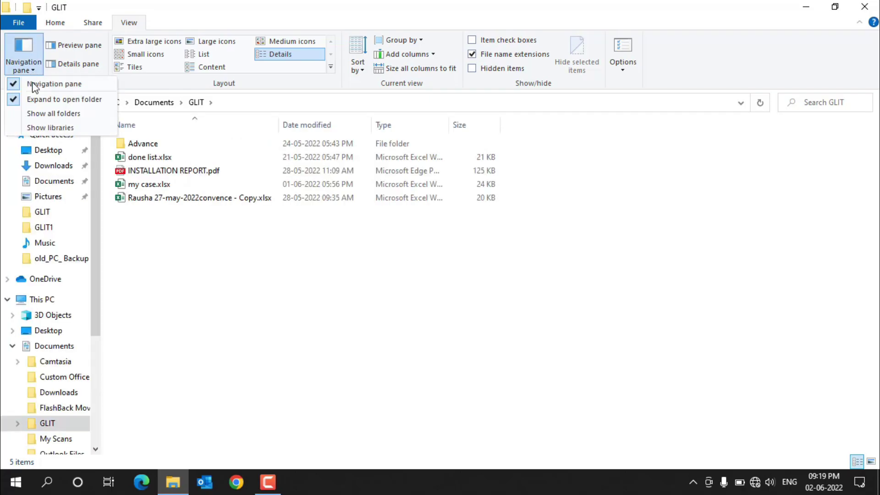
{"action": "left_click", "coordinate": [13, 99]}
{"action": "left_click", "coordinate": [32, 70]}
{"action": "left_click", "coordinate": [34, 116]}
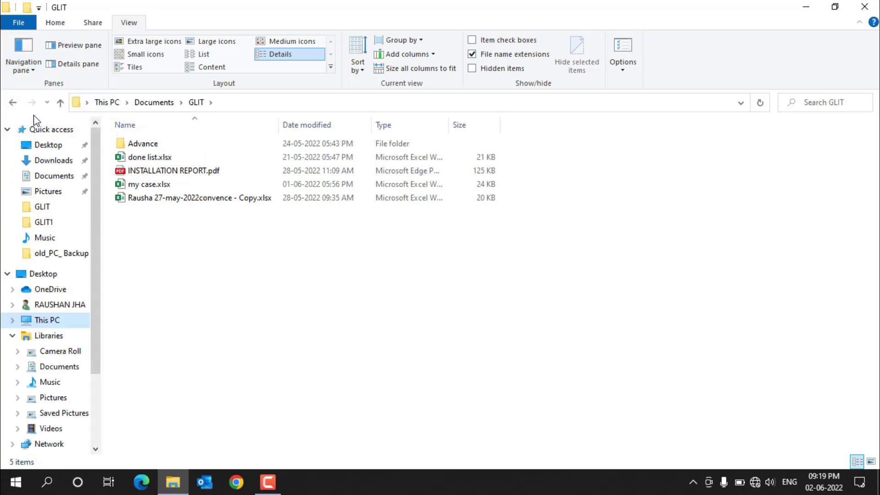
Look through the full folder tree, expanding and collapsing the Music, Pictures and Documents libraries.
{"action": "scroll", "coordinate": [69, 275], "scroll_direction": "down", "scroll_amount": 2}
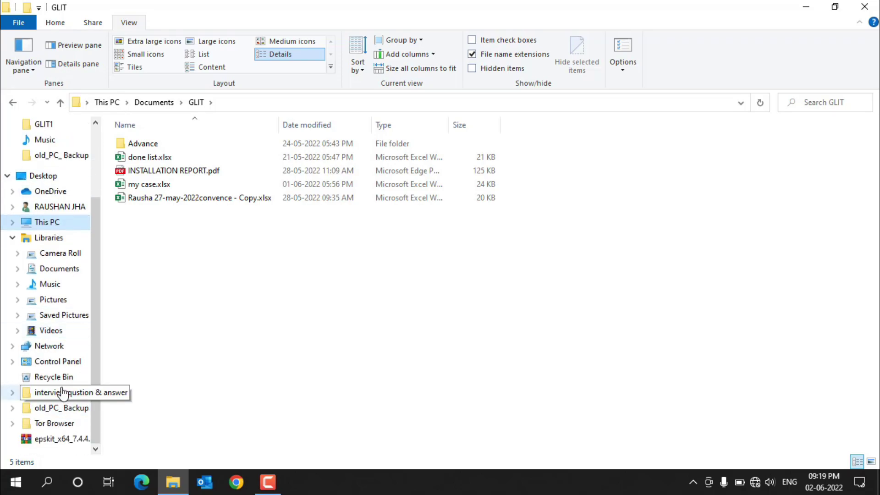
{"action": "scroll", "coordinate": [63, 394], "scroll_direction": "up", "scroll_amount": 3}
{"action": "scroll", "coordinate": [59, 232], "scroll_direction": "down", "scroll_amount": 1}
{"action": "left_click", "coordinate": [18, 347]}
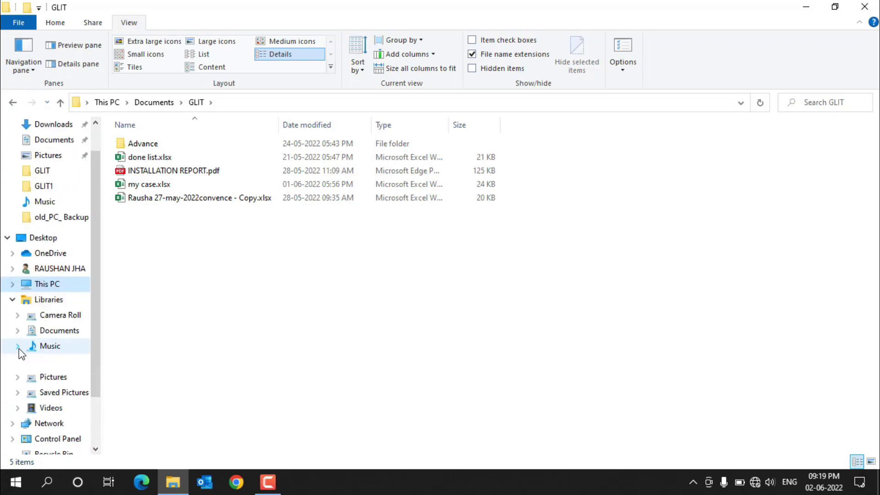
{"action": "left_click", "coordinate": [19, 378]}
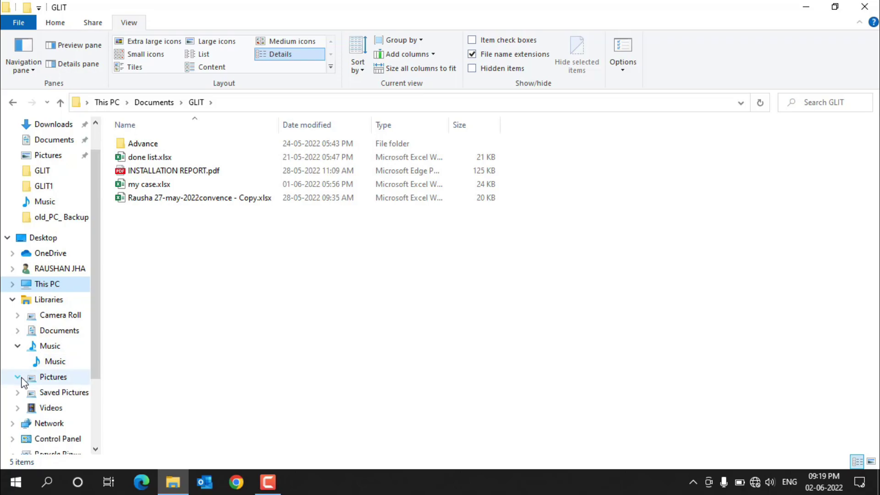
{"action": "left_click", "coordinate": [19, 346]}
{"action": "left_click", "coordinate": [18, 331]}
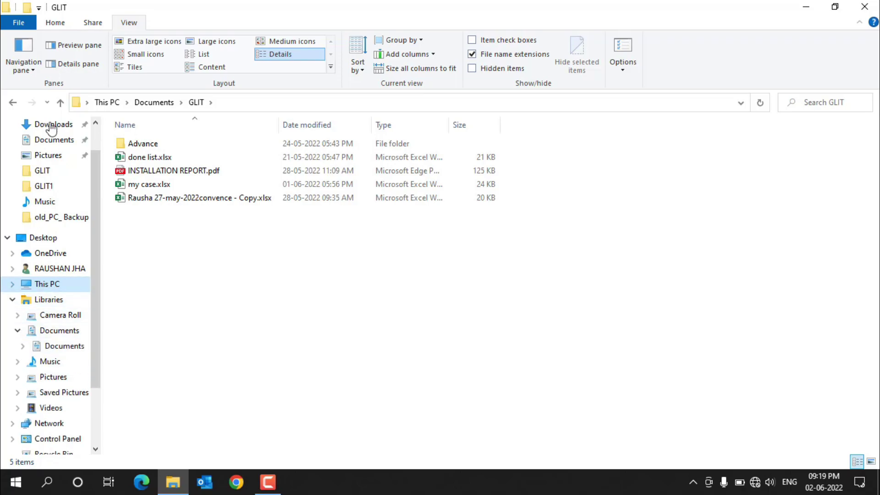
Turn off Show libraries and Show all folders for the navigation pane.
{"action": "left_click", "coordinate": [28, 70]}
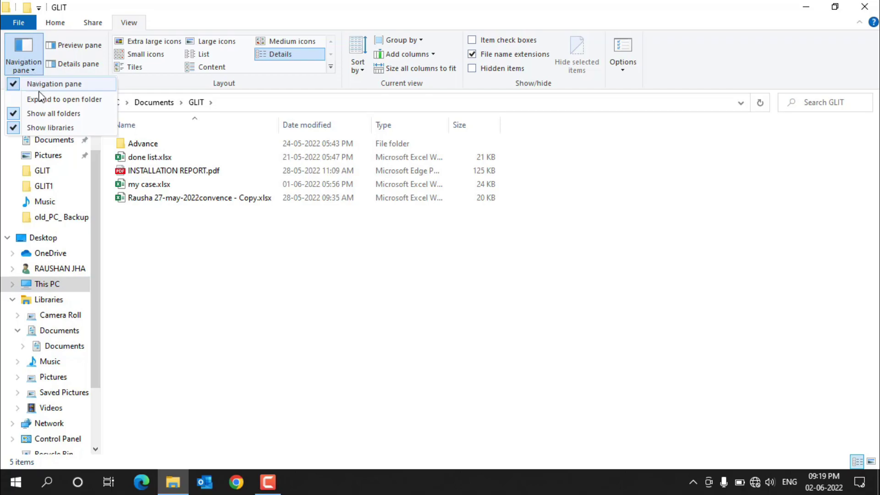
{"action": "left_click", "coordinate": [21, 128]}
{"action": "left_click", "coordinate": [27, 70]}
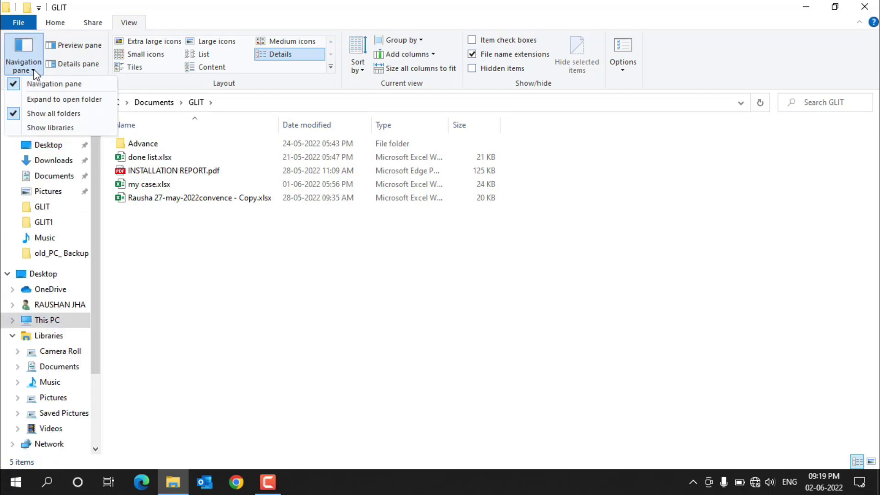
{"action": "left_click", "coordinate": [20, 114]}
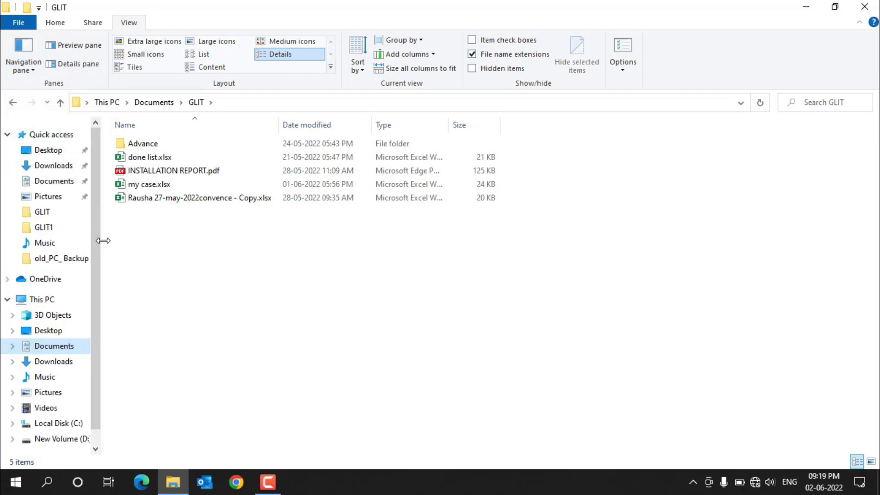
Show and hide the Preview pane, and display the Details pane for the GLIT folder.
{"action": "scroll", "coordinate": [87, 249], "scroll_direction": "down", "scroll_amount": 1}
{"action": "scroll", "coordinate": [88, 235], "scroll_direction": "up", "scroll_amount": 1}
{"action": "scroll", "coordinate": [87, 235], "scroll_direction": "down", "scroll_amount": 1}
{"action": "left_click", "coordinate": [80, 46]}
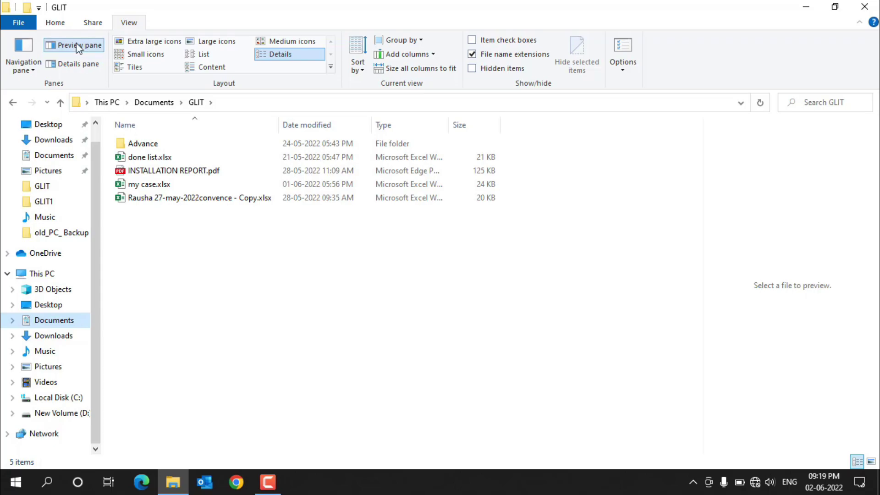
{"action": "left_click", "coordinate": [79, 47]}
{"action": "left_click", "coordinate": [77, 65]}
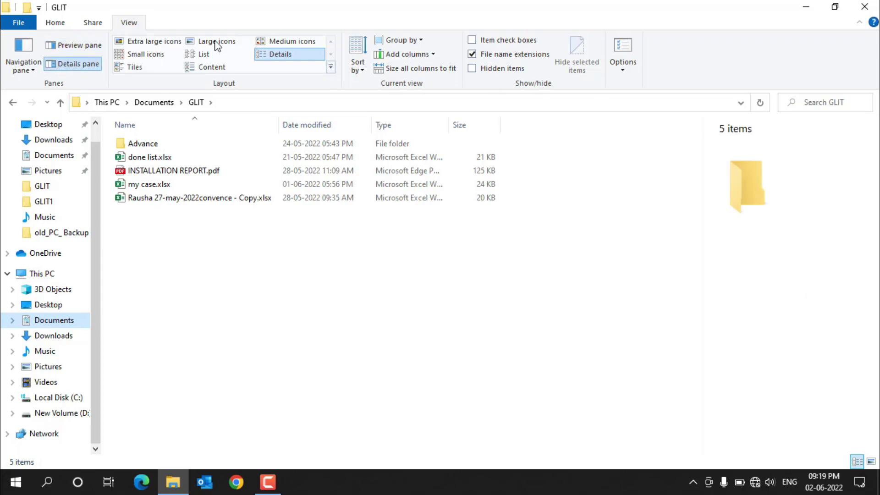
Switch to the Preview pane, preview done list.xlsx in it and widen the pane to show more columns.
{"action": "left_click", "coordinate": [94, 45]}
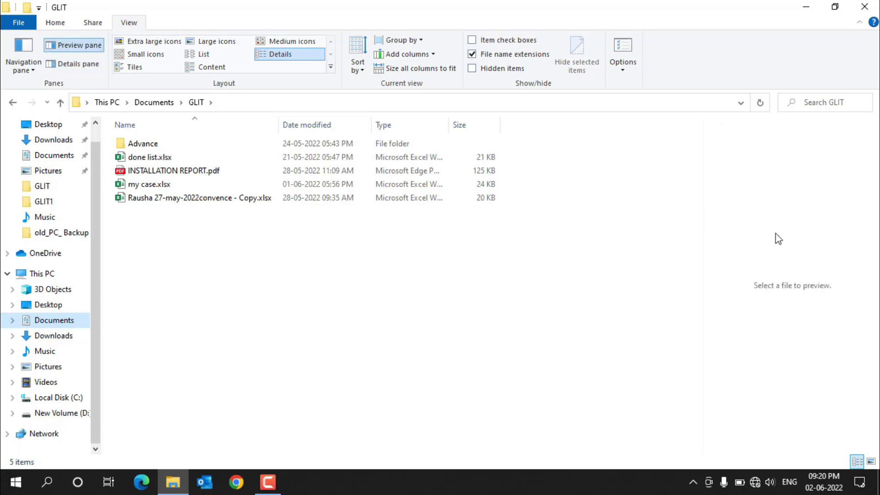
{"action": "left_click", "coordinate": [181, 158]}
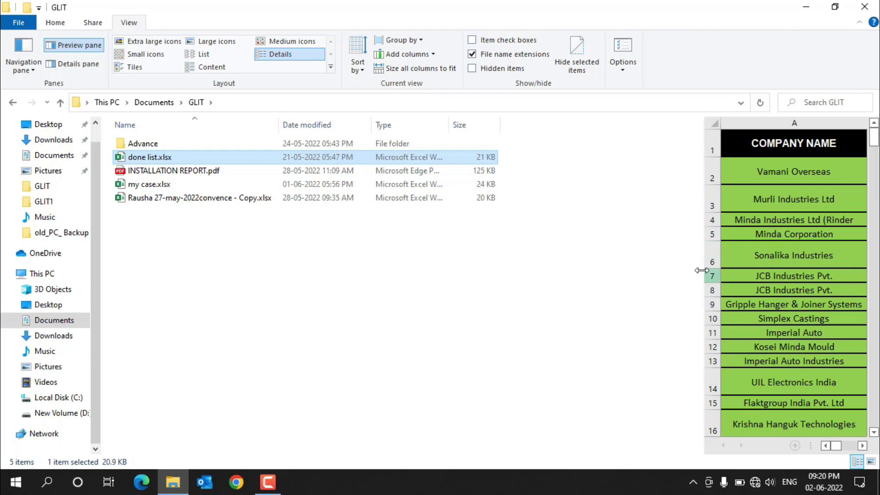
{"action": "left_click_drag", "start_coordinate": [703, 270], "coordinate": [522, 266]}
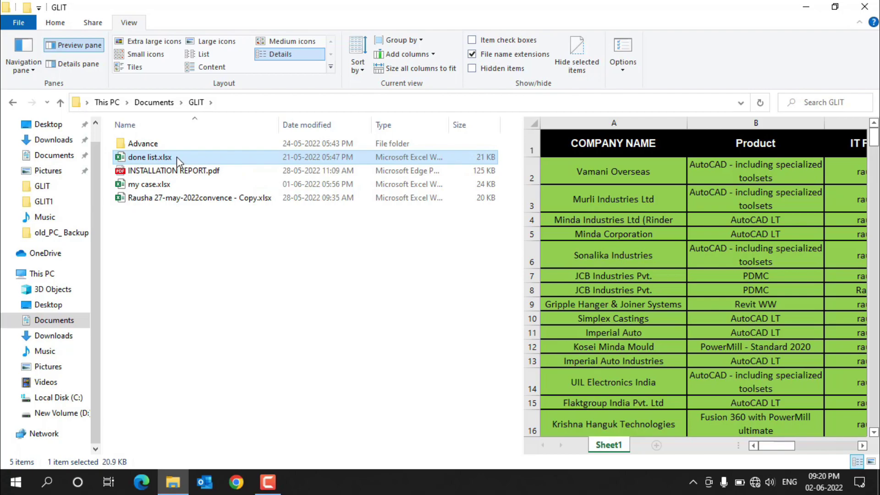
Open the Advance folder and try the Tiles, List, Content and Medium icons layouts, finishing with Details.
{"action": "double_click", "coordinate": [143, 144]}
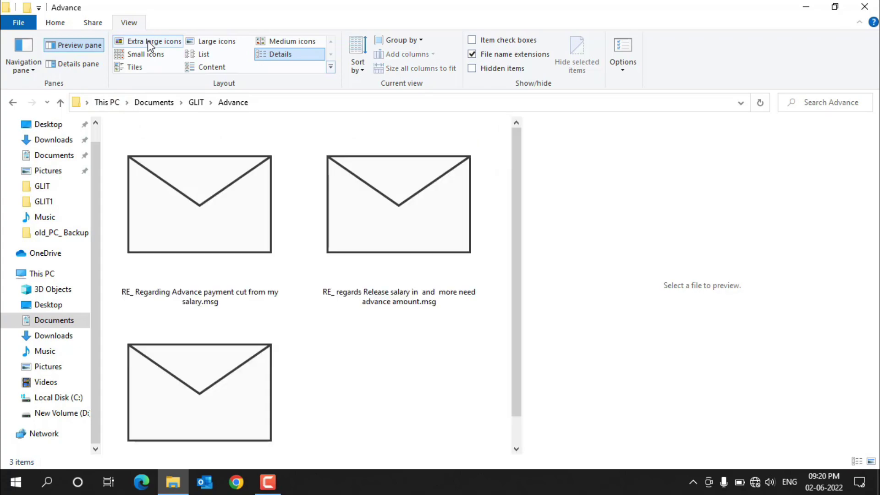
{"action": "left_click", "coordinate": [147, 68]}
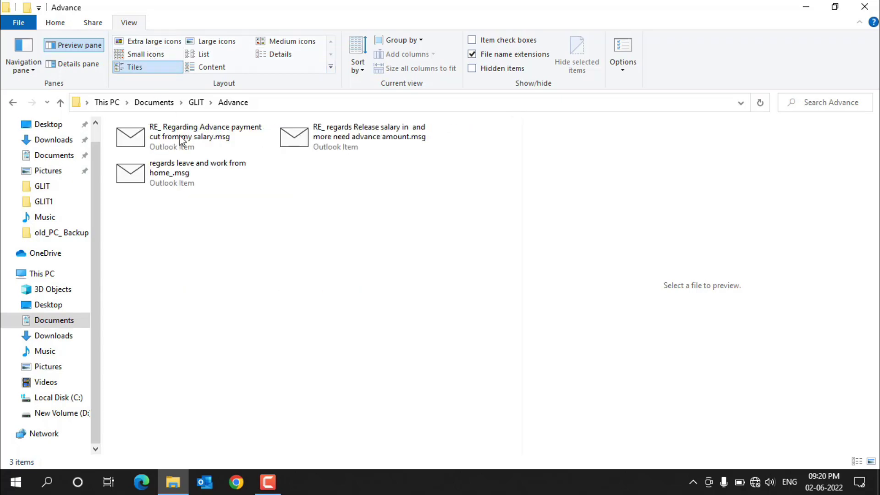
{"action": "left_click", "coordinate": [212, 58]}
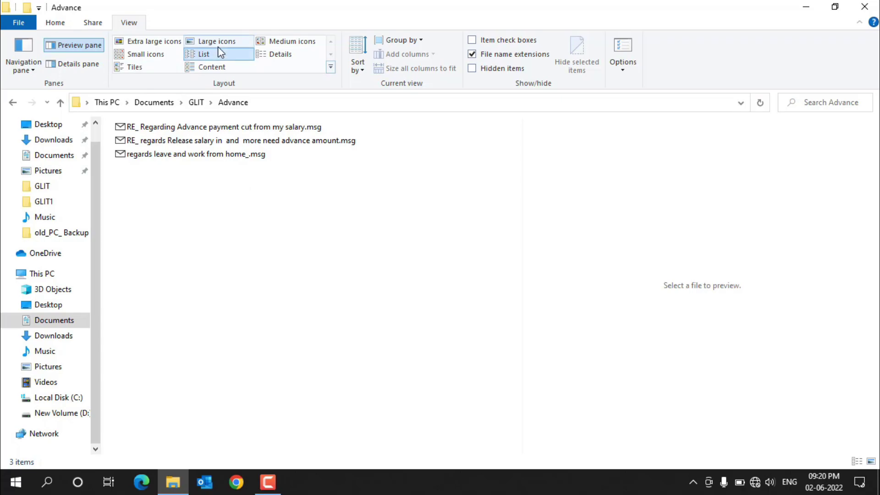
{"action": "left_click", "coordinate": [222, 68]}
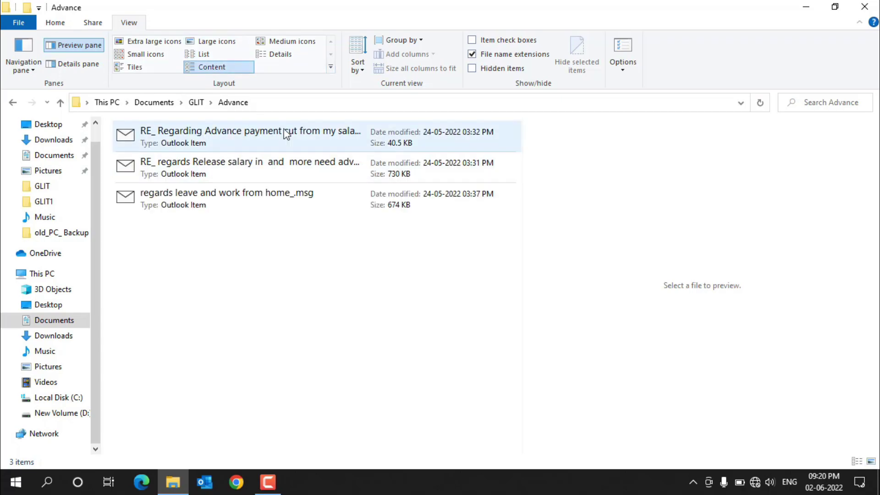
{"action": "left_click", "coordinate": [306, 46]}
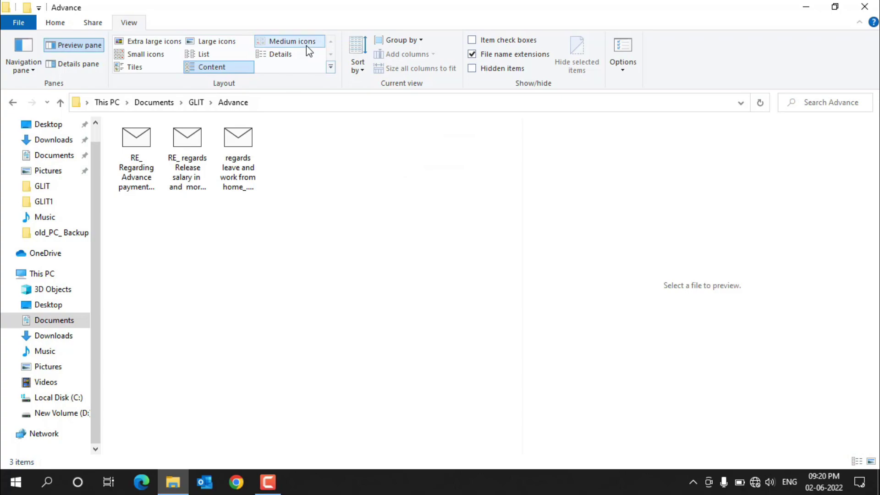
{"action": "left_click", "coordinate": [284, 56]}
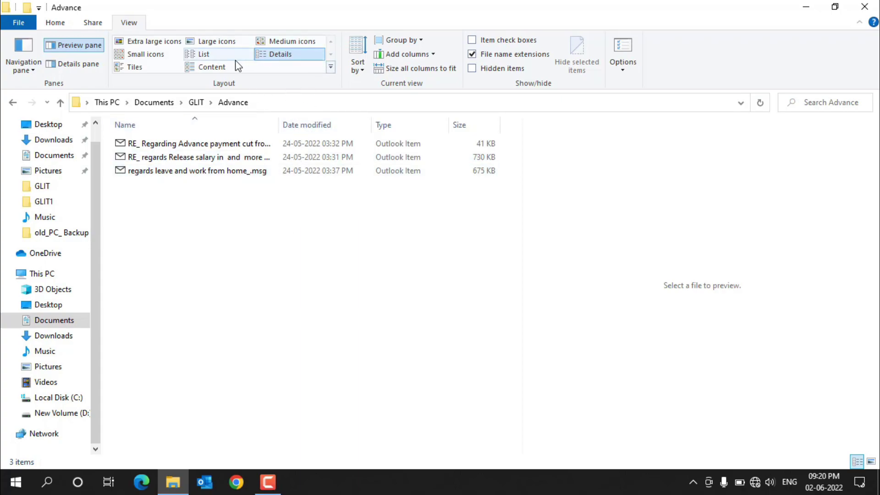
{"action": "left_click", "coordinate": [213, 67]}
{"action": "left_click", "coordinate": [290, 53]}
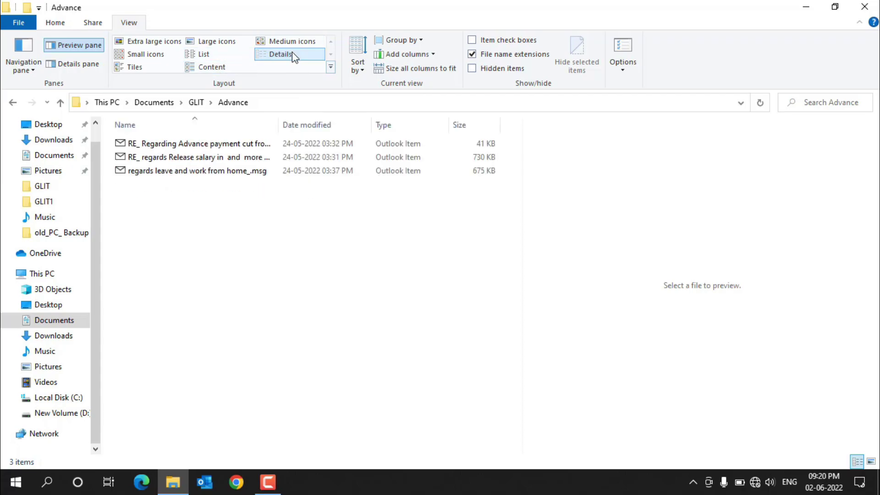
Sort the Advance folder's files by Date modified, and return the sorting to Name.
{"action": "left_click", "coordinate": [367, 69]}
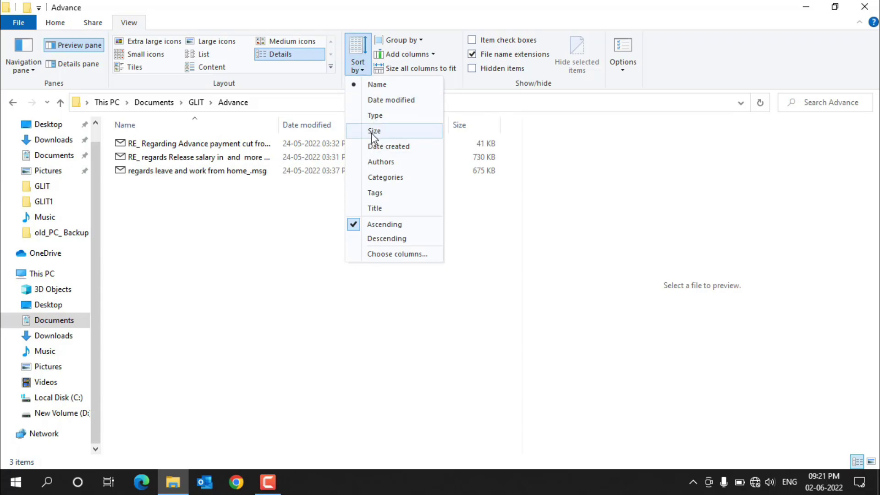
{"action": "left_click", "coordinate": [362, 101]}
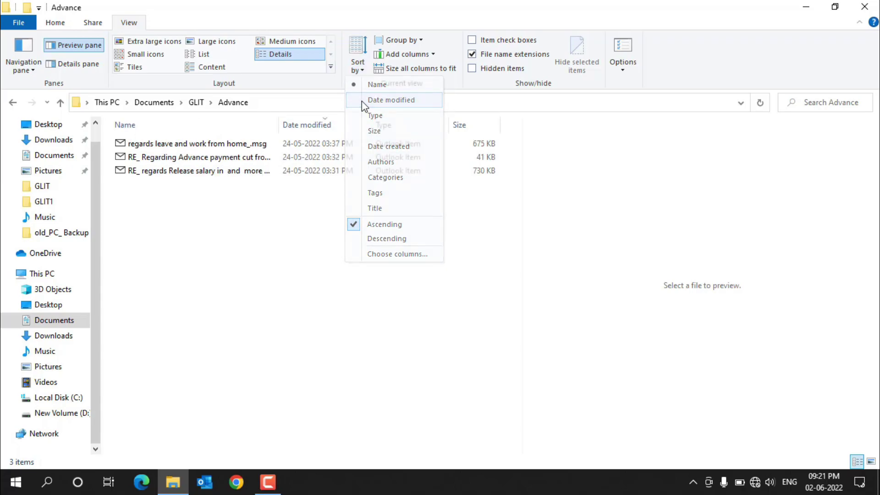
{"action": "left_click", "coordinate": [359, 70]}
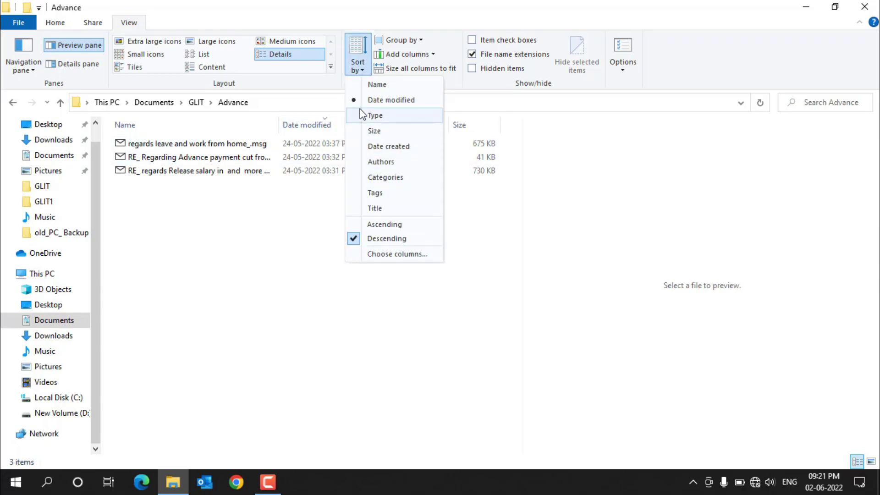
{"action": "left_click", "coordinate": [359, 86]}
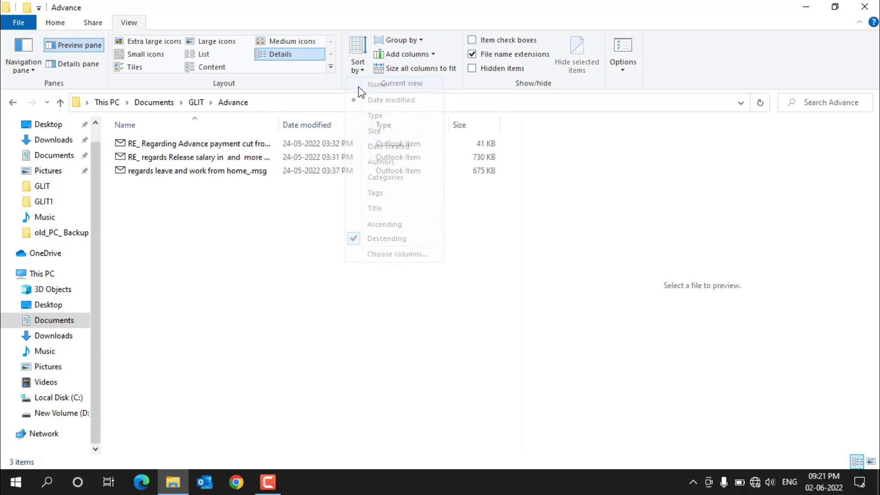
Open the 3D Objects folder, look through the ribbon tabs, and close File Explorer.
{"action": "left_click", "coordinate": [64, 290]}
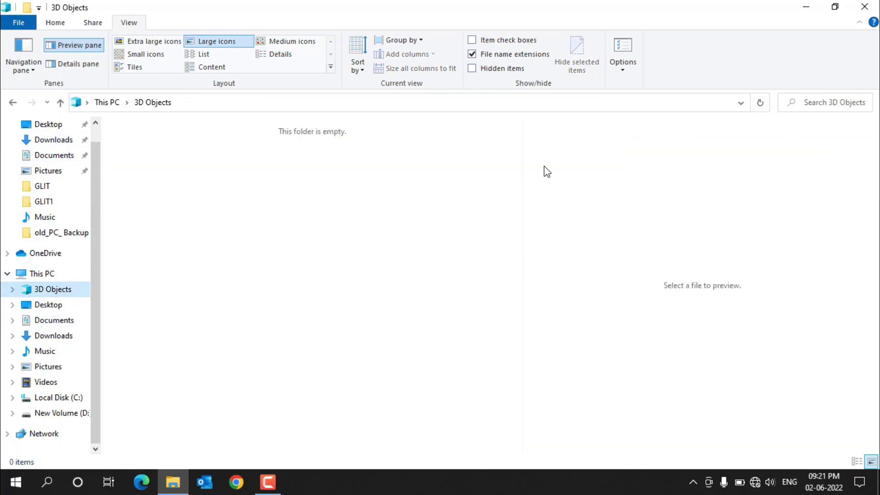
{"action": "left_click", "coordinate": [92, 25]}
{"action": "left_click", "coordinate": [61, 27]}
{"action": "left_click", "coordinate": [129, 22]}
{"action": "left_click", "coordinate": [877, 8]}
{"action": "right_click", "coordinate": [392, 79]}
{"action": "left_click", "coordinate": [425, 122]}
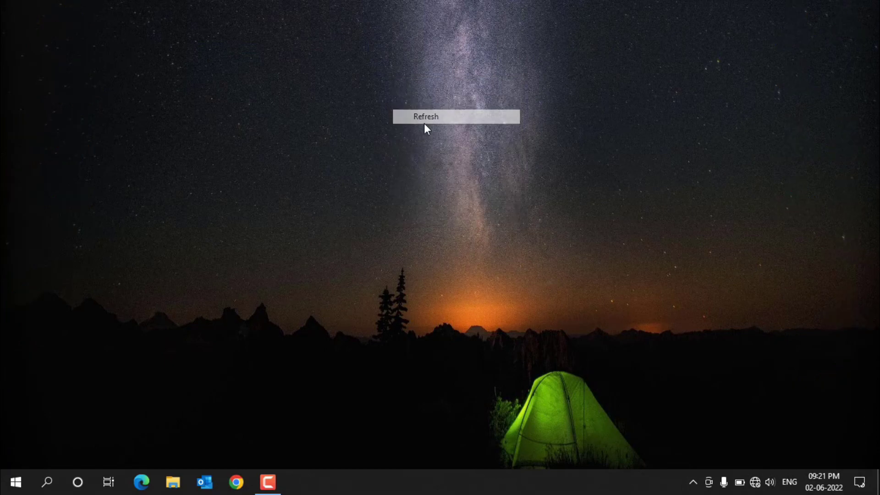
Create a new folder on the desktop, keeping the default name.
{"action": "right_click", "coordinate": [361, 83]}
{"action": "mouse_move", "coordinate": [460, 187]}
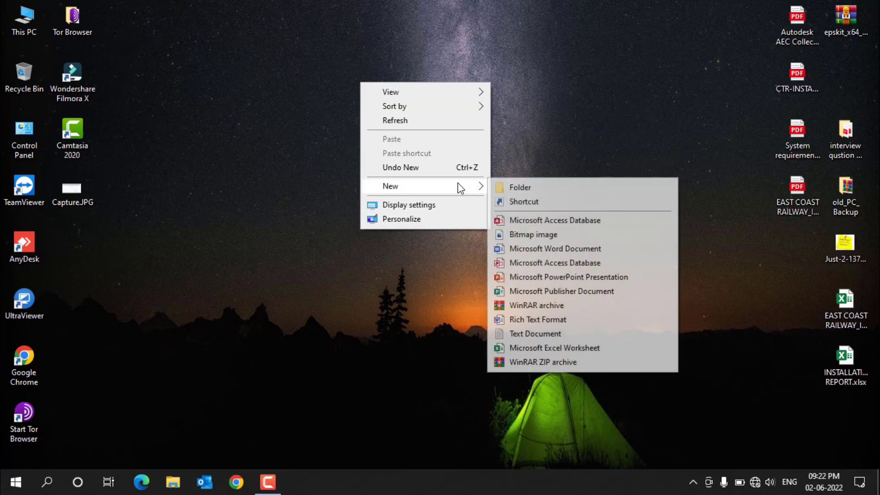
{"action": "left_click", "coordinate": [523, 188]}
{"action": "key", "text": "Return"}
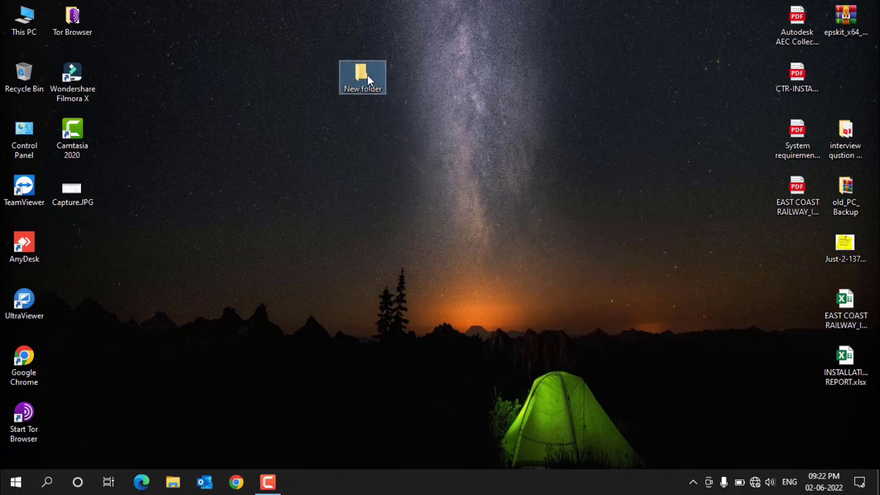
Pin the desktop's New folder to Quick access and open it from there in File Explorer.
{"action": "right_click", "coordinate": [368, 72]}
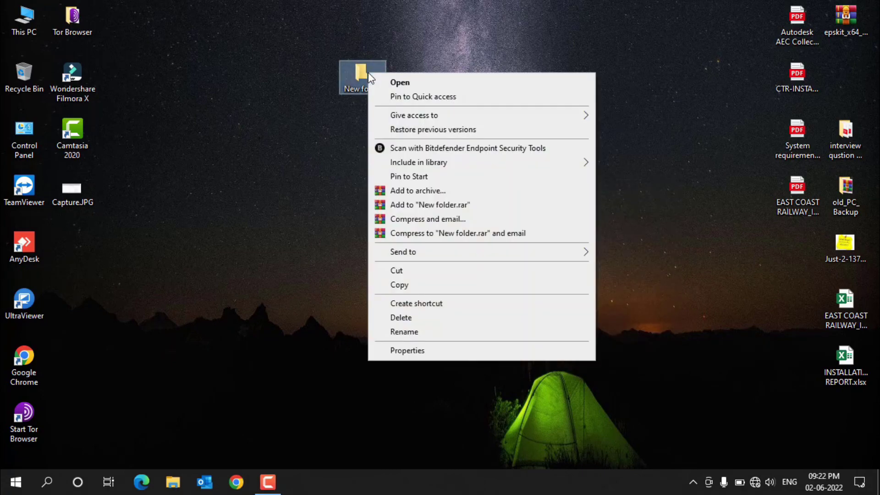
{"action": "left_click", "coordinate": [415, 96]}
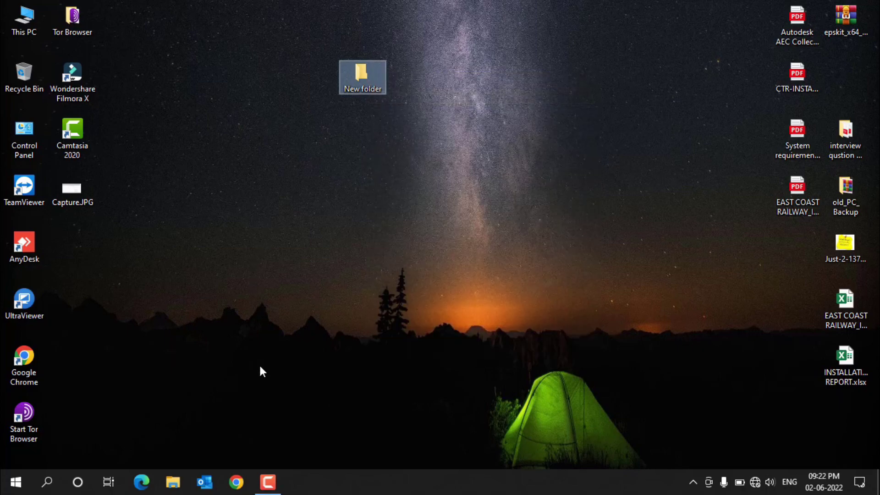
{"action": "key", "text": "super+e"}
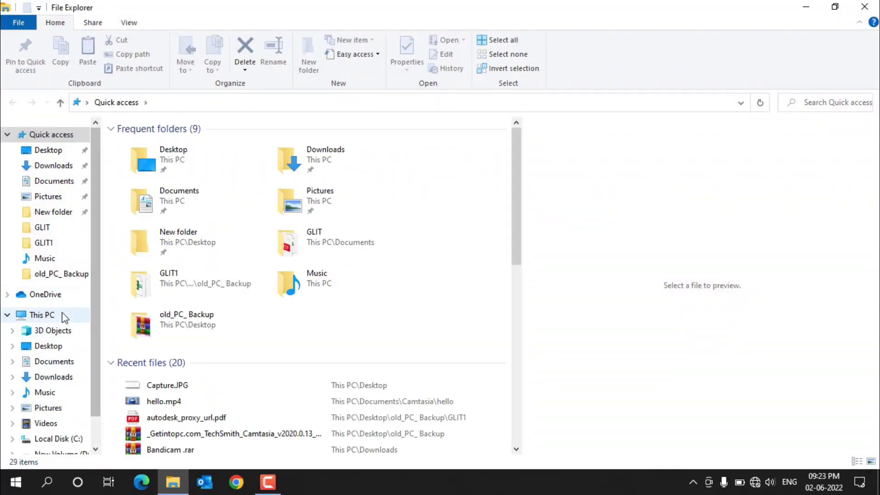
{"action": "left_click", "coordinate": [55, 217]}
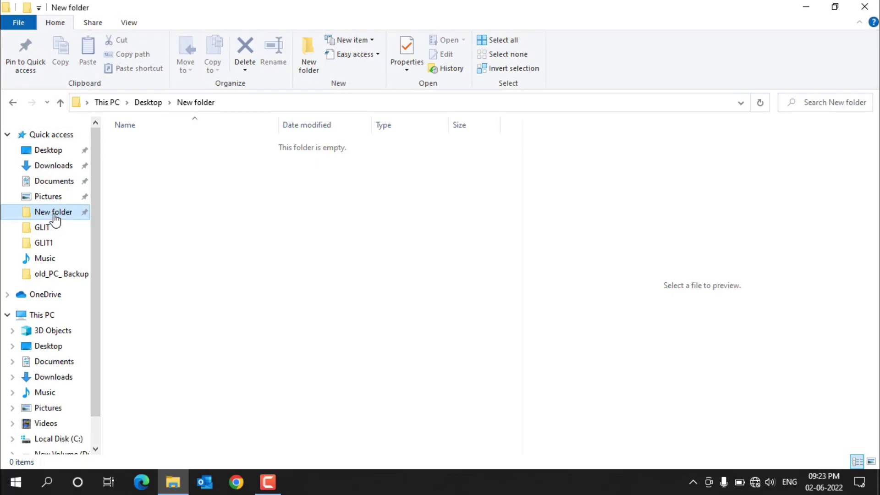
Examine the Give access to options for the desktop's New folder, and refresh the desktop.
{"action": "right_click", "coordinate": [359, 83]}
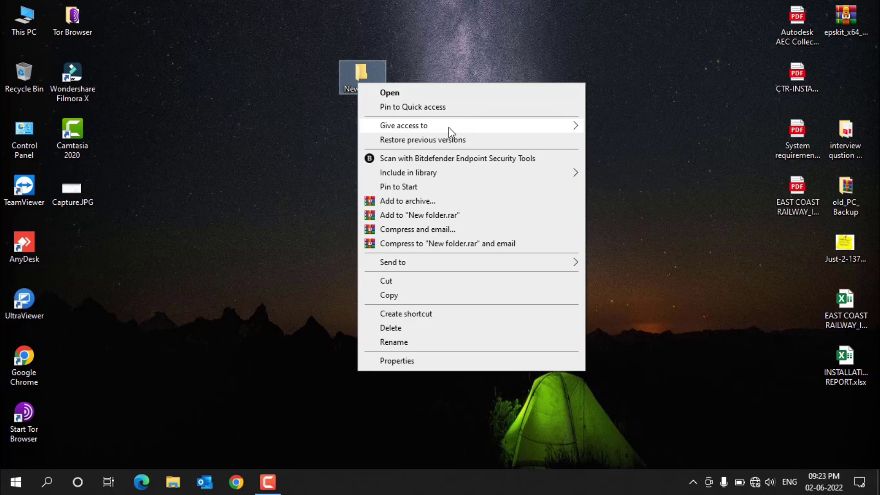
{"action": "mouse_move", "coordinate": [449, 127]}
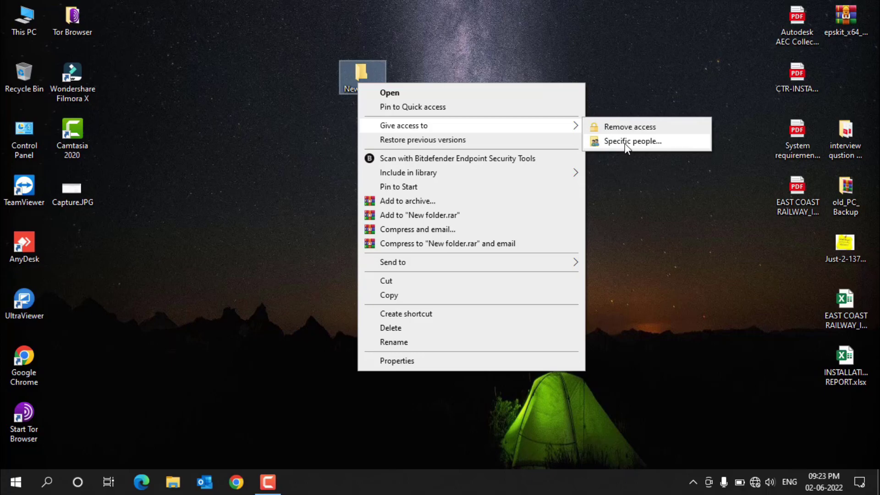
{"action": "right_click", "coordinate": [633, 200]}
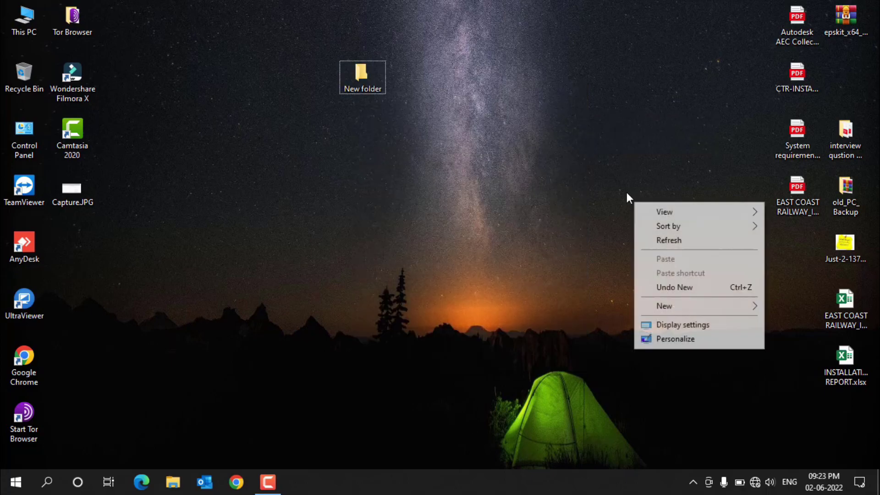
{"action": "left_click", "coordinate": [661, 239]}
{"action": "right_click", "coordinate": [537, 149]}
{"action": "left_click", "coordinate": [574, 189]}
{"action": "right_click", "coordinate": [480, 144]}
{"action": "left_click", "coordinate": [515, 179]}
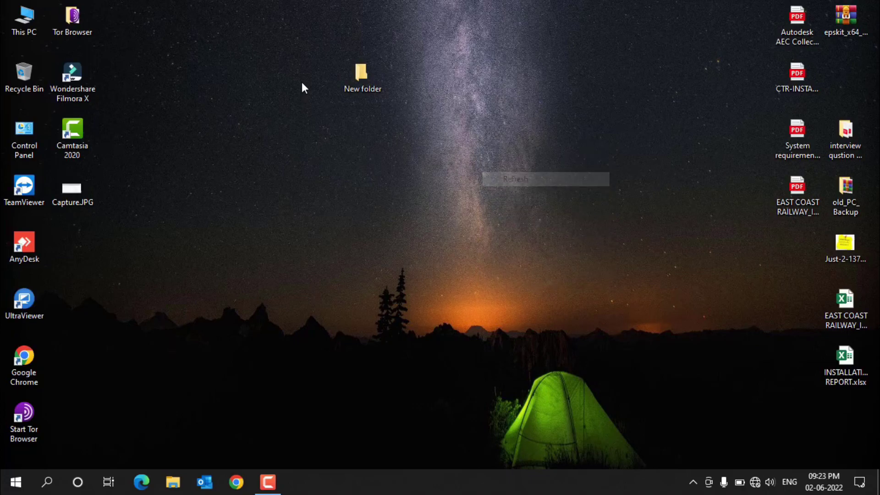
Share New folder over the network through the Specific people option, keeping only the owner in the list.
{"action": "right_click", "coordinate": [365, 84]}
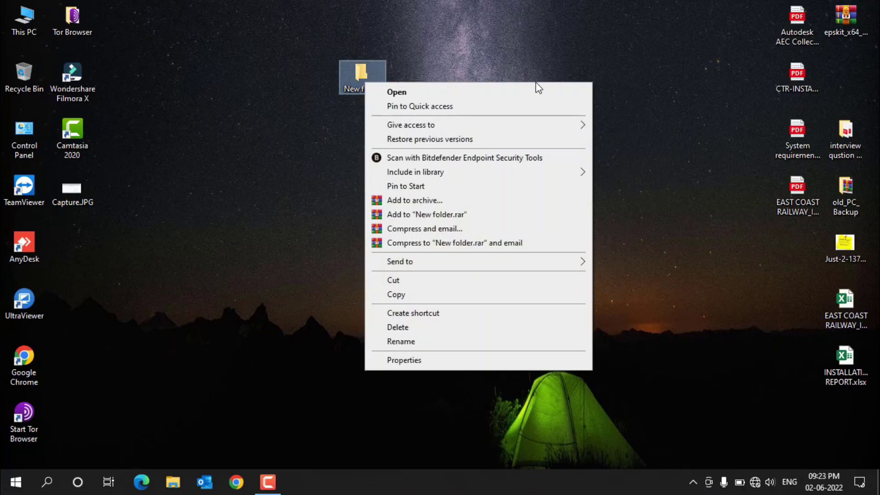
{"action": "mouse_move", "coordinate": [550, 131]}
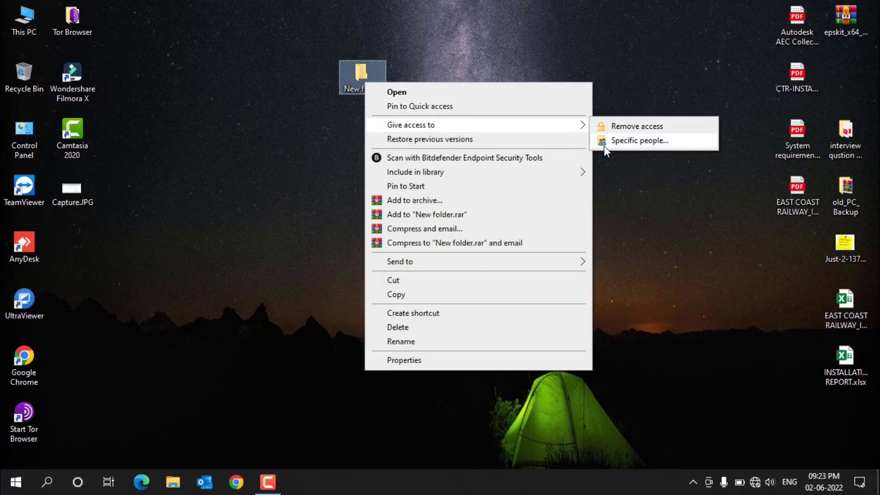
{"action": "left_click", "coordinate": [636, 142]}
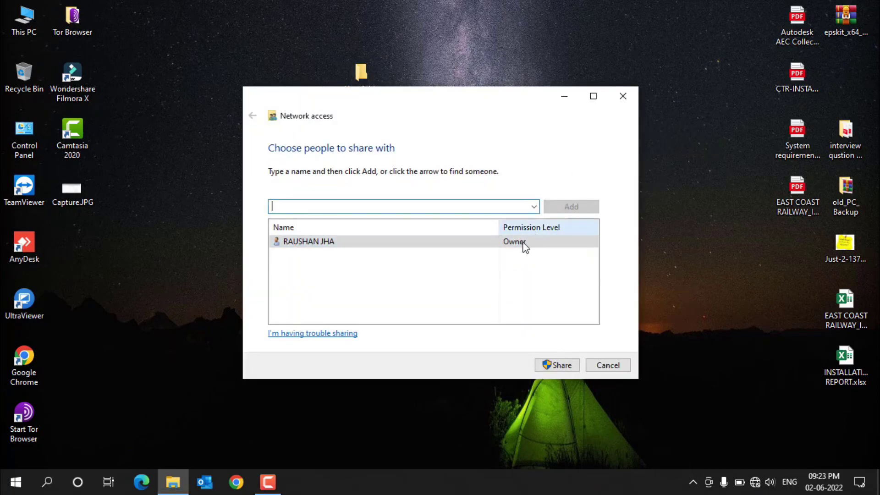
{"action": "left_click", "coordinate": [561, 365]}
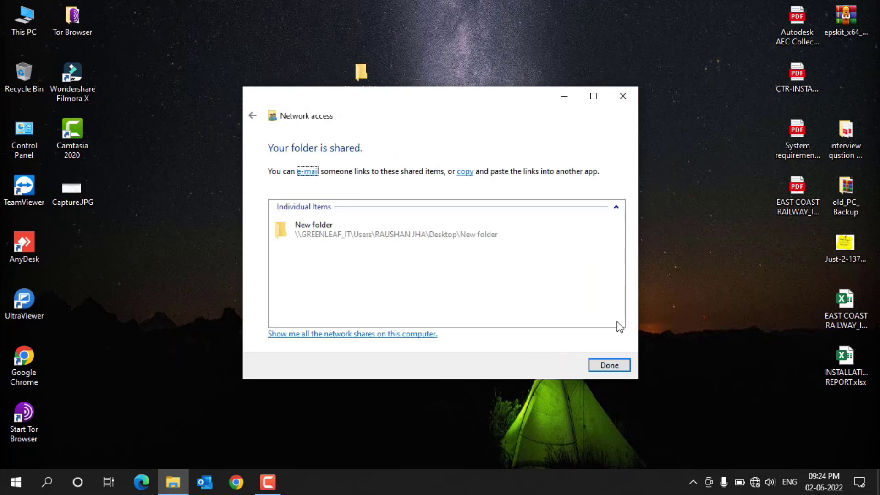
{"action": "left_click", "coordinate": [427, 235]}
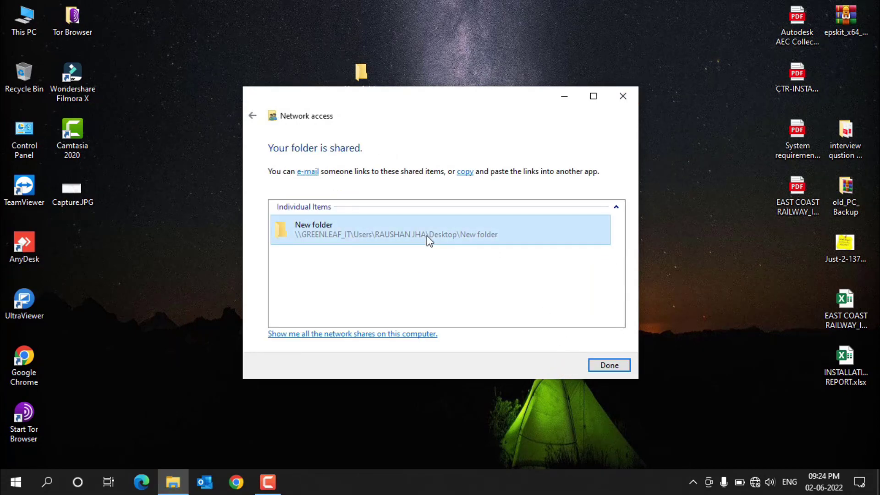
{"action": "right_click", "coordinate": [428, 236]}
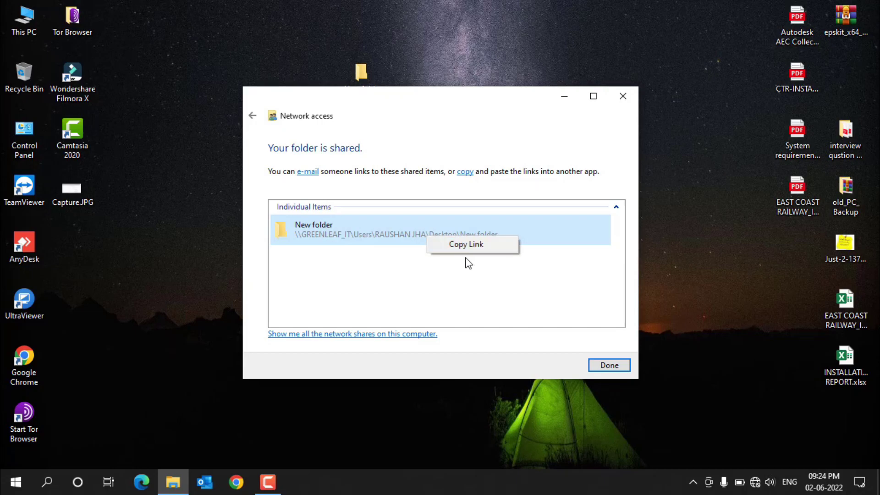
{"action": "left_click", "coordinate": [623, 95]}
Pin New folder to Start, open it from its Start tile and close its window.
{"action": "right_click", "coordinate": [361, 73]}
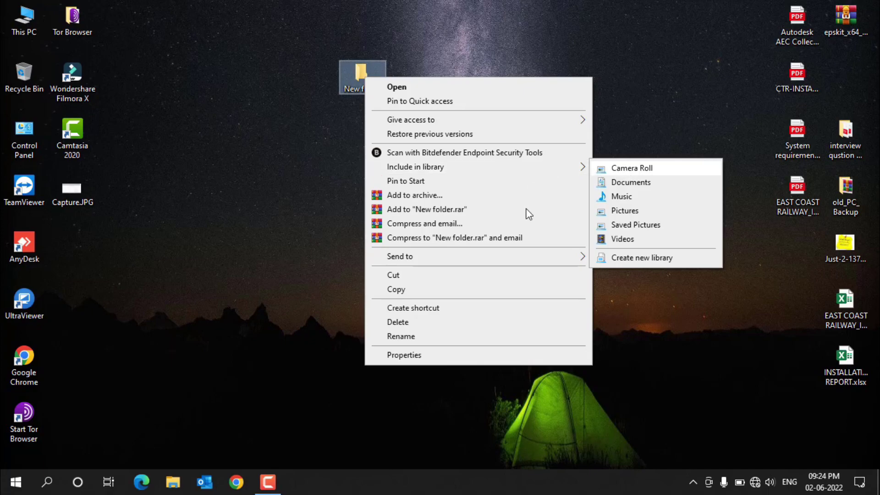
{"action": "left_click", "coordinate": [434, 182]}
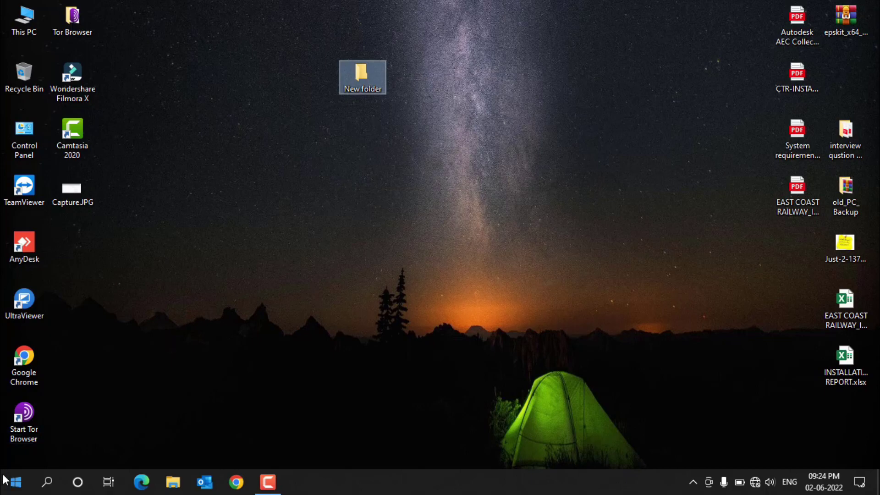
{"action": "left_click", "coordinate": [10, 491]}
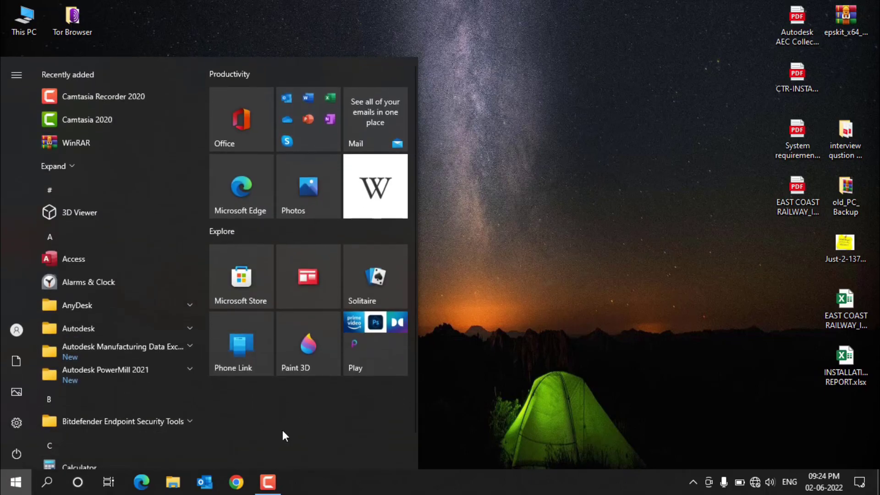
{"action": "scroll", "coordinate": [283, 430], "scroll_direction": "down", "scroll_amount": 1}
{"action": "left_click", "coordinate": [241, 414]}
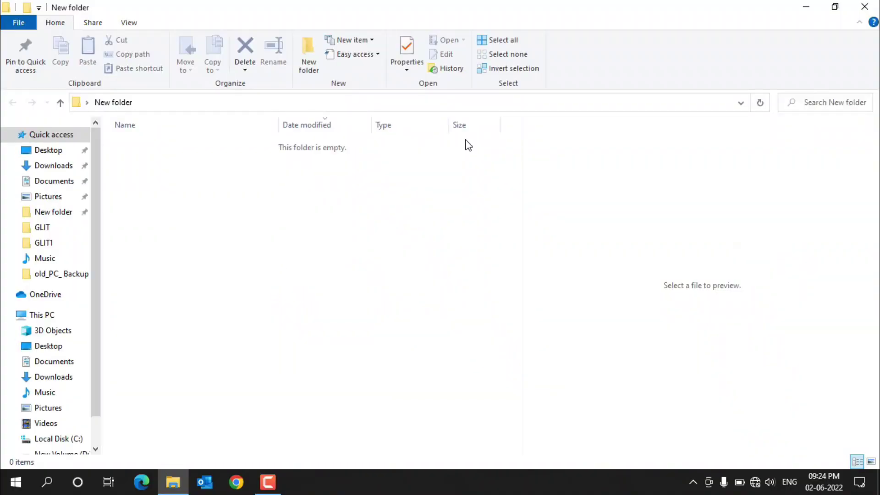
{"action": "left_click", "coordinate": [865, 6]}
{"action": "right_click", "coordinate": [386, 148]}
{"action": "left_click", "coordinate": [425, 185]}
Unpin New folder from Start.
{"action": "right_click", "coordinate": [374, 84]}
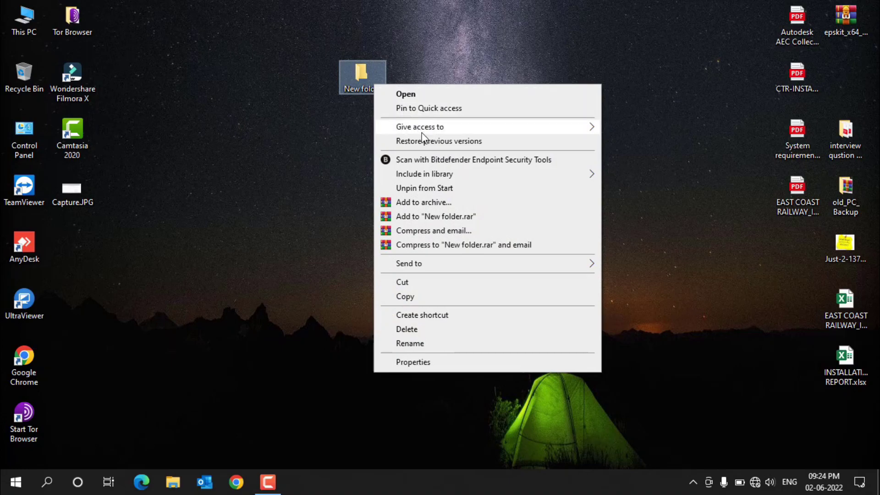
{"action": "mouse_move", "coordinate": [438, 179]}
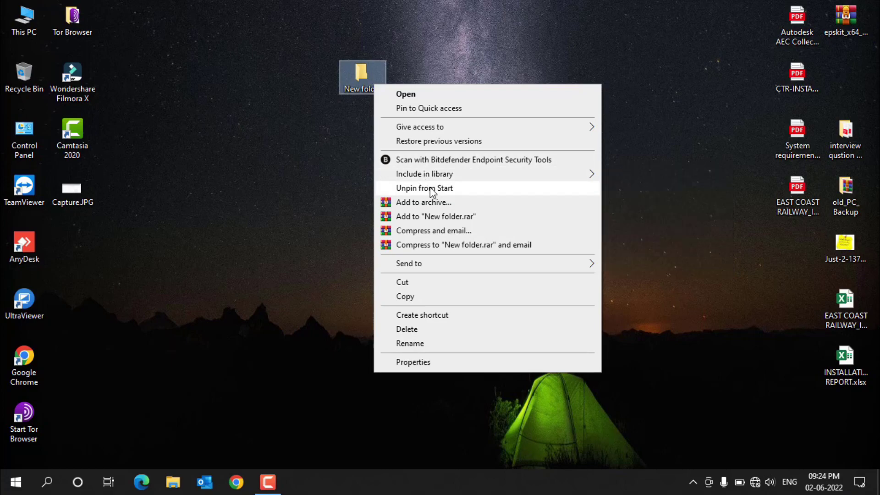
{"action": "left_click", "coordinate": [441, 190]}
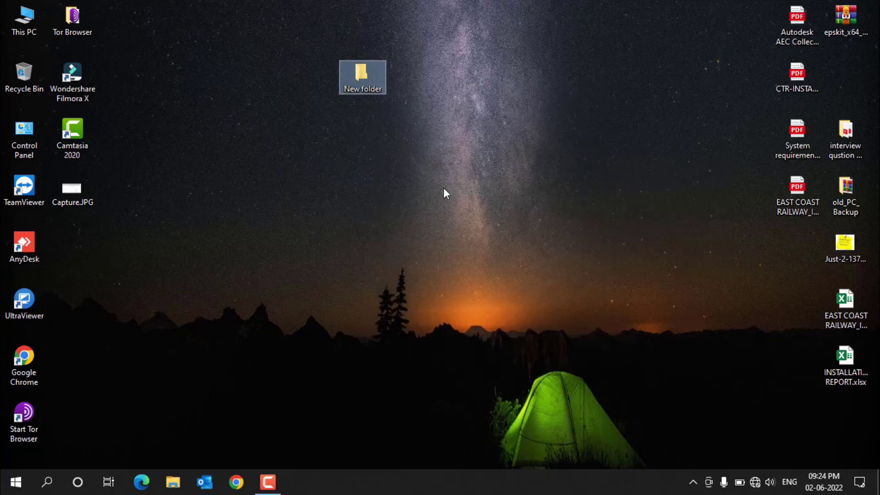
Create a shortcut to New folder on the desktop.
{"action": "right_click", "coordinate": [358, 88]}
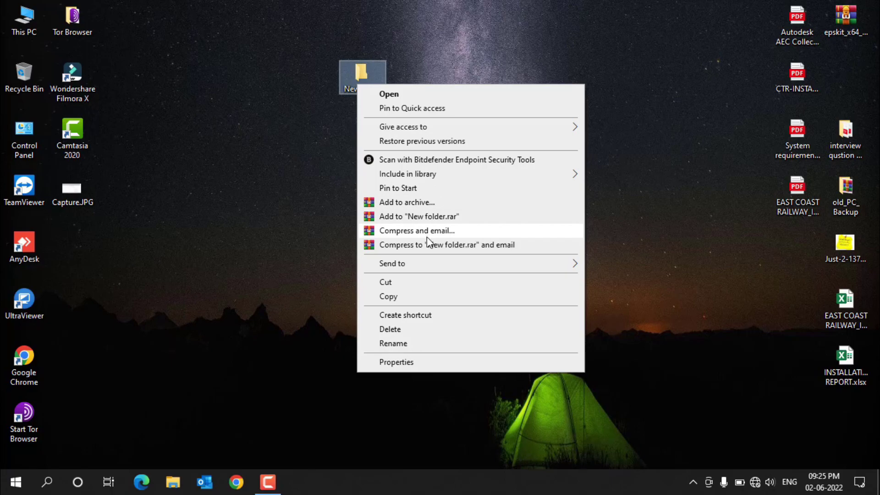
{"action": "mouse_move", "coordinate": [433, 265]}
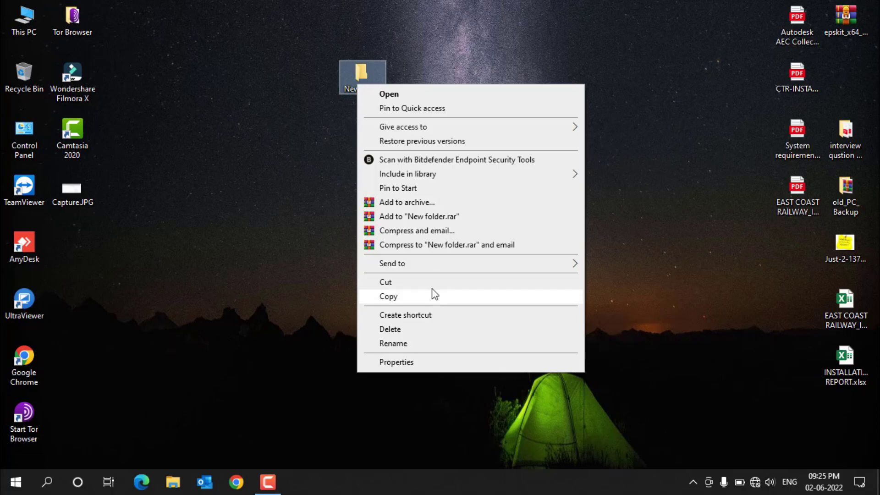
{"action": "left_click", "coordinate": [444, 317]}
{"action": "right_click", "coordinate": [387, 233]}
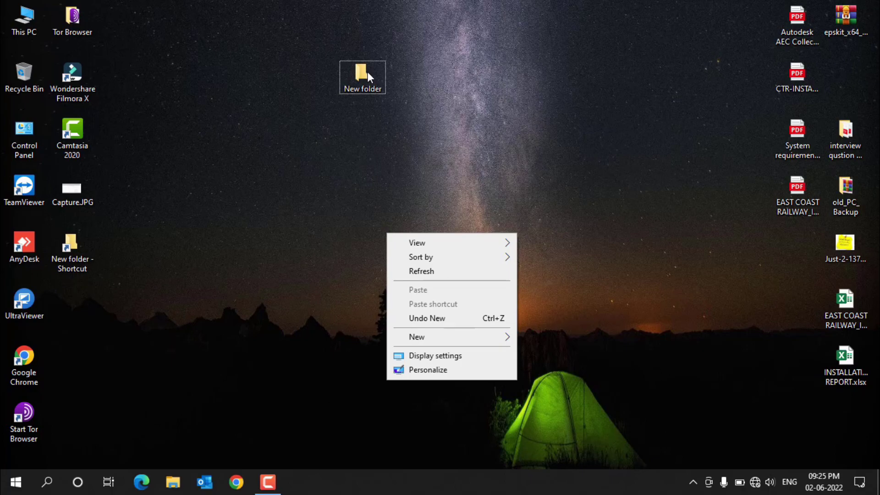
Move the original New folder icon farther right on the desktop and refresh the desktop.
{"action": "left_click_drag", "start_coordinate": [367, 72], "coordinate": [463, 72]}
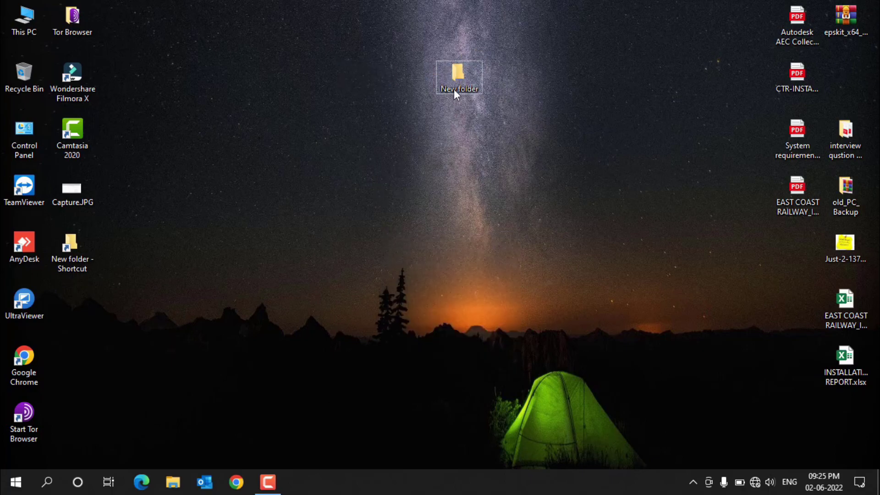
{"action": "right_click", "coordinate": [341, 138]}
{"action": "left_click", "coordinate": [355, 175]}
Move Capture.JPG from the desktop into New folder through the folder's shortcut, and refresh the desktop.
{"action": "left_click_drag", "start_coordinate": [79, 186], "coordinate": [204, 225]}
{"action": "left_click_drag", "start_coordinate": [127, 279], "coordinate": [78, 258]}
{"action": "right_click", "coordinate": [259, 57]}
{"action": "left_click", "coordinate": [289, 97]}
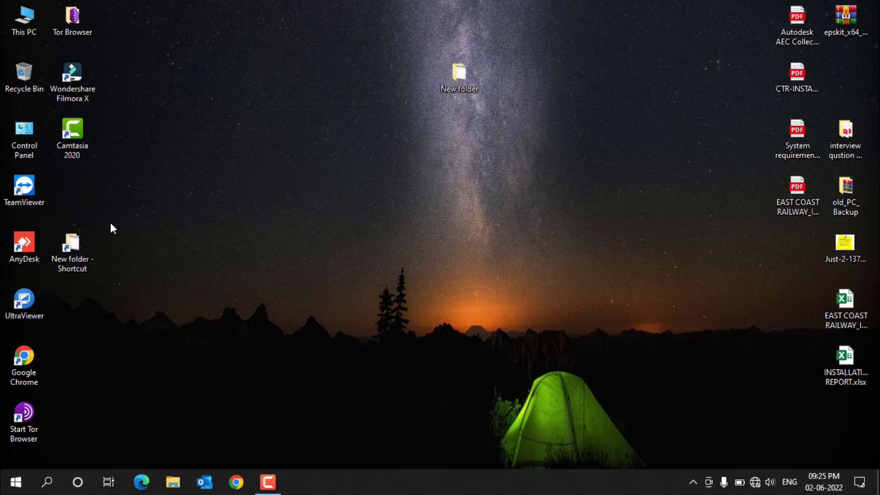
{"action": "left_click_drag", "start_coordinate": [100, 286], "coordinate": [71, 284]}
{"action": "left_click_drag", "start_coordinate": [128, 216], "coordinate": [73, 295]}
{"action": "left_click_drag", "start_coordinate": [123, 243], "coordinate": [485, 95]}
{"action": "left_click_drag", "start_coordinate": [424, 39], "coordinate": [603, 131]}
{"action": "left_click", "coordinate": [444, 169]}
Open New folder through its shortcut, permanently delete Capture.JPG from it and close the window.
{"action": "double_click", "coordinate": [92, 258]}
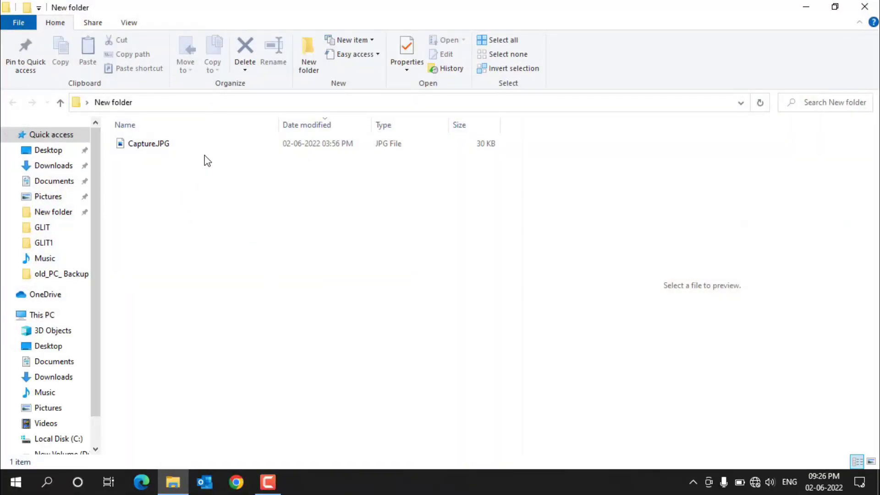
{"action": "left_click", "coordinate": [212, 146]}
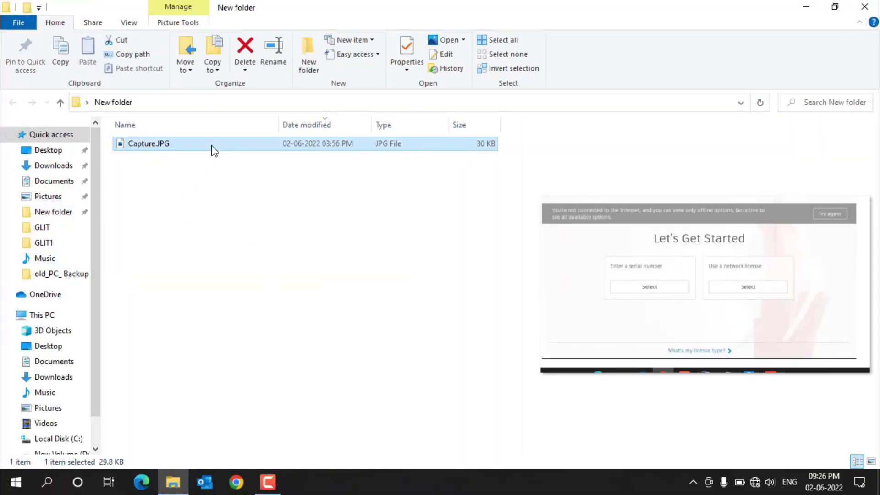
{"action": "key", "text": "shift+Delete"}
{"action": "key", "text": "Return"}
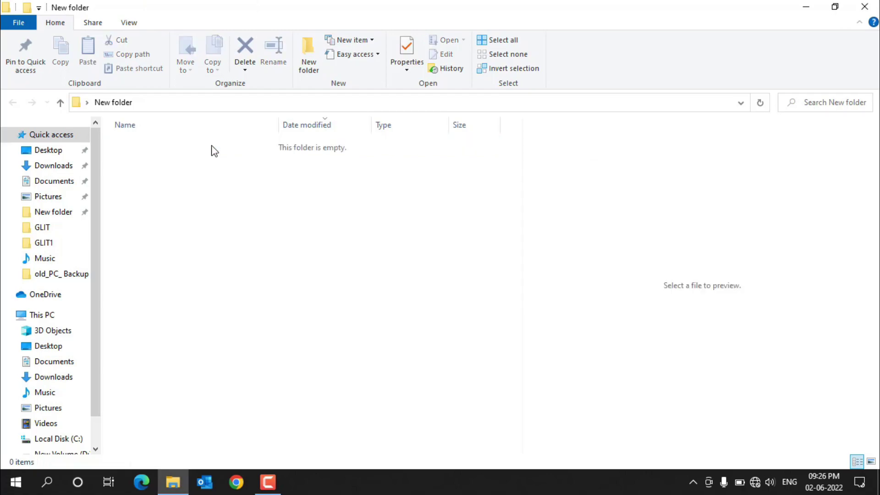
{"action": "left_click", "coordinate": [864, 7]}
{"action": "right_click", "coordinate": [142, 111]}
{"action": "left_click", "coordinate": [187, 149]}
{"action": "left_click", "coordinate": [867, 6]}
{"action": "right_click", "coordinate": [328, 168]}
{"action": "left_click", "coordinate": [354, 201]}
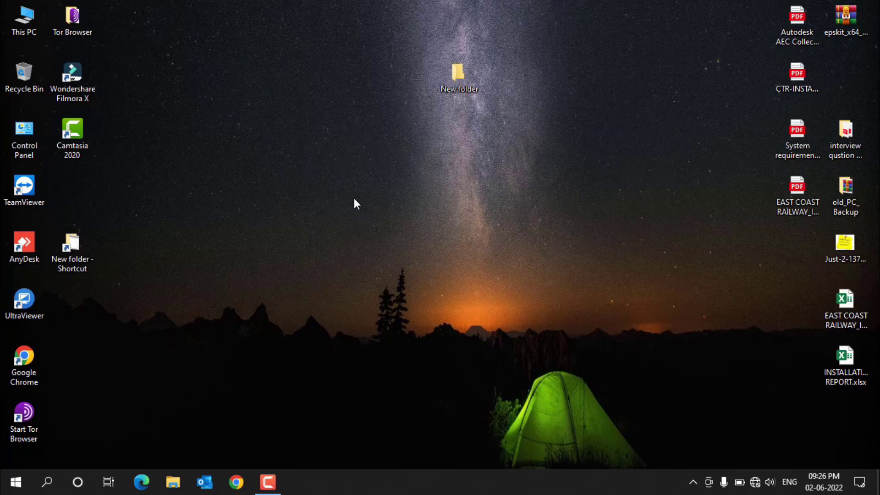
{"action": "right_click", "coordinate": [338, 126]}
{"action": "right_click", "coordinate": [267, 14]}
{"action": "left_click", "coordinate": [293, 54]}
{"action": "right_click", "coordinate": [256, 92]}
{"action": "left_click", "coordinate": [300, 130]}
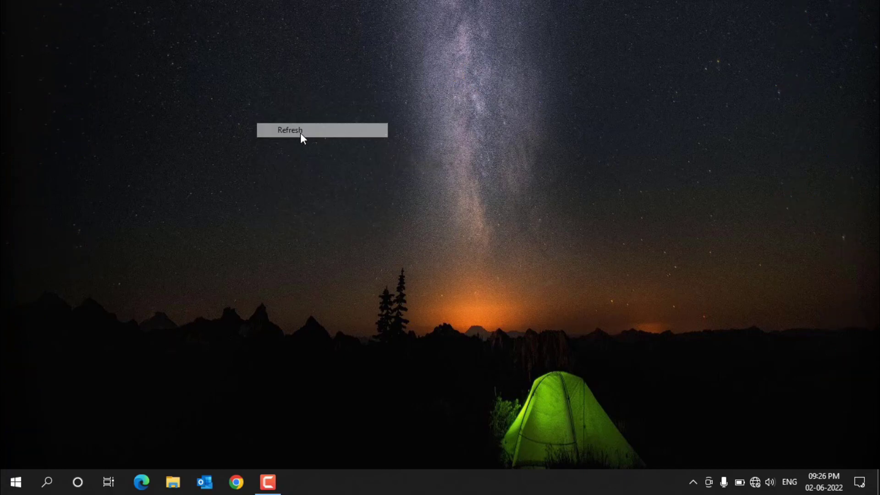
Open New Volume (D:) from This PC and start creating a new shortcut there.
{"action": "left_click_drag", "start_coordinate": [392, 58], "coordinate": [493, 114]}
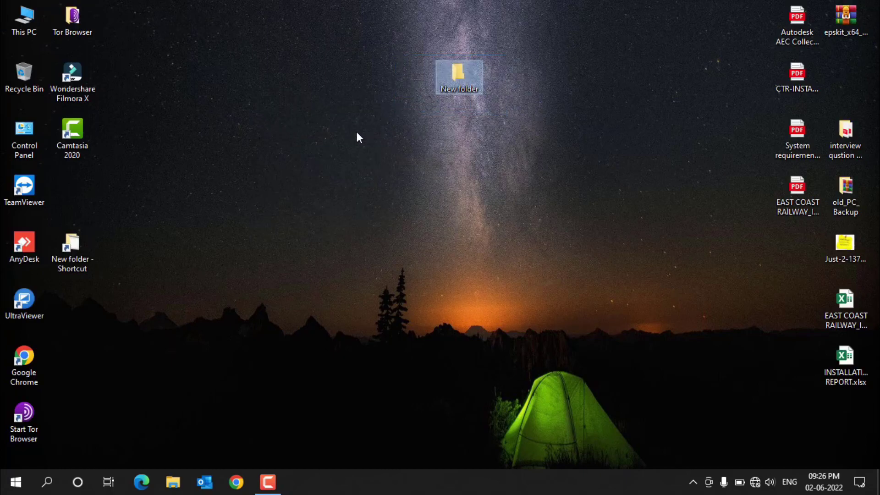
{"action": "double_click", "coordinate": [34, 25]}
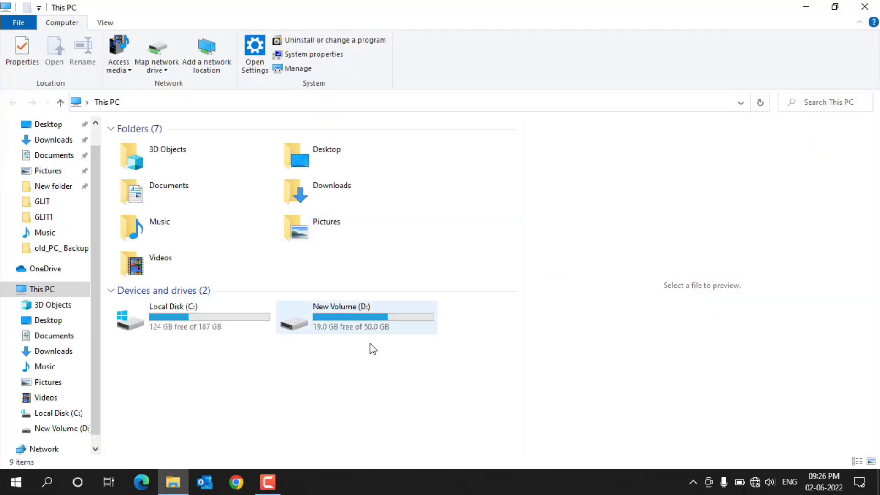
{"action": "double_click", "coordinate": [375, 315]}
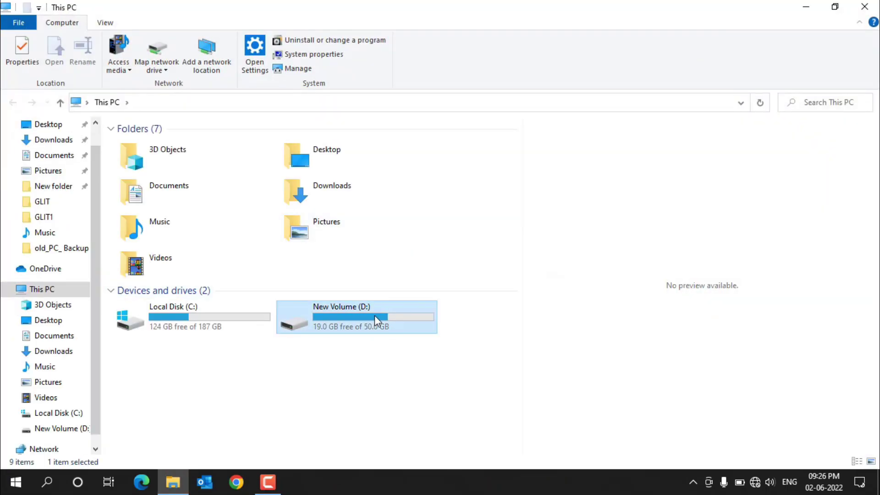
{"action": "right_click", "coordinate": [267, 227]}
{"action": "mouse_move", "coordinate": [372, 379]}
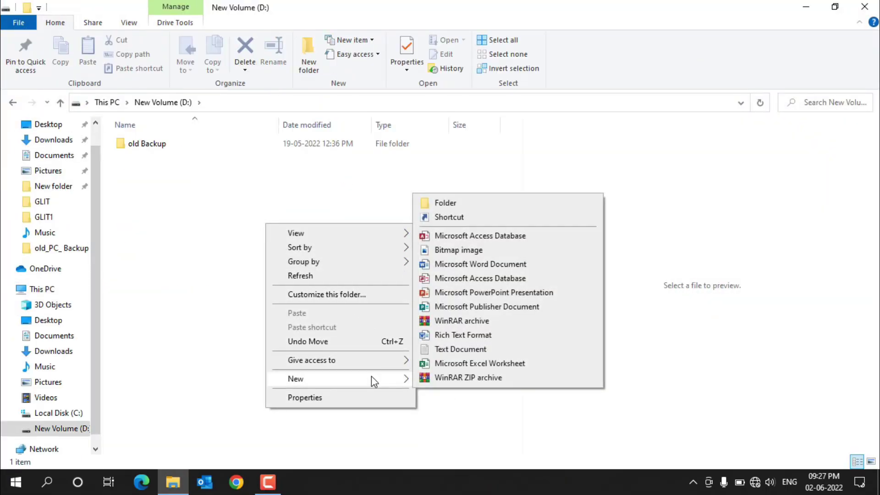
{"action": "left_click", "coordinate": [499, 219]}
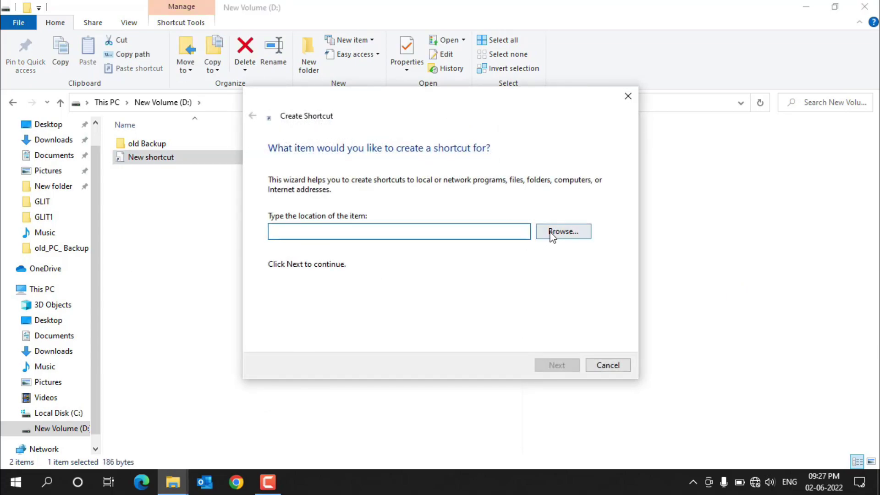
Browse for the shortcut's target and choose New folder on the Desktop.
{"action": "left_click", "coordinate": [560, 231]}
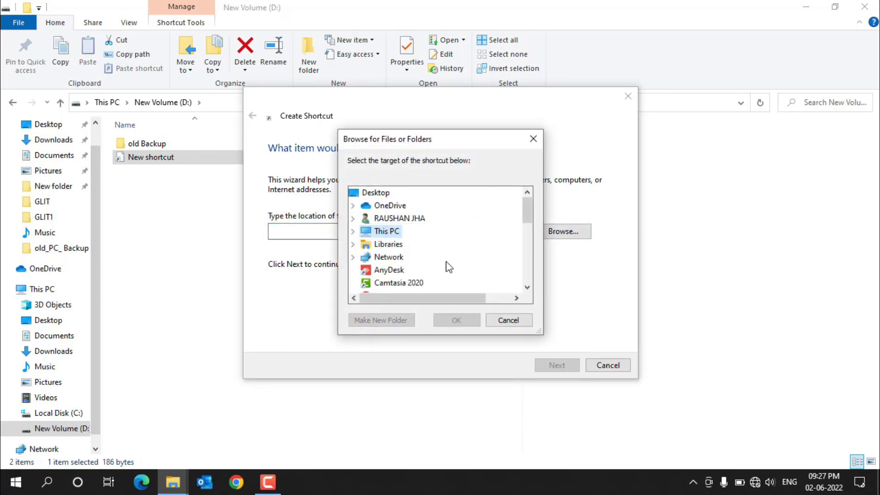
{"action": "left_click", "coordinate": [370, 194]}
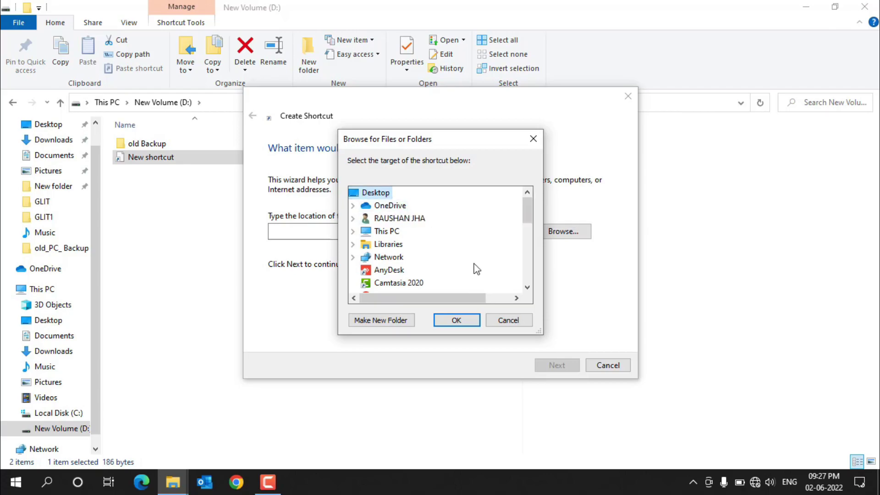
{"action": "scroll", "coordinate": [477, 258], "scroll_direction": "down", "scroll_amount": 4}
{"action": "scroll", "coordinate": [477, 258], "scroll_direction": "down", "scroll_amount": 2}
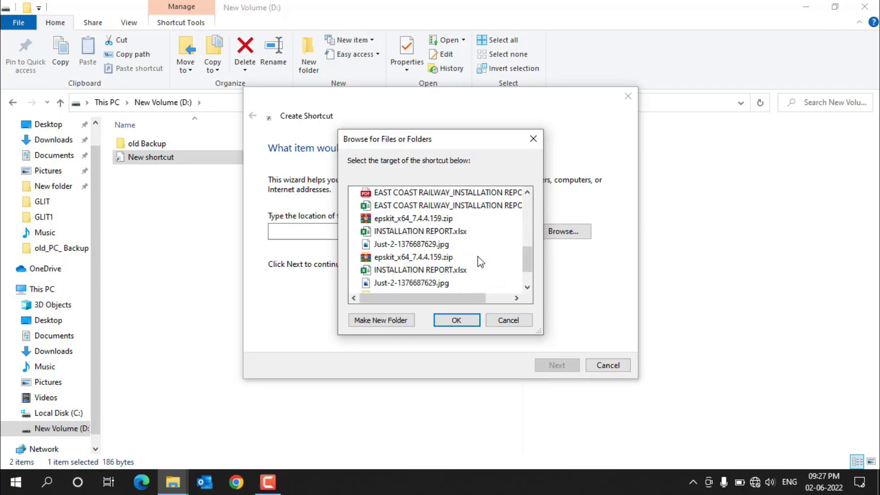
{"action": "left_click", "coordinate": [404, 259]}
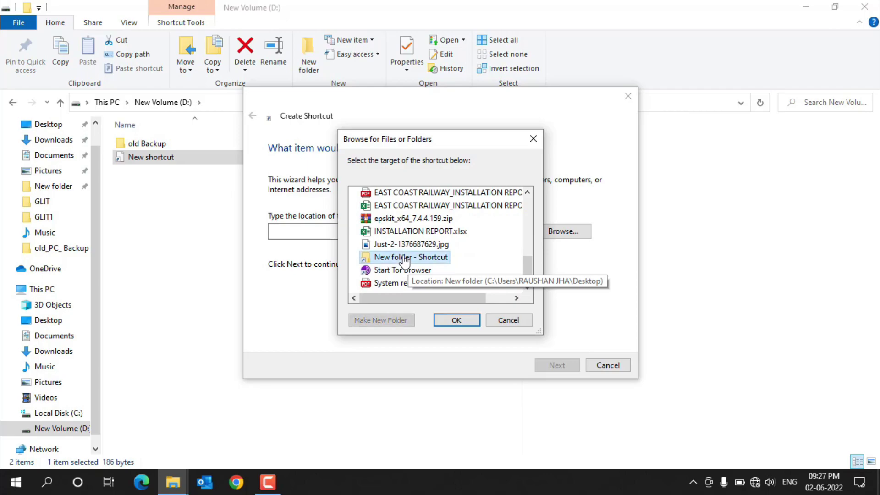
{"action": "scroll", "coordinate": [419, 262], "scroll_direction": "up", "scroll_amount": 1}
{"action": "scroll", "coordinate": [420, 263], "scroll_direction": "down", "scroll_amount": 1}
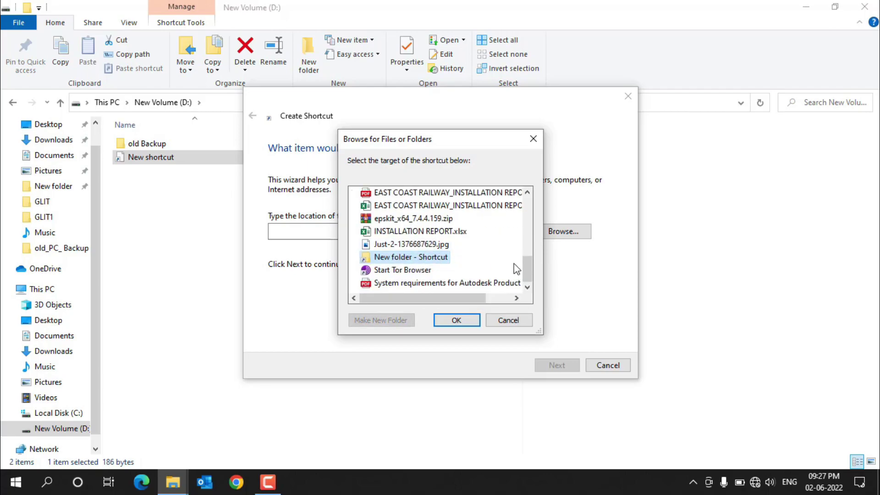
{"action": "scroll", "coordinate": [417, 265], "scroll_direction": "up", "scroll_amount": 1}
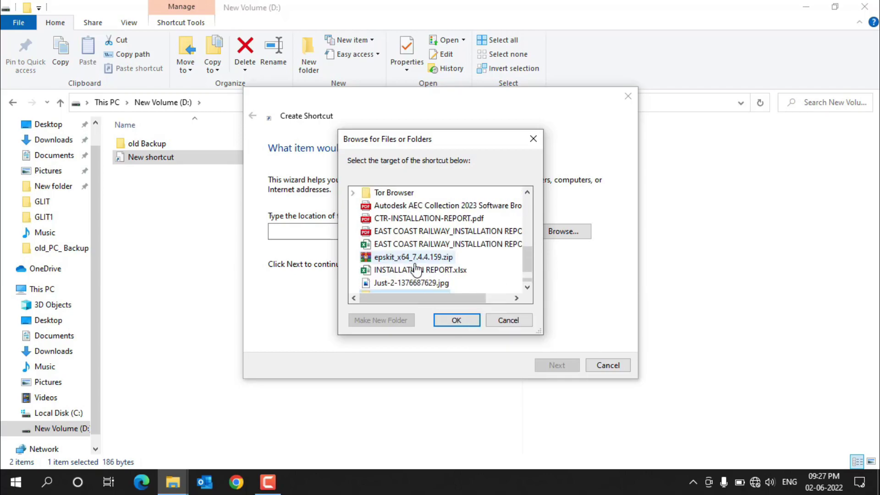
{"action": "scroll", "coordinate": [418, 266], "scroll_direction": "down", "scroll_amount": 1}
{"action": "scroll", "coordinate": [417, 266], "scroll_direction": "up", "scroll_amount": 1}
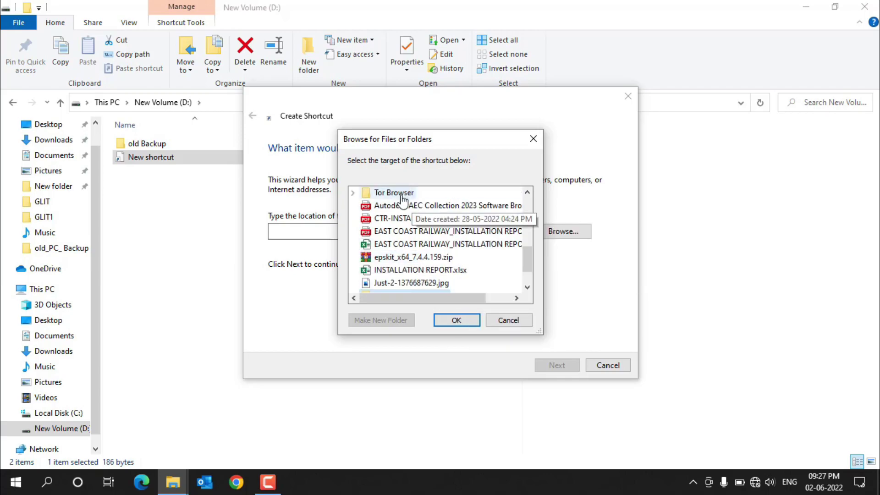
{"action": "scroll", "coordinate": [402, 198], "scroll_direction": "up", "scroll_amount": 1}
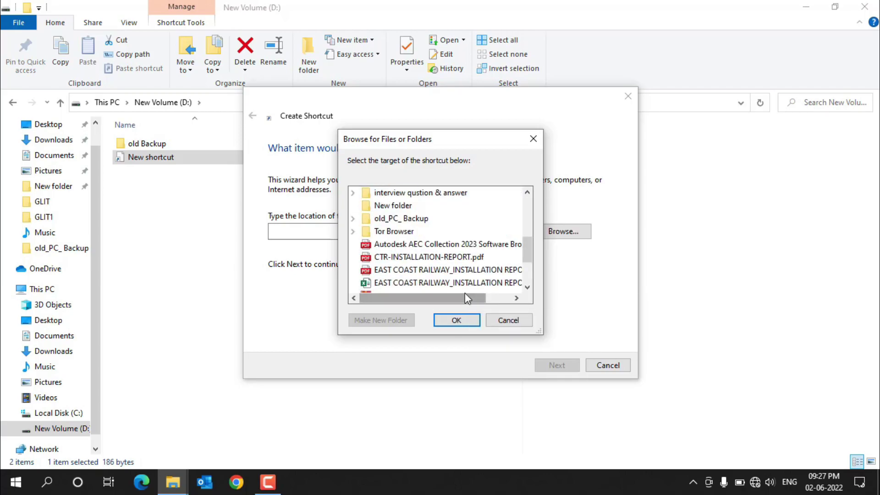
{"action": "left_click", "coordinate": [404, 207]}
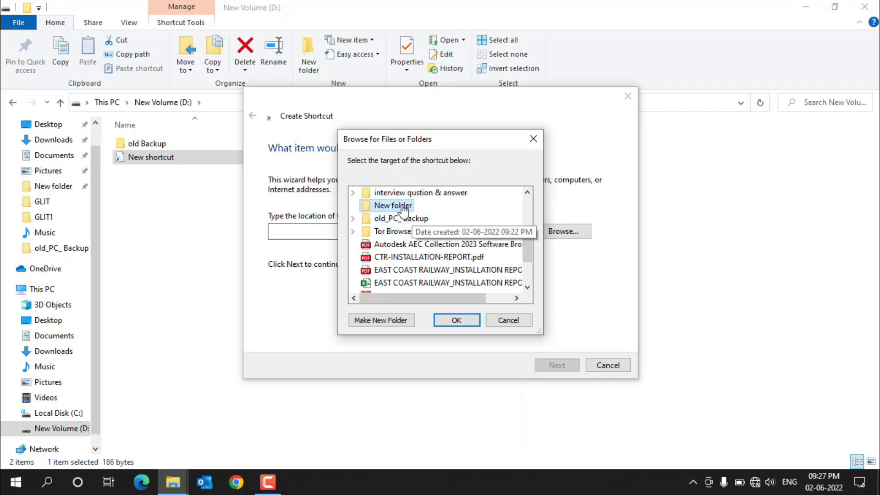
{"action": "left_click", "coordinate": [468, 322]}
Finish the shortcut with the name New folder and refresh the drive's contents.
{"action": "left_click", "coordinate": [556, 365]}
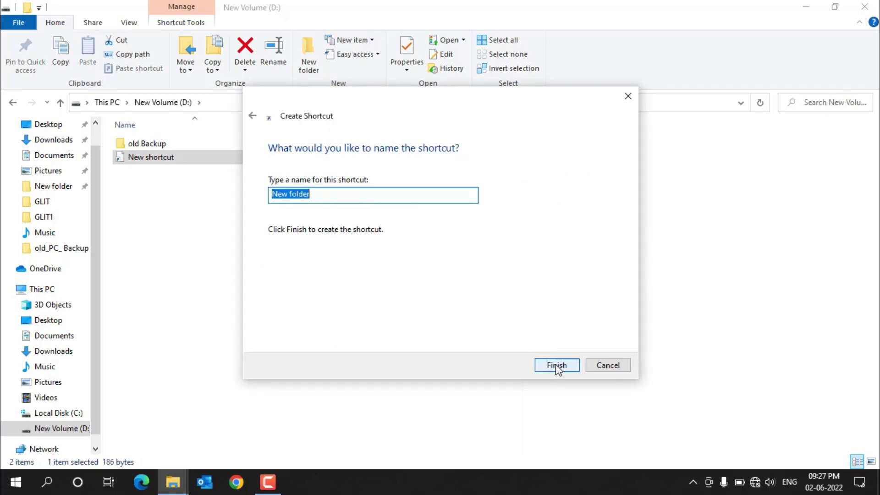
{"action": "left_click", "coordinate": [552, 365]}
{"action": "right_click", "coordinate": [399, 280]}
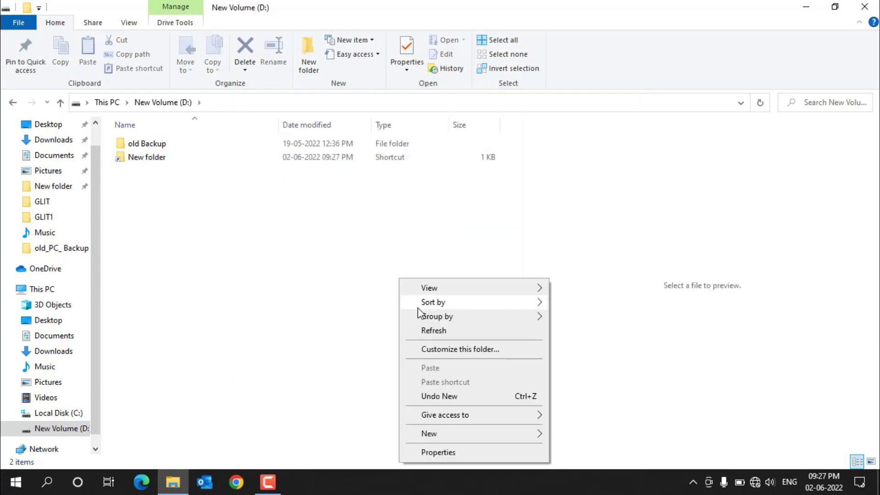
{"action": "left_click", "coordinate": [431, 331]}
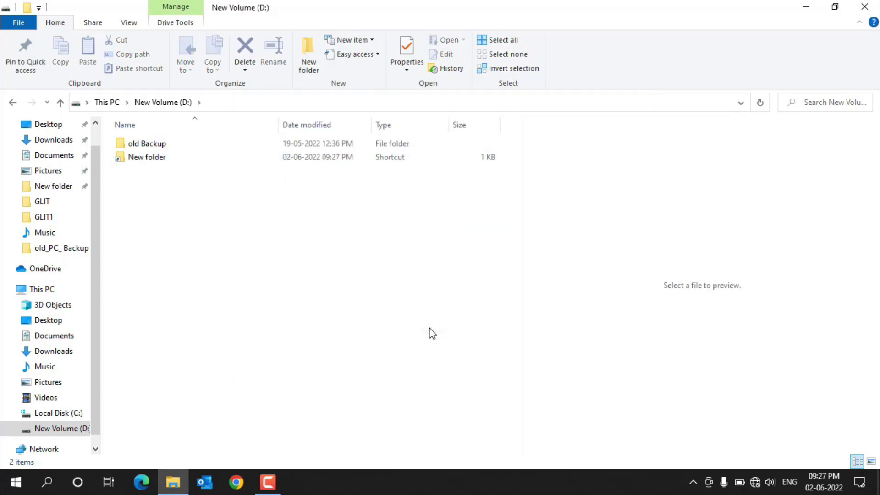
Restore the drive window to a smaller size below the desktop's New folder icon and open New folder through its shortcut.
{"action": "left_click", "coordinate": [835, 13]}
{"action": "left_click_drag", "start_coordinate": [655, 108], "coordinate": [518, 197]}
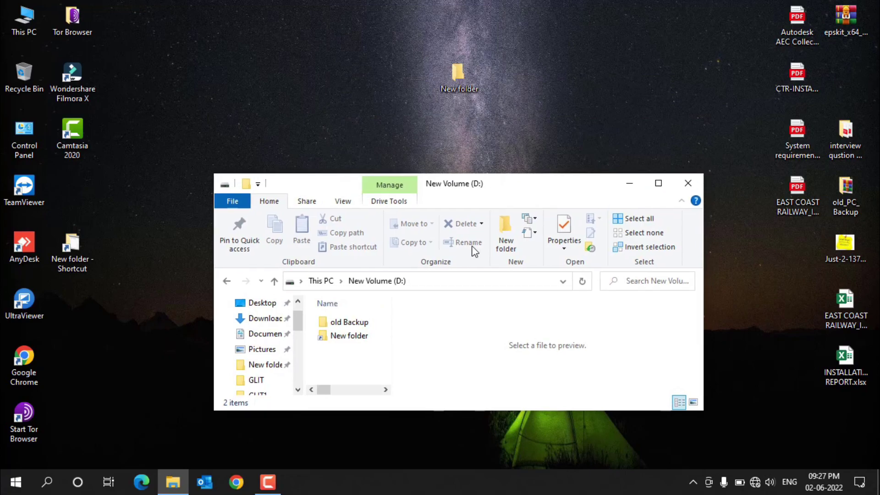
{"action": "double_click", "coordinate": [350, 336]}
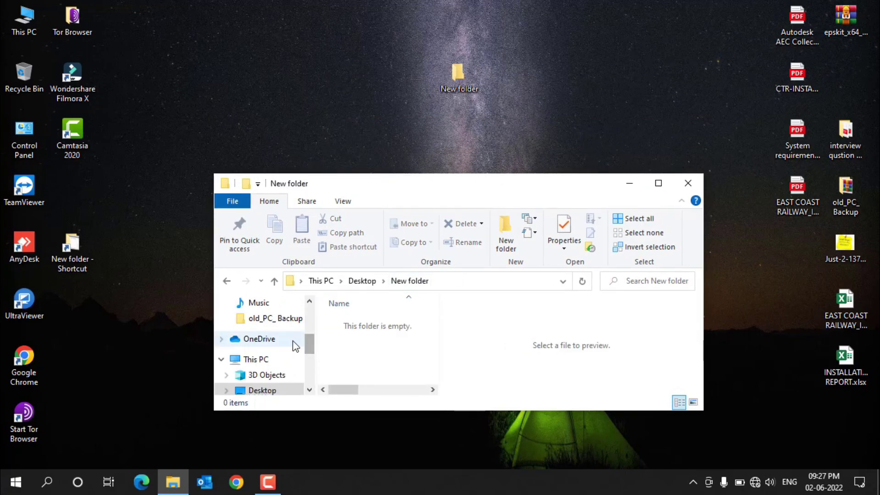
{"action": "scroll", "coordinate": [309, 354], "scroll_direction": "down", "scroll_amount": 5}
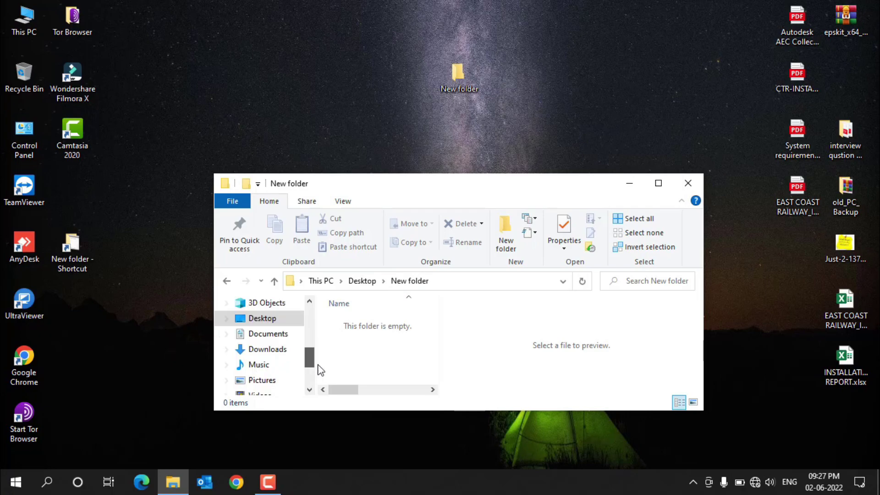
{"action": "right_click", "coordinate": [393, 351]}
{"action": "mouse_move", "coordinate": [505, 322]}
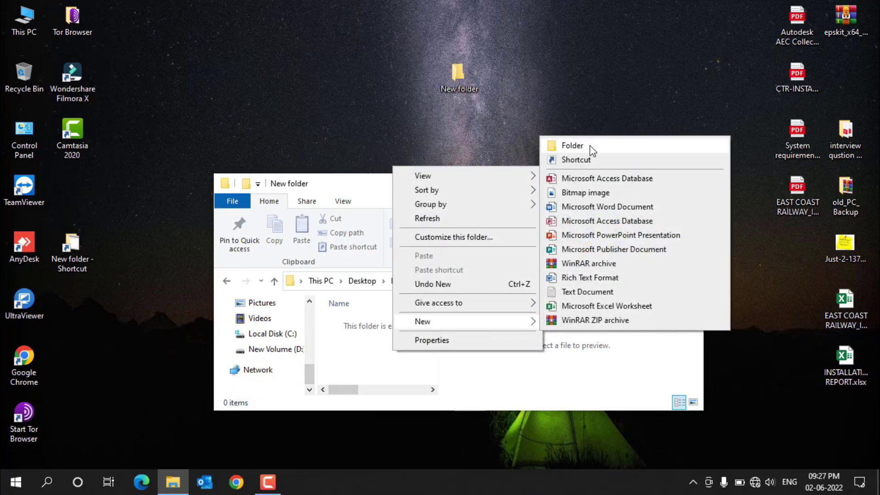
{"action": "left_click", "coordinate": [583, 162]}
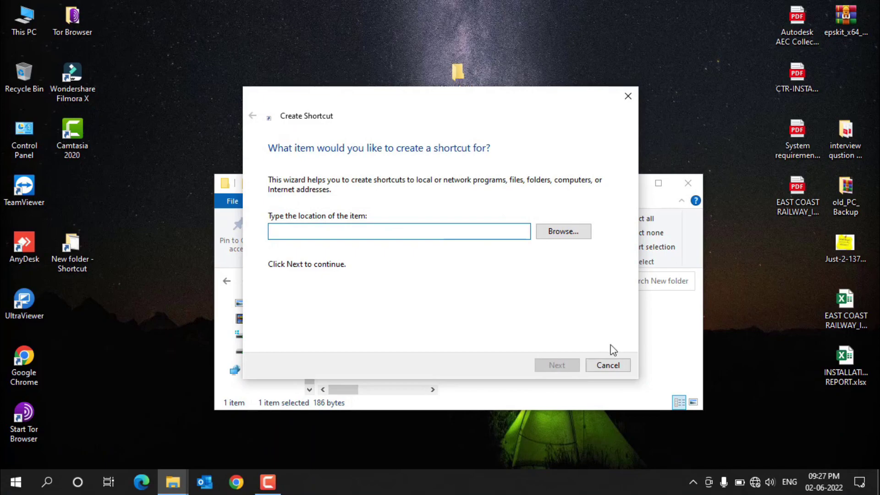
{"action": "left_click", "coordinate": [608, 365]}
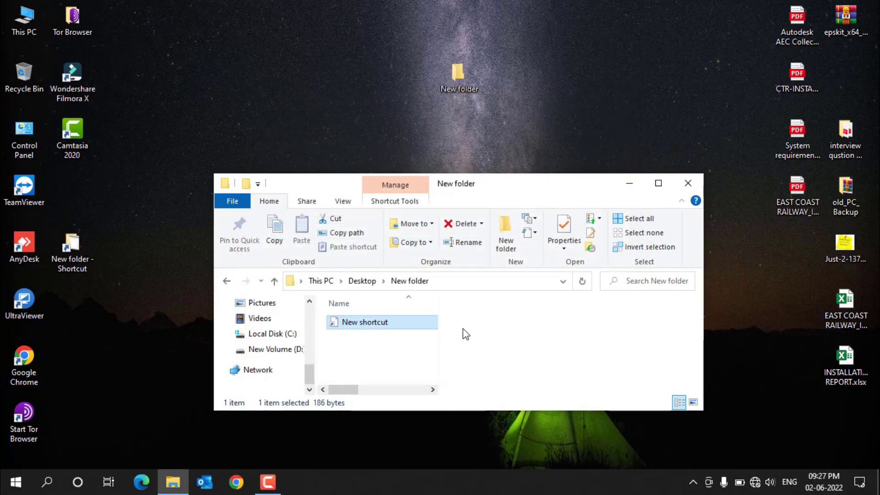
Create a text document with the default name in New folder, refresh the desktop and close the folder window.
{"action": "right_click", "coordinate": [411, 353]}
{"action": "mouse_move", "coordinate": [486, 323]}
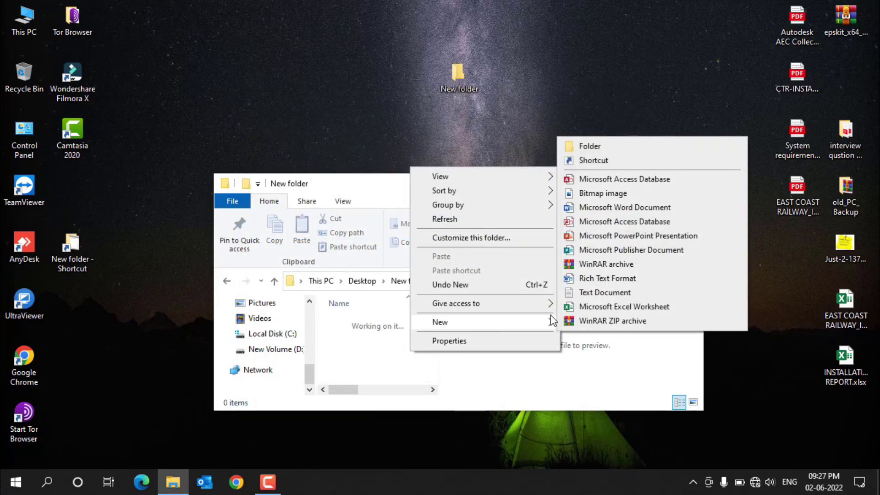
{"action": "left_click", "coordinate": [605, 293]}
{"action": "right_click", "coordinate": [538, 86]}
{"action": "left_click", "coordinate": [567, 120]}
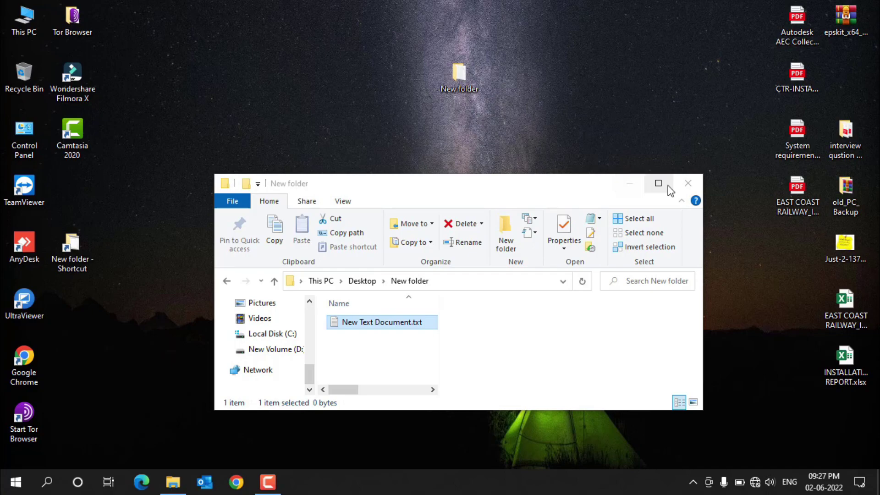
{"action": "left_click", "coordinate": [688, 183]}
Permanently delete the original New folder from the desktop.
{"action": "left_click_drag", "start_coordinate": [393, 69], "coordinate": [526, 142]}
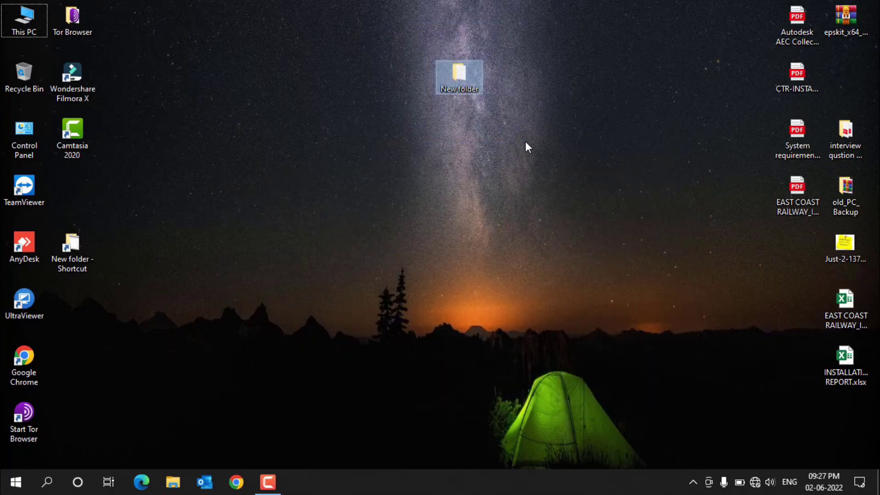
{"action": "key", "text": "shift+Delete"}
{"action": "key", "text": "Return"}
Start a new desktop shortcut and select the New folder shortcut in New Volume (D:) while browsing for the target.
{"action": "right_click", "coordinate": [497, 85]}
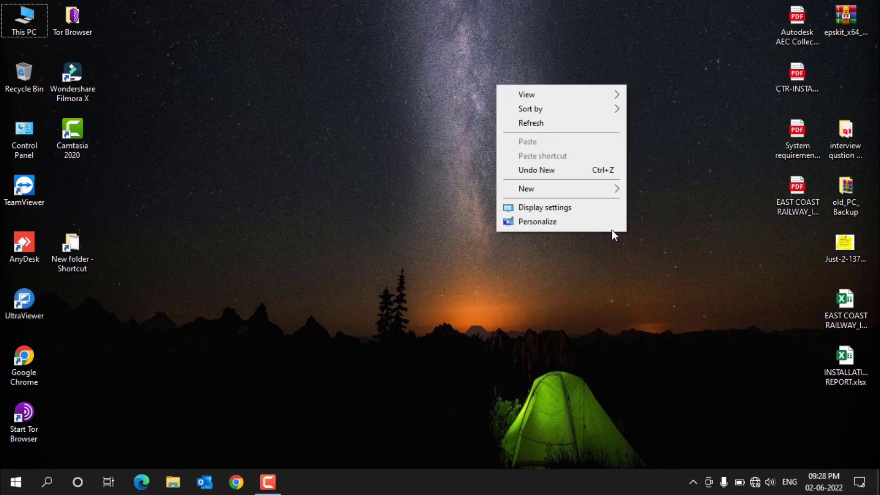
{"action": "mouse_move", "coordinate": [608, 186]}
{"action": "left_click", "coordinate": [675, 205]}
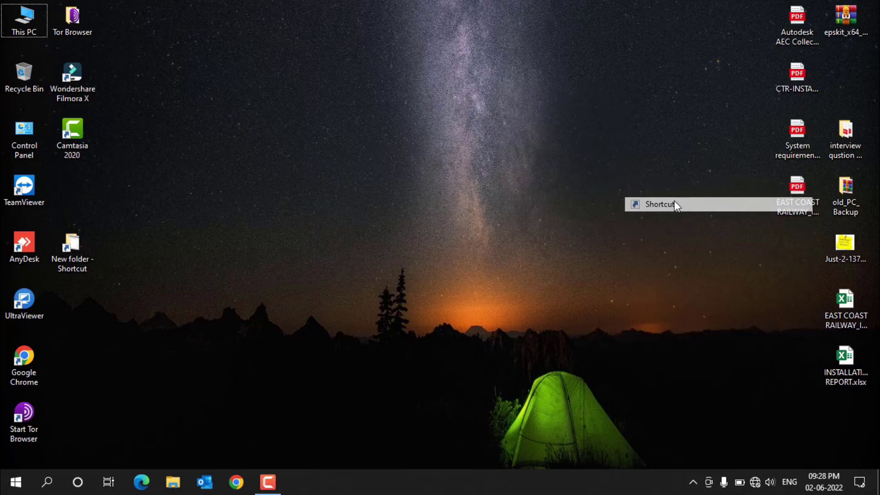
{"action": "left_click", "coordinate": [569, 232]}
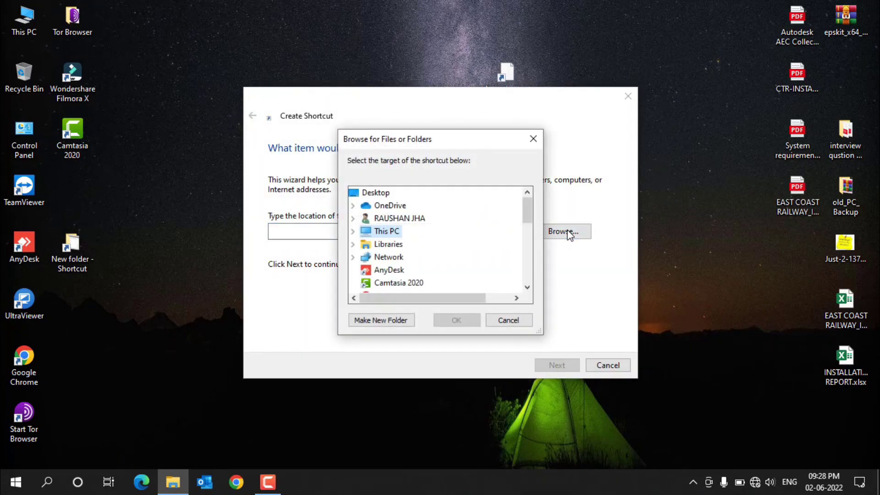
{"action": "left_click", "coordinate": [353, 232]}
{"action": "scroll", "coordinate": [425, 240], "scroll_direction": "down", "scroll_amount": 1}
{"action": "scroll", "coordinate": [426, 241], "scroll_direction": "down", "scroll_amount": 1}
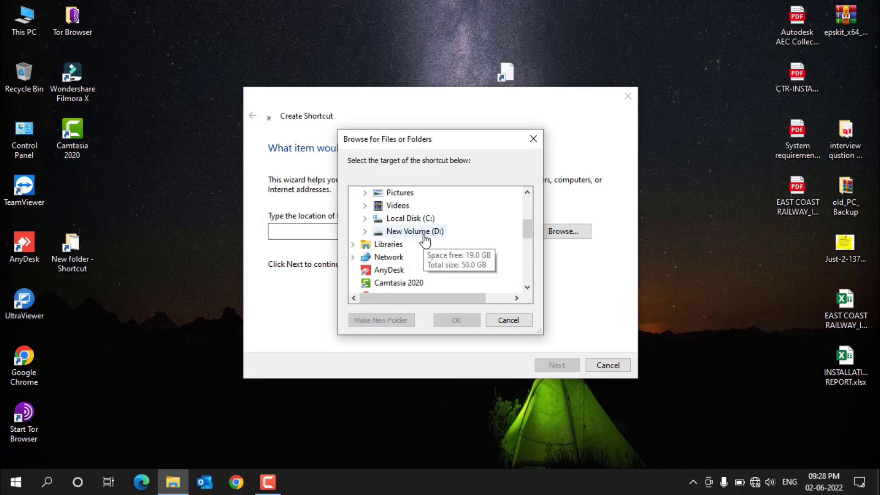
{"action": "left_click", "coordinate": [422, 233]}
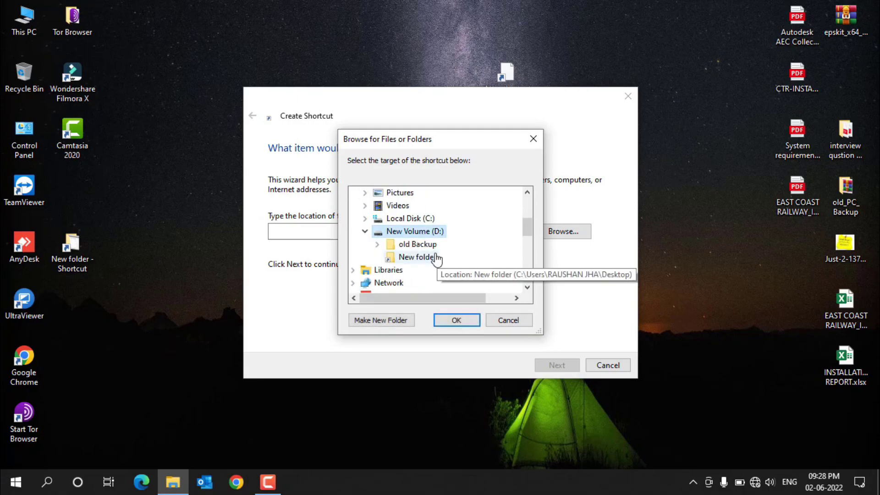
{"action": "left_click", "coordinate": [421, 258]}
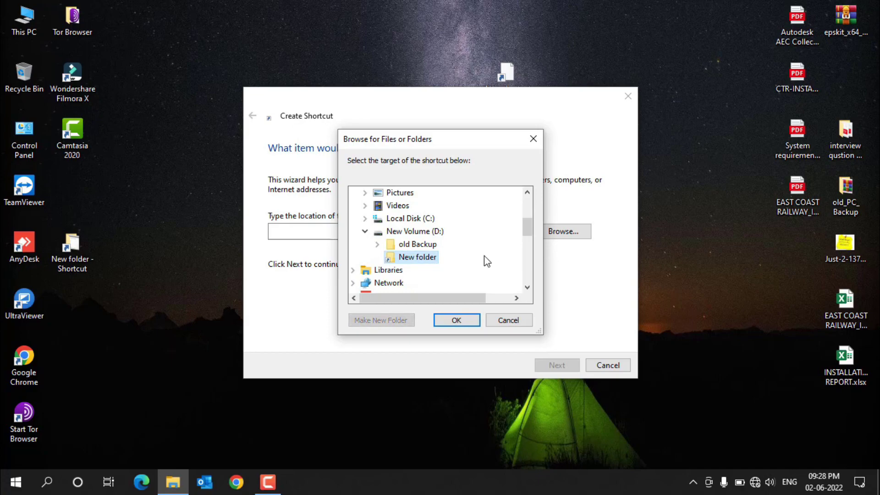
Create a new folder in old Backup\outlook on New Volume (D:), finish its desktop shortcut named New folder, and refresh the desktop.
{"action": "left_click", "coordinate": [417, 244]}
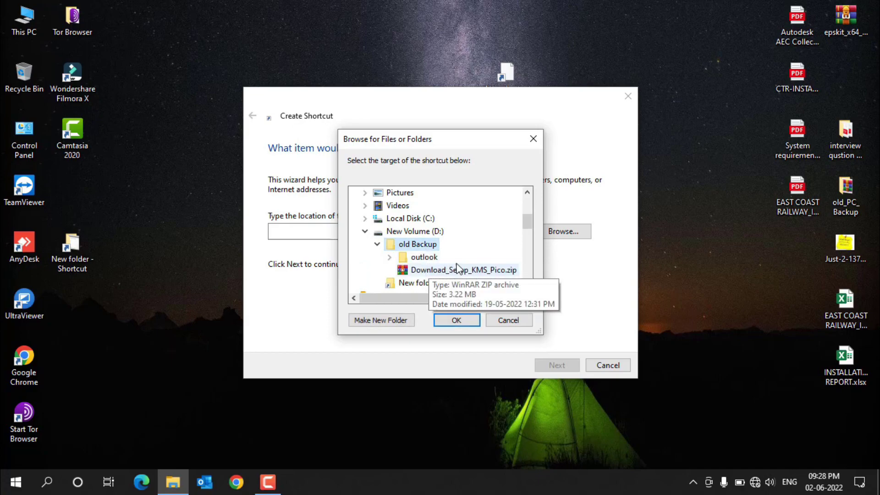
{"action": "right_click", "coordinate": [425, 259]}
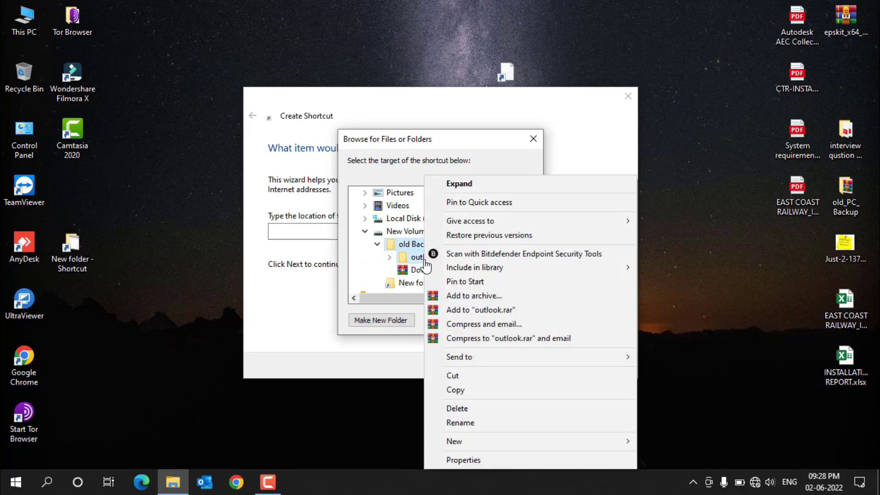
{"action": "mouse_move", "coordinate": [483, 444]}
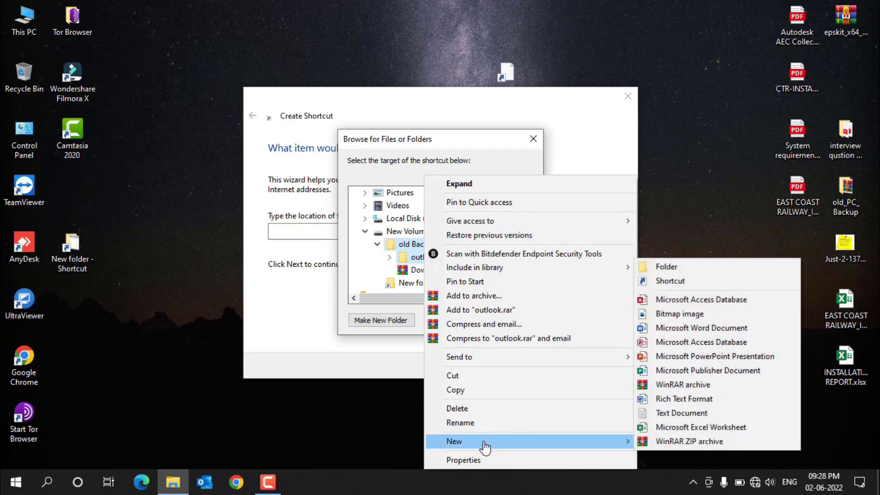
{"action": "left_click", "coordinate": [688, 268]}
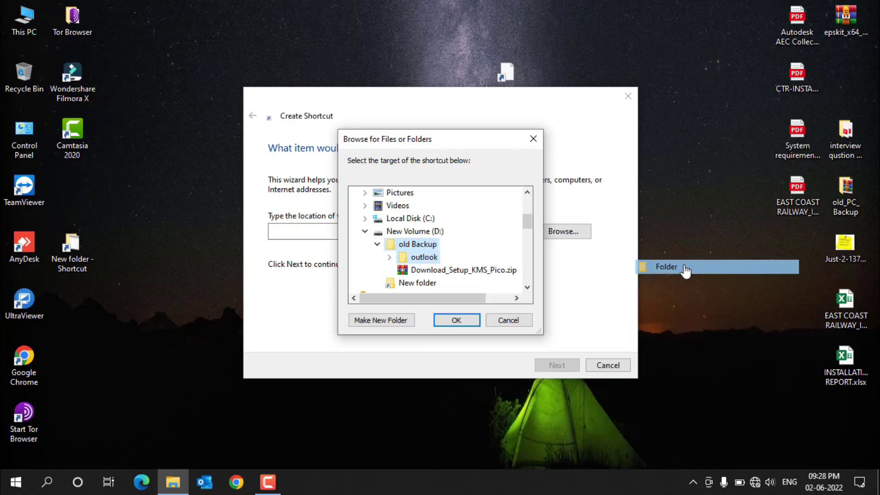
{"action": "left_click", "coordinate": [458, 322]}
{"action": "left_click", "coordinate": [566, 368]}
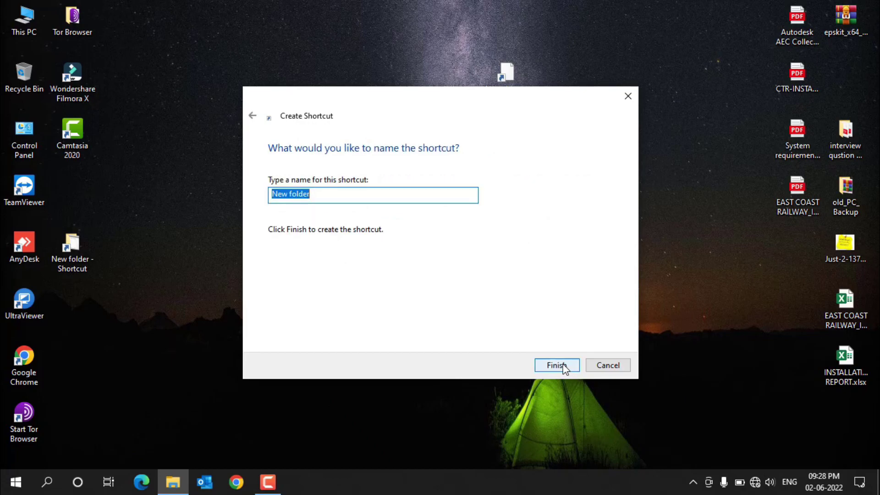
{"action": "left_click", "coordinate": [566, 366]}
{"action": "right_click", "coordinate": [378, 138]}
{"action": "left_click", "coordinate": [420, 181]}
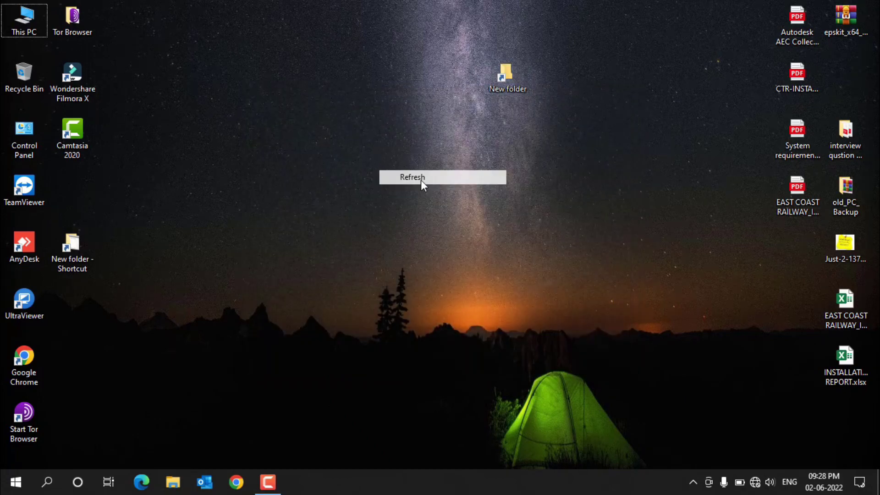
Create a text document with the default name inside New folder through its desktop shortcut, closing the folder and refreshing the desktop.
{"action": "double_click", "coordinate": [515, 96]}
{"action": "right_click", "coordinate": [408, 329]}
{"action": "mouse_move", "coordinate": [527, 302]}
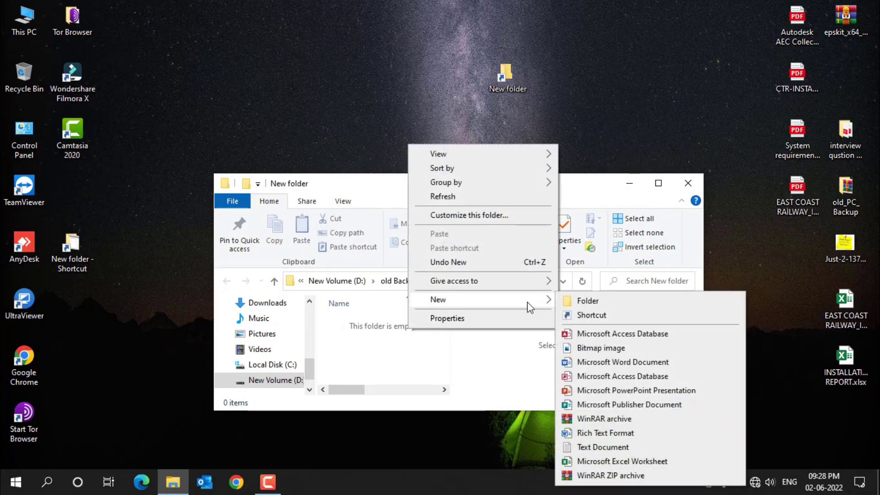
{"action": "left_click", "coordinate": [603, 448]}
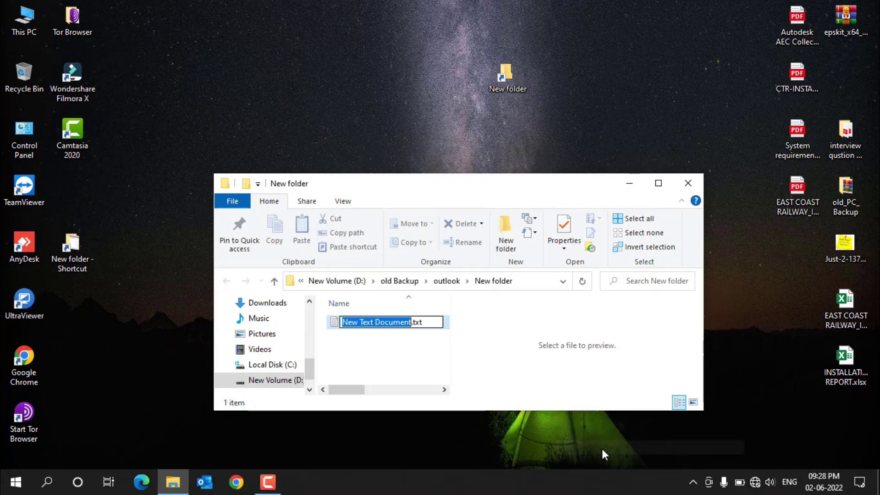
{"action": "right_click", "coordinate": [558, 110]}
{"action": "left_click", "coordinate": [588, 143]}
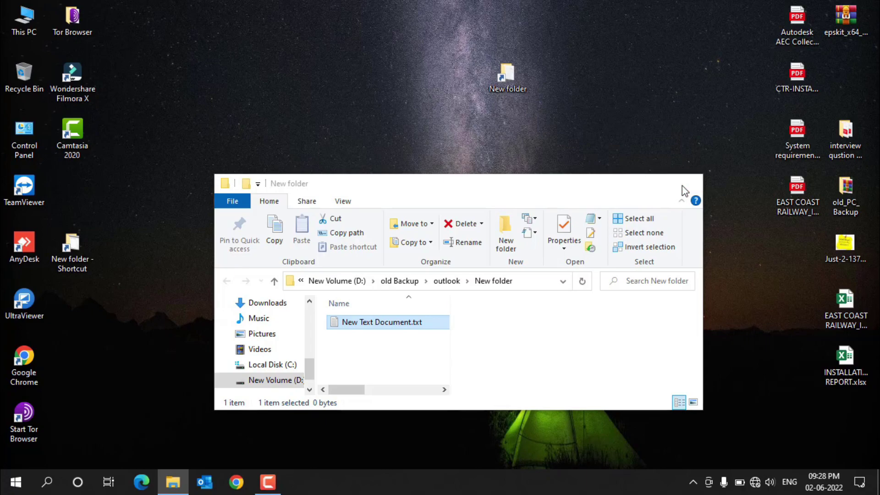
{"action": "left_click", "coordinate": [685, 190]}
{"action": "right_click", "coordinate": [359, 70]}
{"action": "left_click", "coordinate": [386, 108]}
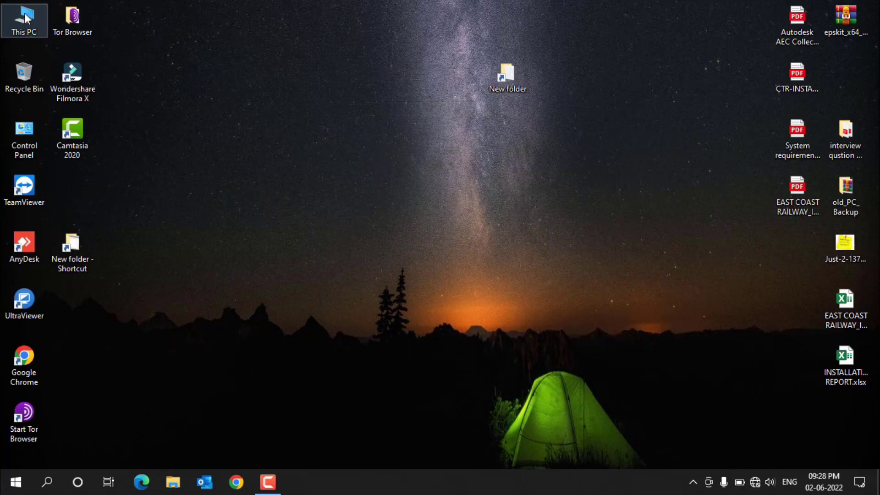
Inspect the contents of old Backup\outlook\New folder on New Volume (D:), close the window and refresh the desktop.
{"action": "double_click", "coordinate": [25, 18]}
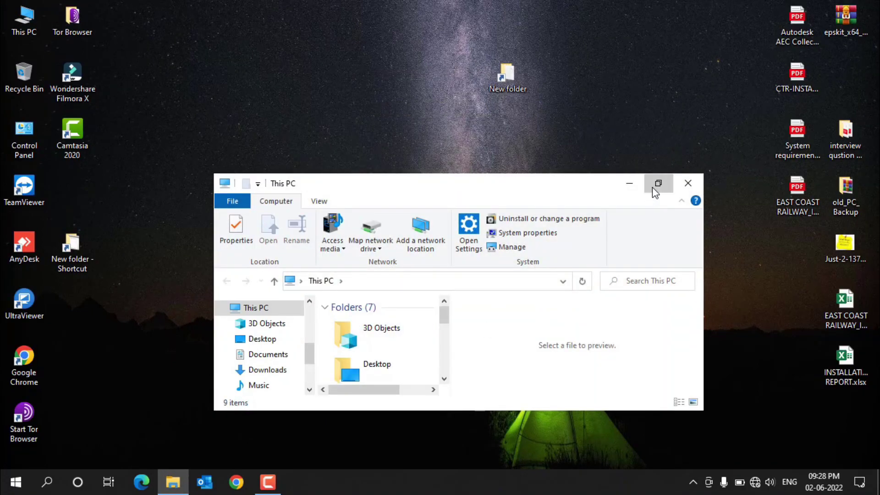
{"action": "left_click", "coordinate": [653, 187]}
{"action": "double_click", "coordinate": [366, 321]}
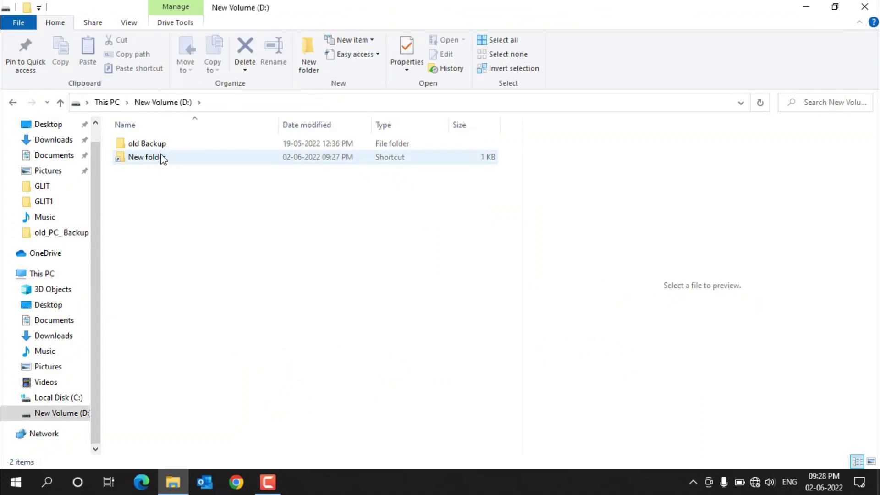
{"action": "double_click", "coordinate": [156, 143]}
{"action": "left_click", "coordinate": [154, 144]}
{"action": "double_click", "coordinate": [154, 144]}
{"action": "double_click", "coordinate": [154, 144]}
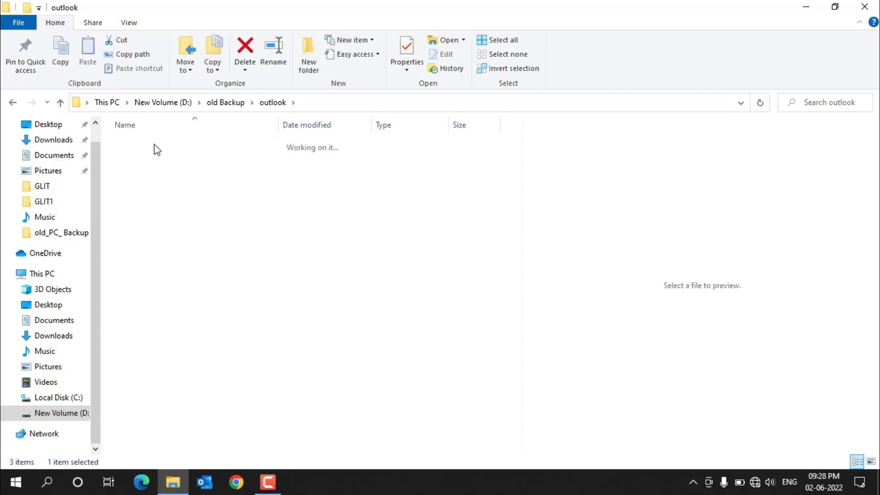
{"action": "right_click", "coordinate": [231, 212]}
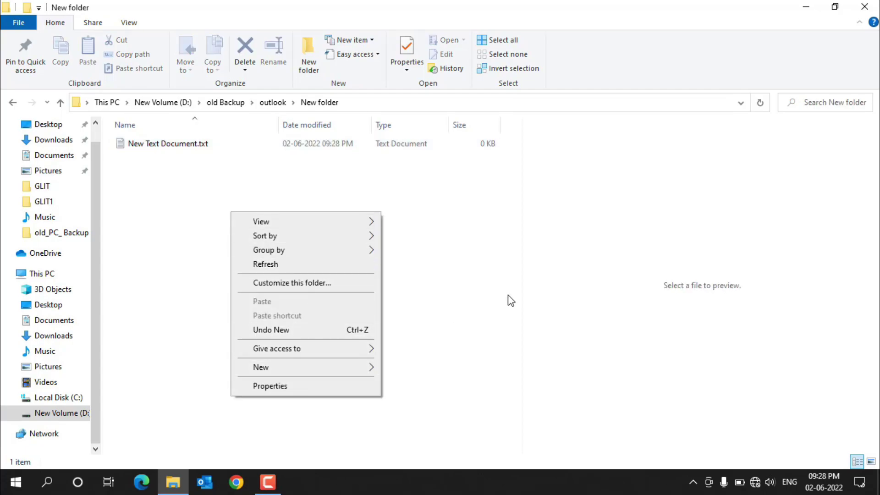
{"action": "left_click", "coordinate": [394, 350]}
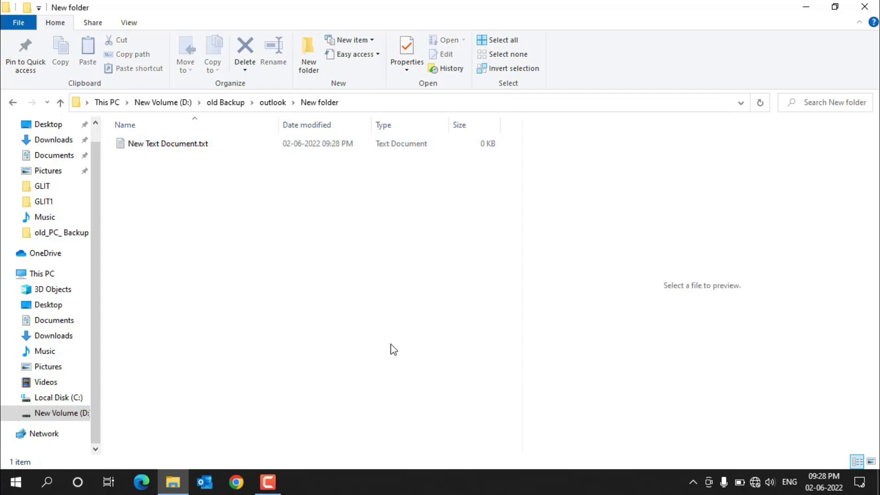
{"action": "left_click", "coordinate": [864, 6]}
{"action": "right_click", "coordinate": [240, 205]}
{"action": "right_click", "coordinate": [250, 176]}
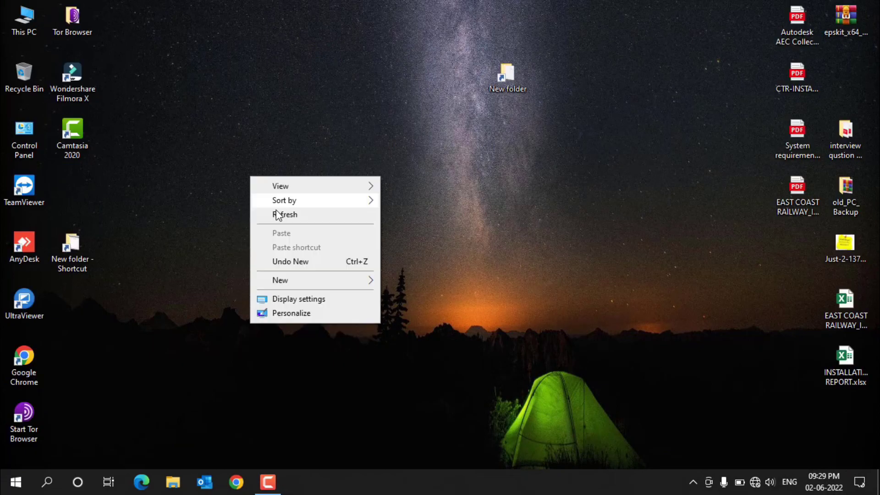
{"action": "left_click", "coordinate": [287, 218]}
Apply the Hidden attribute to the desktop's New folder shortcut through its properties.
{"action": "right_click", "coordinate": [496, 81]}
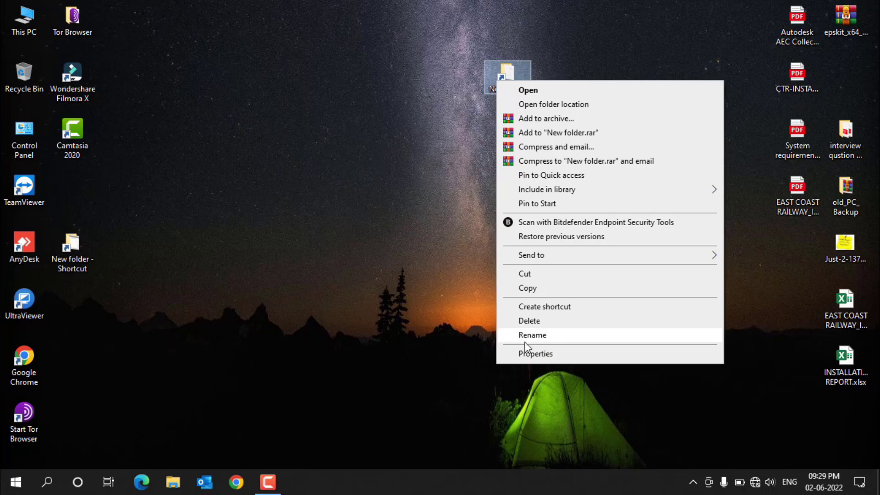
{"action": "left_click", "coordinate": [532, 356]}
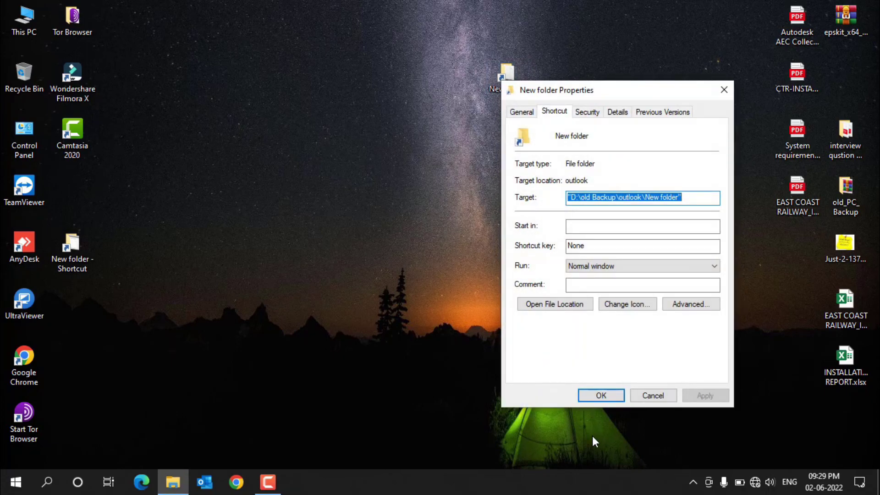
{"action": "left_click", "coordinate": [528, 115]}
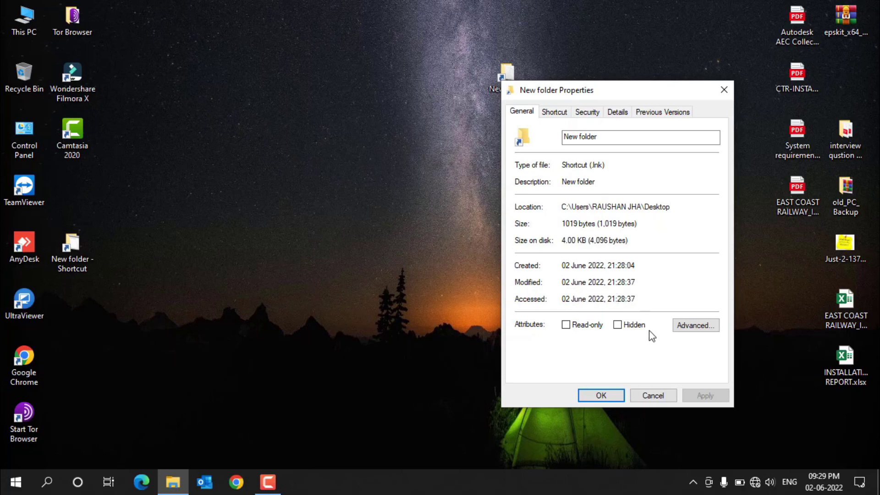
{"action": "left_click", "coordinate": [617, 325]}
{"action": "left_click", "coordinate": [617, 325]}
{"action": "left_click", "coordinate": [706, 396]}
{"action": "left_click", "coordinate": [598, 395]}
Refresh the desktop several times and check the area where the New folder shortcut was placed.
{"action": "right_click", "coordinate": [385, 114]}
{"action": "left_click", "coordinate": [416, 149]}
{"action": "right_click", "coordinate": [339, 91]}
{"action": "left_click", "coordinate": [370, 131]}
{"action": "left_click_drag", "start_coordinate": [364, 19], "coordinate": [633, 241]}
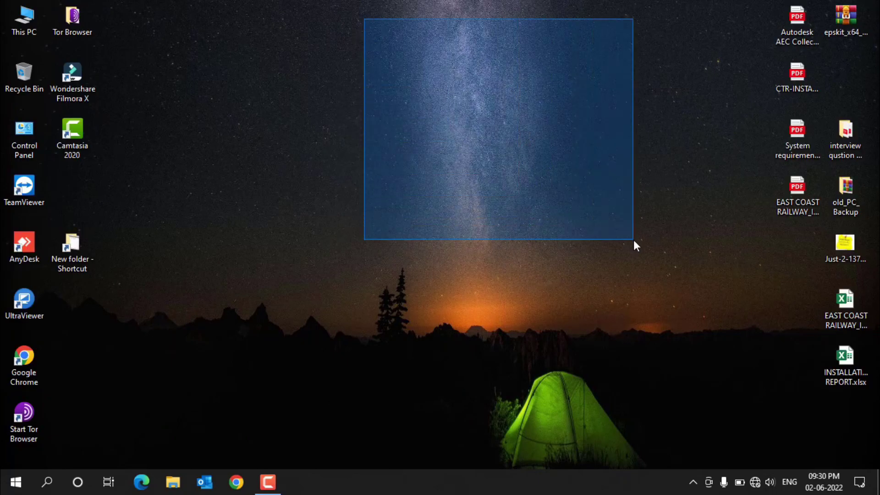
{"action": "left_click_drag", "start_coordinate": [427, 56], "coordinate": [670, 285]}
{"action": "right_click", "coordinate": [347, 246]}
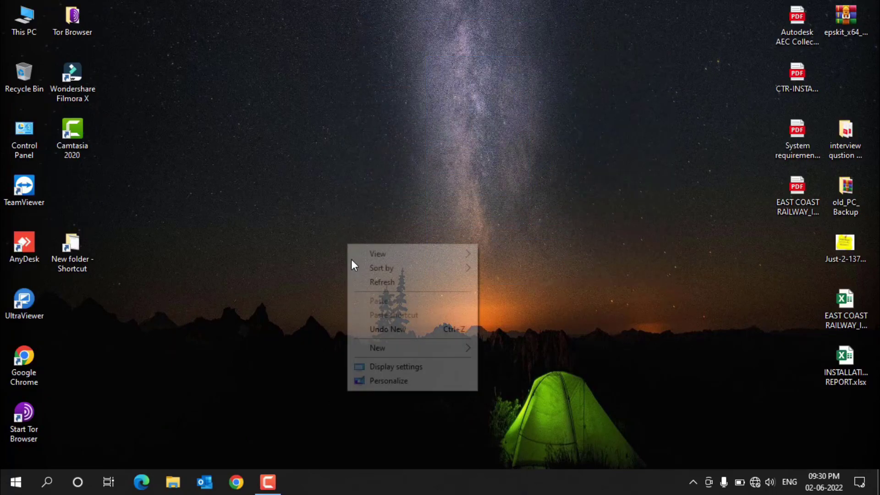
{"action": "left_click", "coordinate": [390, 282]}
{"action": "right_click", "coordinate": [345, 223]}
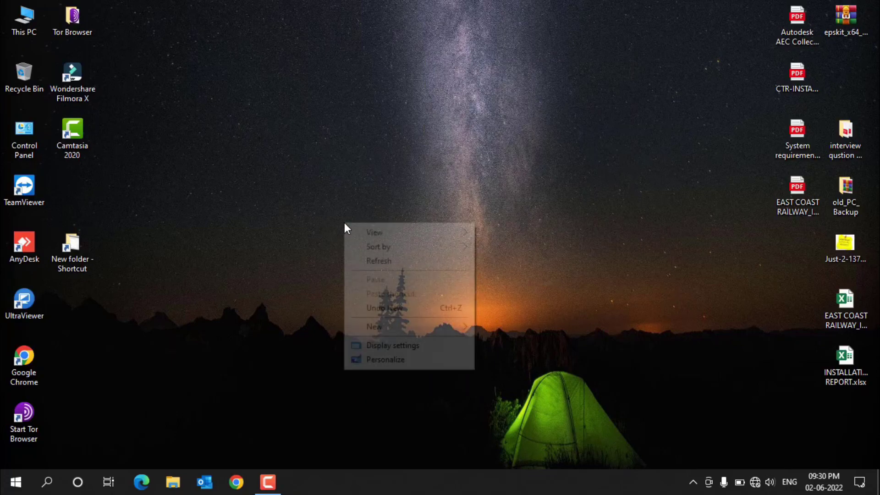
{"action": "left_click", "coordinate": [392, 263]}
{"action": "right_click", "coordinate": [285, 191]}
{"action": "left_click", "coordinate": [321, 229]}
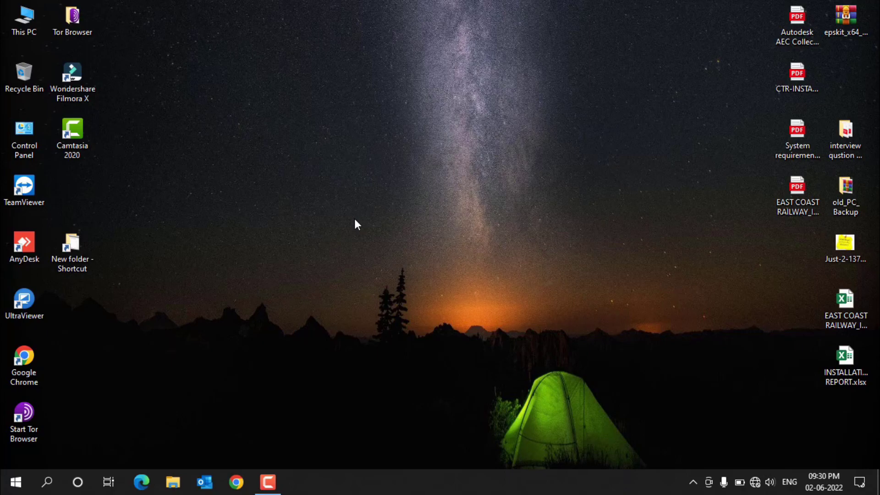
Open Control Panel with the Run command control, search for "folder" and open the hidden files and folders settings.
{"action": "key", "text": "super+r"}
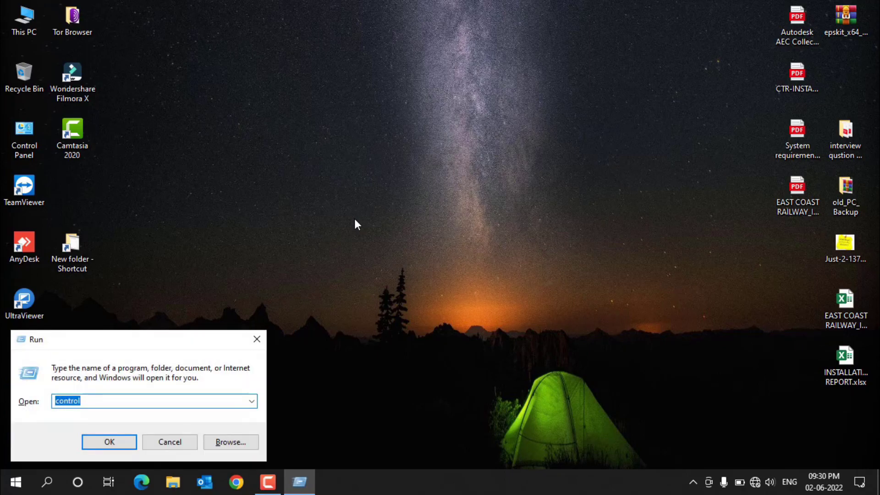
{"action": "key", "text": "Return"}
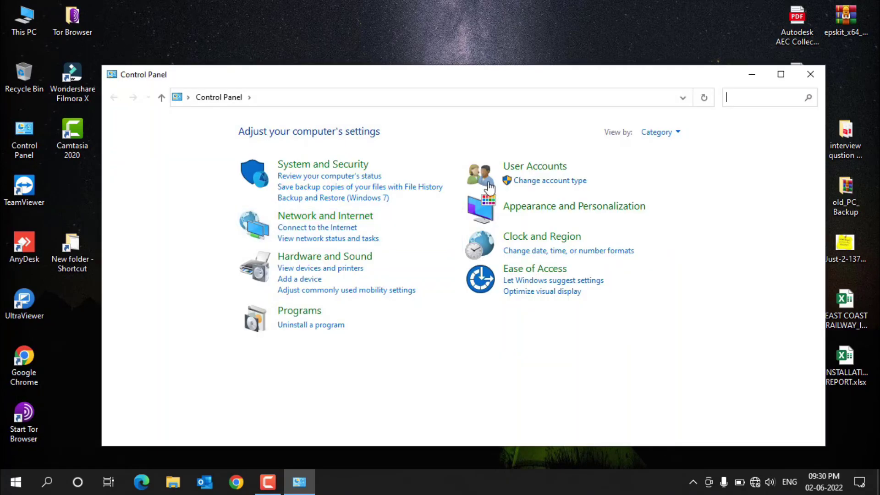
{"action": "type", "text": "folder"}
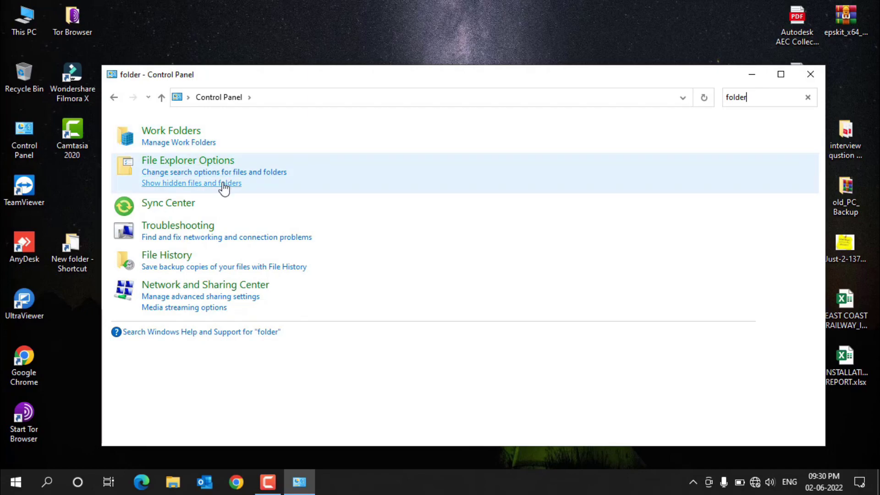
{"action": "left_click", "coordinate": [215, 184]}
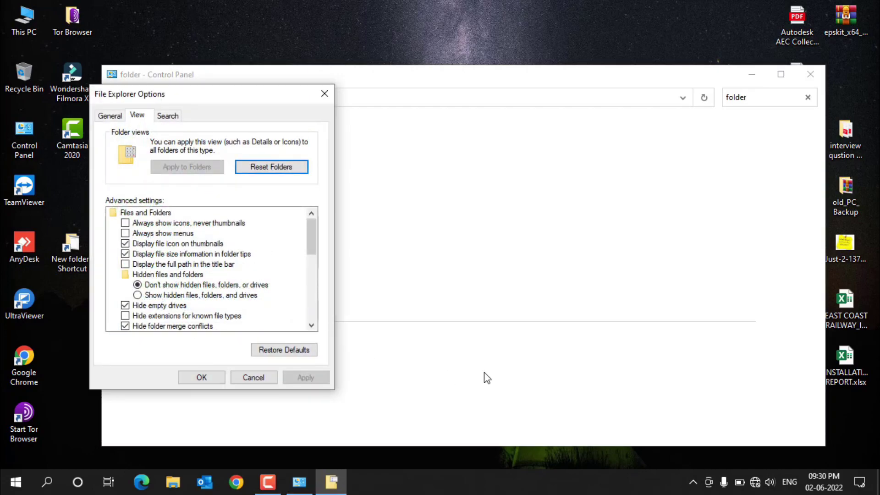
Apply the option to show hidden files, folders, and drives, close Control Panel and refresh the desktop.
{"action": "left_click", "coordinate": [194, 298]}
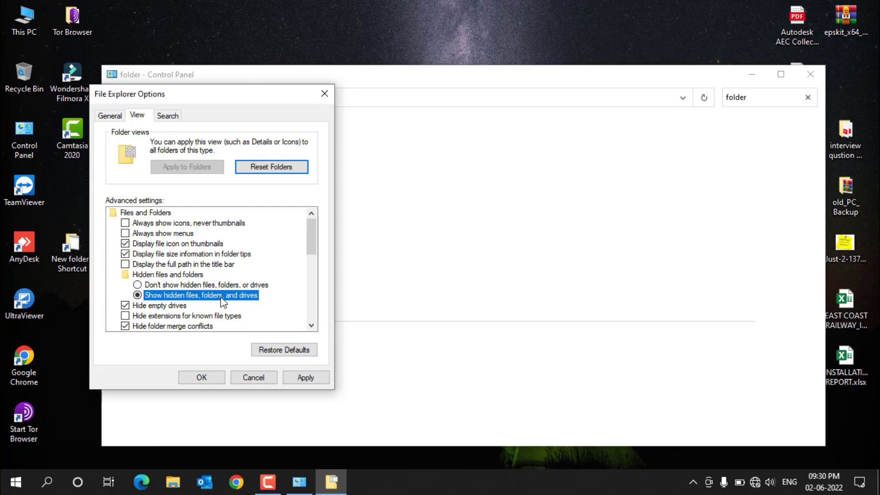
{"action": "left_click", "coordinate": [303, 382]}
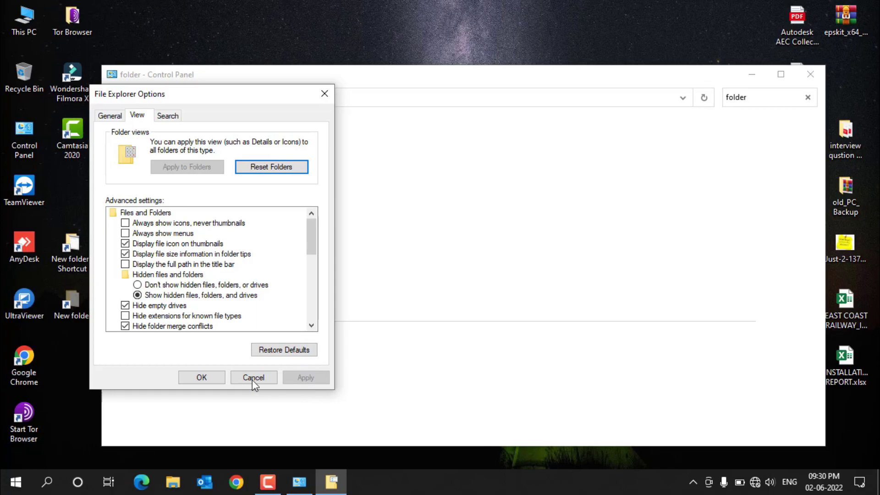
{"action": "left_click", "coordinate": [213, 376]}
{"action": "left_click", "coordinate": [810, 74]}
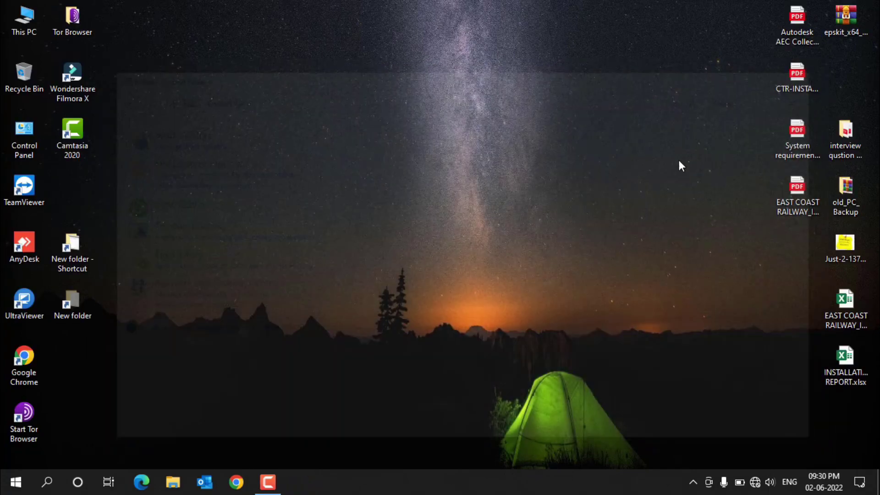
{"action": "right_click", "coordinate": [459, 114]}
{"action": "left_click", "coordinate": [493, 151]}
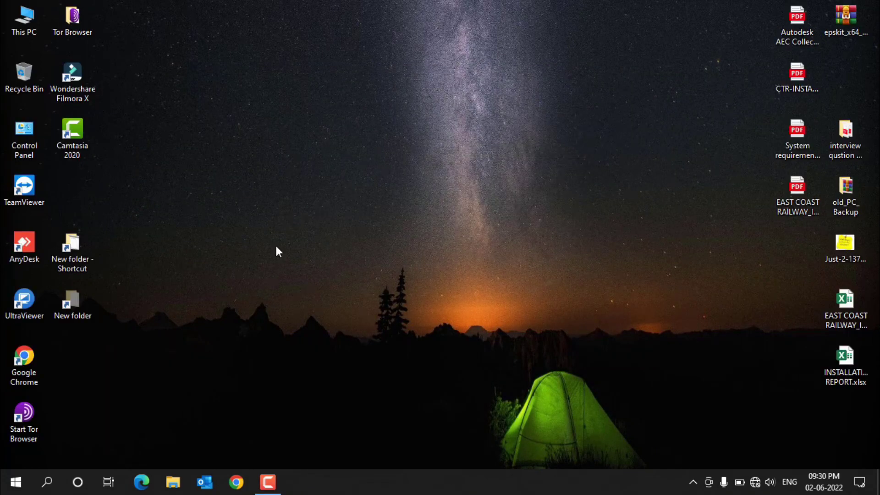
{"action": "left_click", "coordinate": [172, 482]}
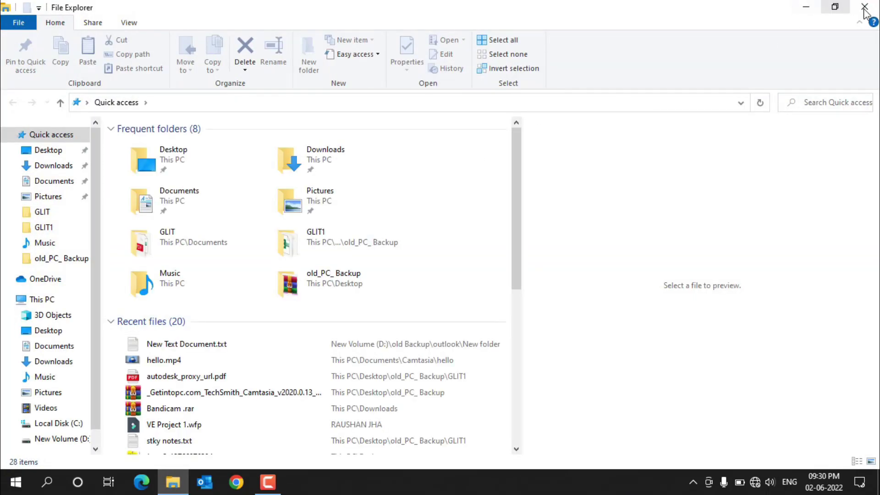
{"action": "left_click", "coordinate": [865, 7]}
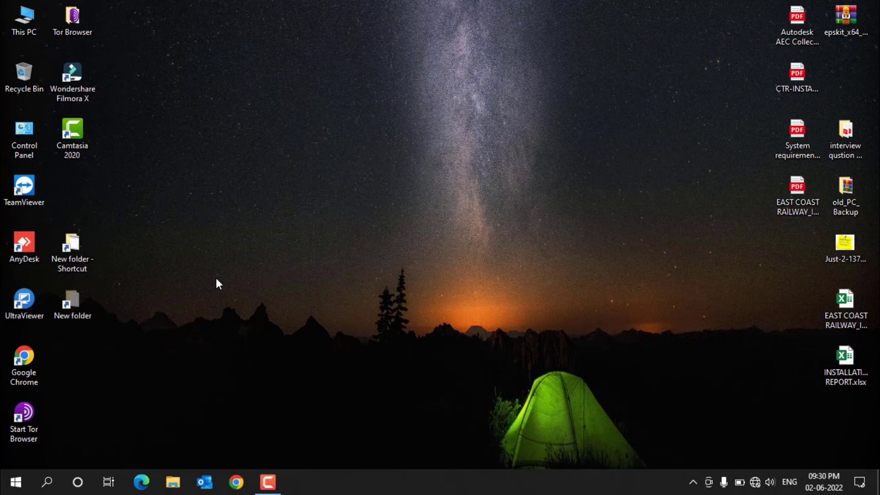
Open Control Panel with the Run command, search for "folder", check the hidden files and folders settings, and close both windows.
{"action": "key", "text": "super+r"}
{"action": "key", "text": "Escape"}
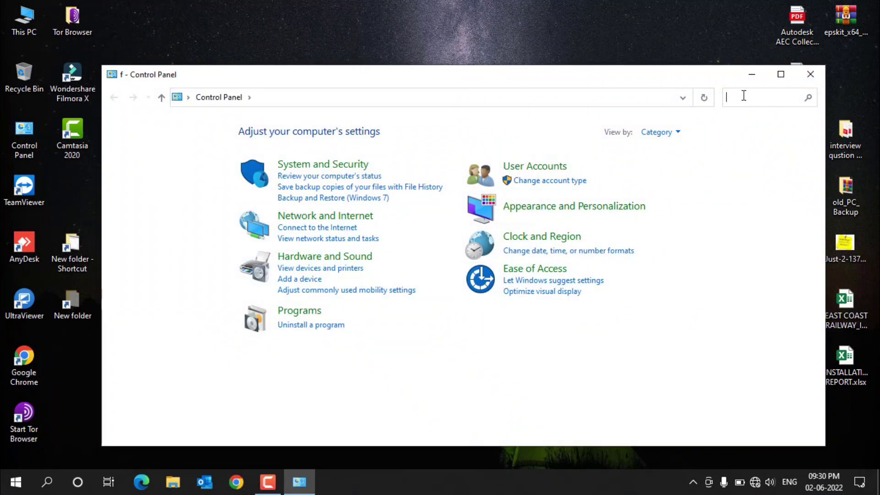
{"action": "type", "text": "folder"}
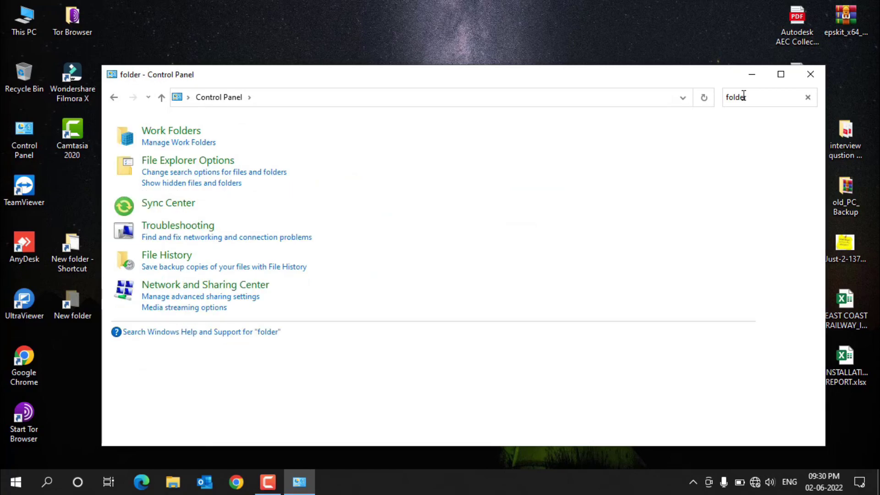
{"action": "left_click", "coordinate": [232, 183]}
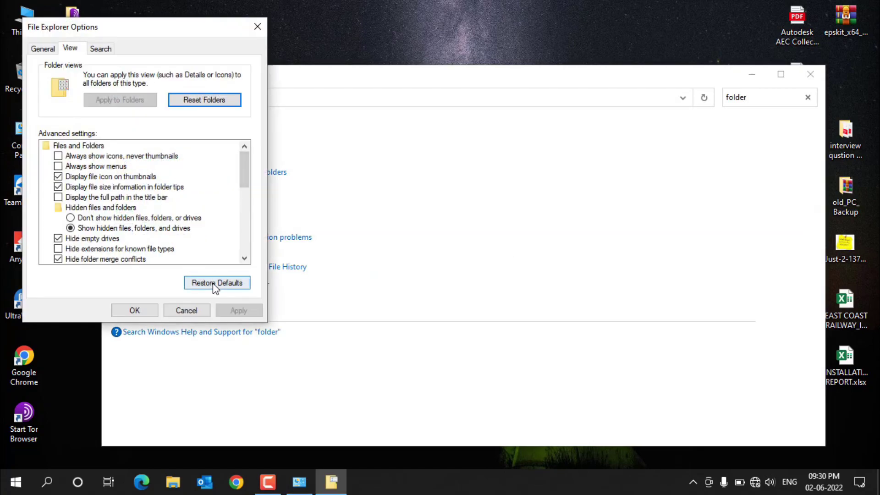
{"action": "left_click", "coordinate": [135, 310]}
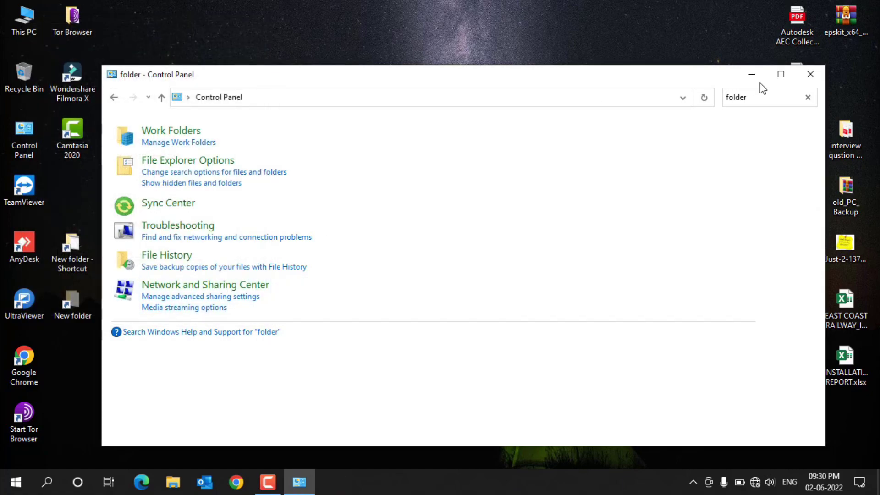
{"action": "left_click", "coordinate": [811, 77]}
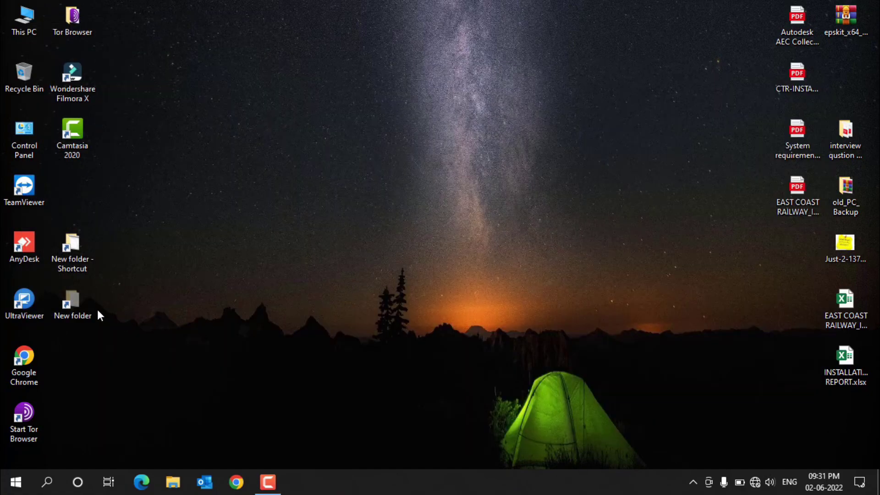
Move the hidden New folder shortcut to the upper middle of the desktop and refresh the desktop.
{"action": "left_click_drag", "start_coordinate": [72, 304], "coordinate": [321, 142]}
{"action": "right_click", "coordinate": [199, 88]}
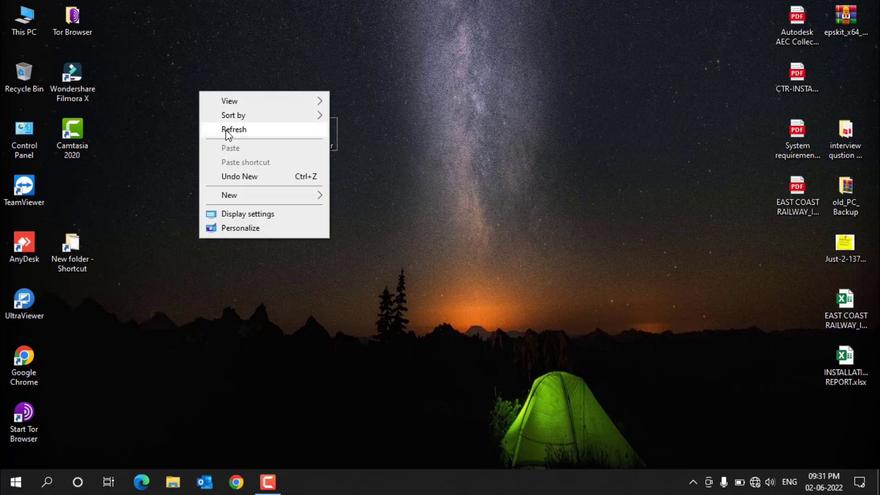
{"action": "left_click", "coordinate": [229, 129]}
{"action": "left_click_drag", "start_coordinate": [266, 90], "coordinate": [507, 102]}
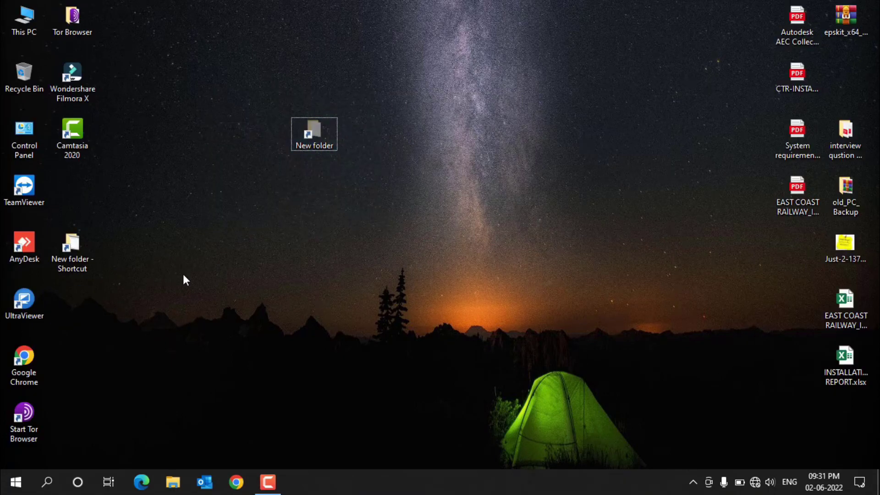
{"action": "left_click_drag", "start_coordinate": [314, 146], "coordinate": [454, 105]}
{"action": "right_click", "coordinate": [289, 54]}
{"action": "left_click", "coordinate": [334, 95]}
Clear the Hidden attribute in the New folder shortcut's properties, apply the change and refresh the desktop.
{"action": "left_click", "coordinate": [451, 79]}
{"action": "right_click", "coordinate": [450, 73]}
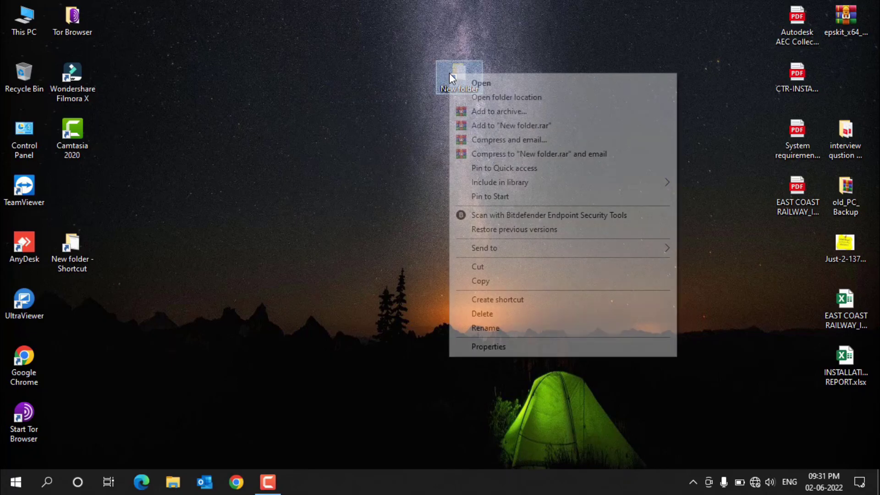
{"action": "left_click", "coordinate": [503, 348]}
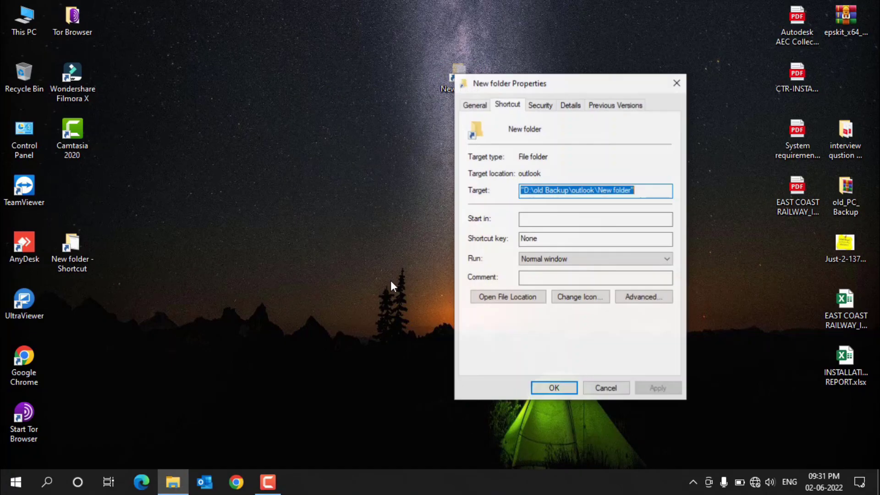
{"action": "left_click", "coordinate": [476, 105]}
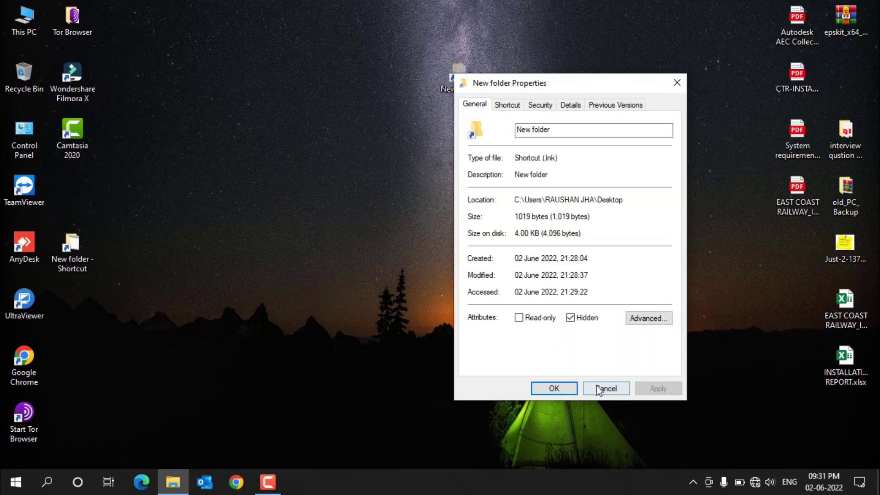
{"action": "left_click", "coordinate": [590, 322]}
{"action": "left_click", "coordinate": [663, 393]}
{"action": "left_click", "coordinate": [555, 389]}
{"action": "right_click", "coordinate": [293, 87]}
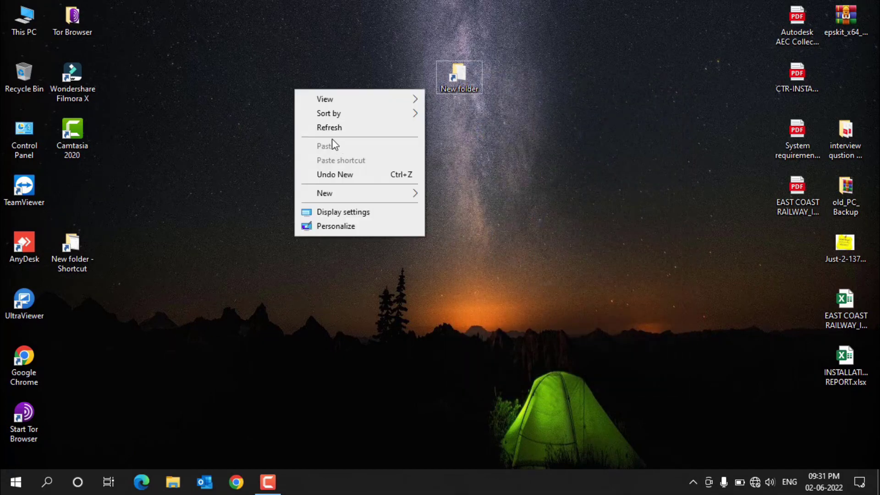
{"action": "left_click", "coordinate": [341, 129]}
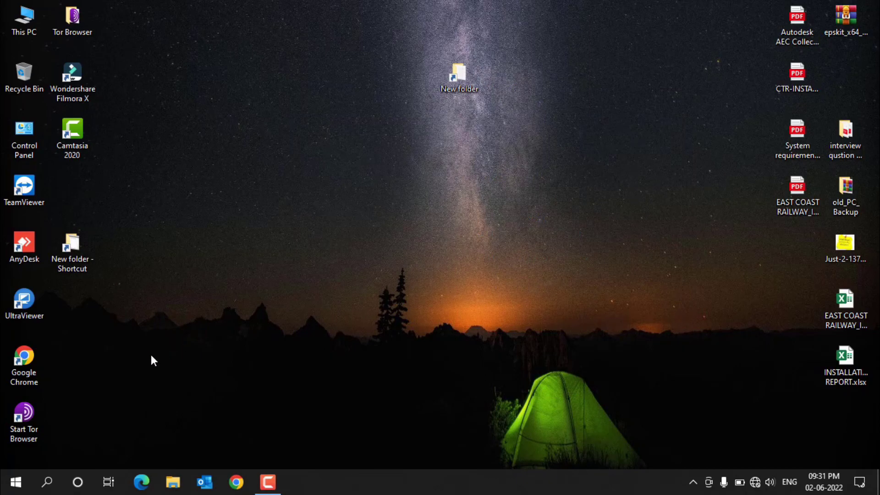
Reopen Control Panel, search for "folder" and open the settings for showing hidden files and folders.
{"action": "key", "text": "super+r"}
{"action": "key", "text": "Escape"}
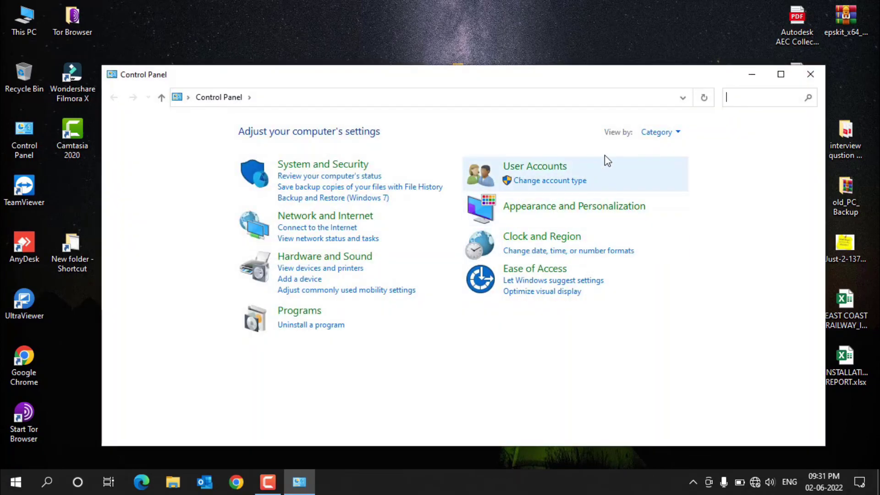
{"action": "left_click", "coordinate": [762, 93]}
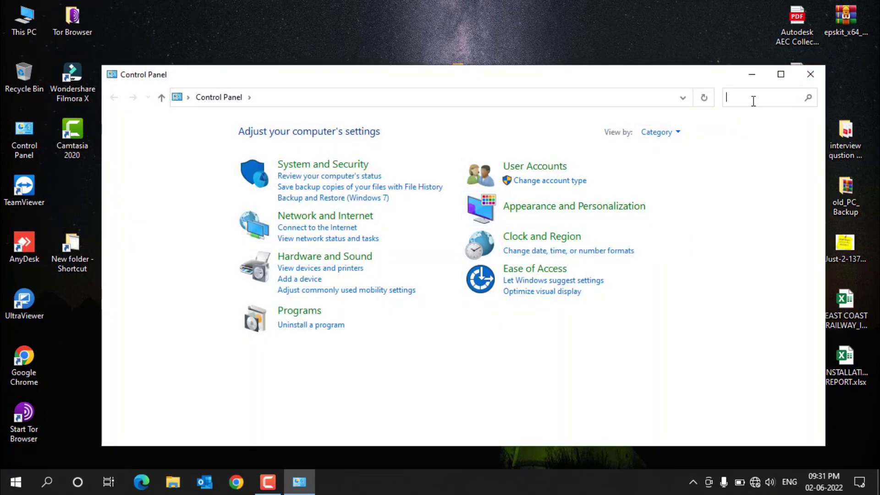
{"action": "type", "text": "folder"}
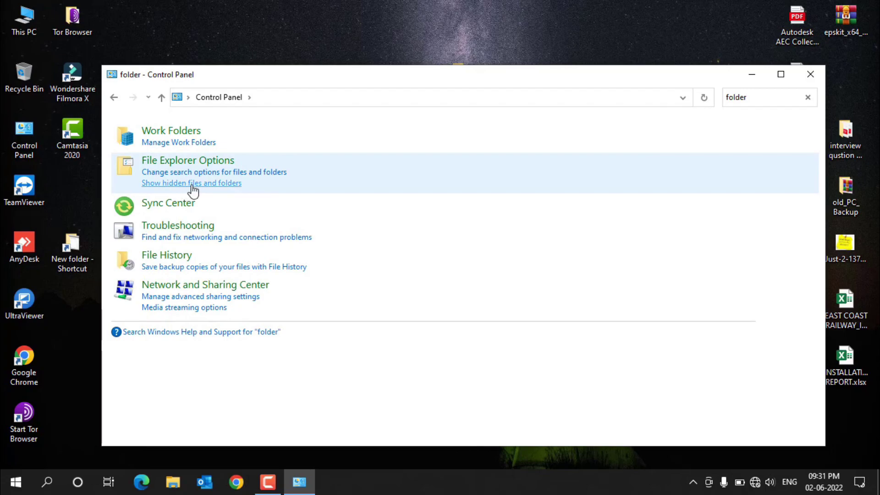
{"action": "left_click", "coordinate": [191, 183]}
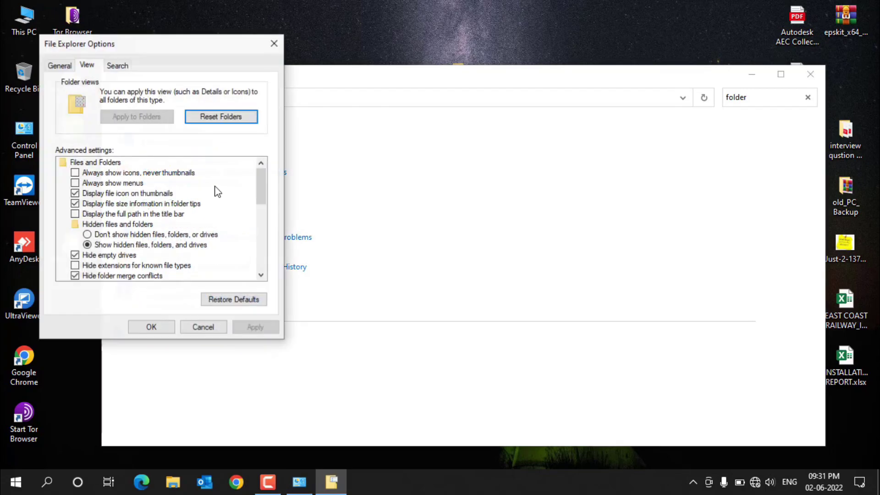
Choose not to show hidden files, folders, or drives, and restore the default advanced view settings.
{"action": "left_click", "coordinate": [139, 234]}
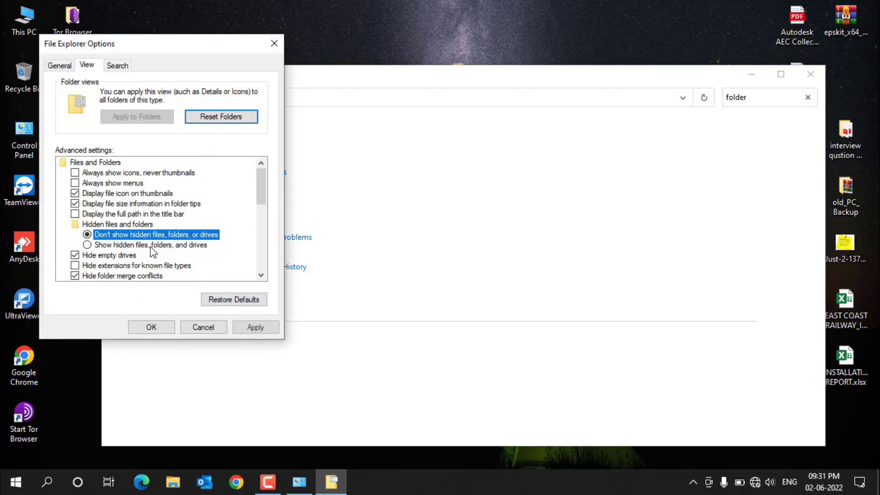
{"action": "left_click", "coordinate": [235, 305]}
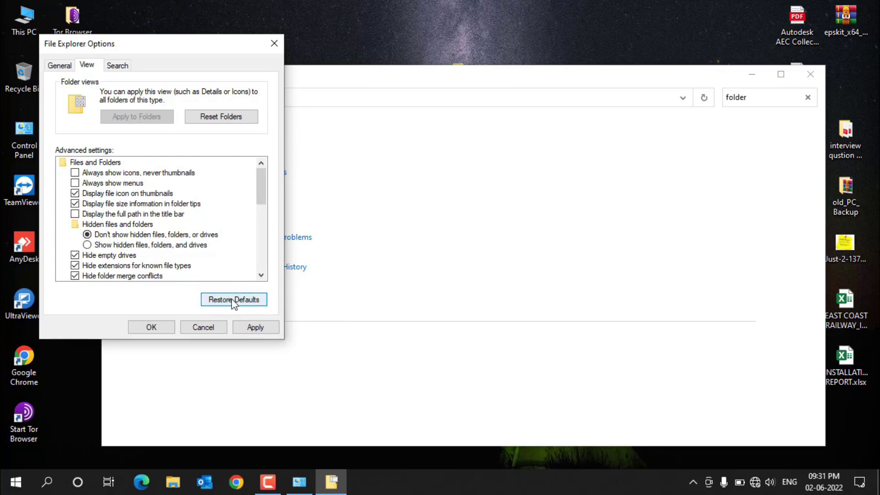
{"action": "scroll", "coordinate": [182, 216], "scroll_direction": "down", "scroll_amount": 5}
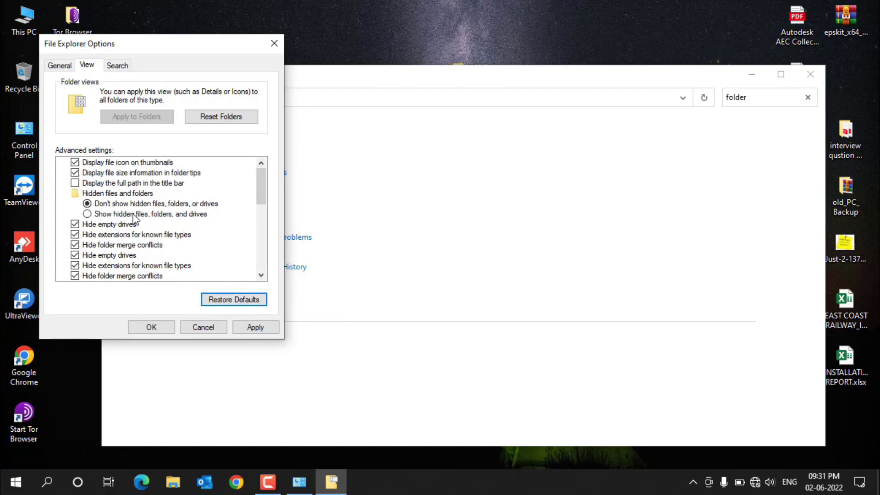
{"action": "left_click", "coordinate": [233, 300]}
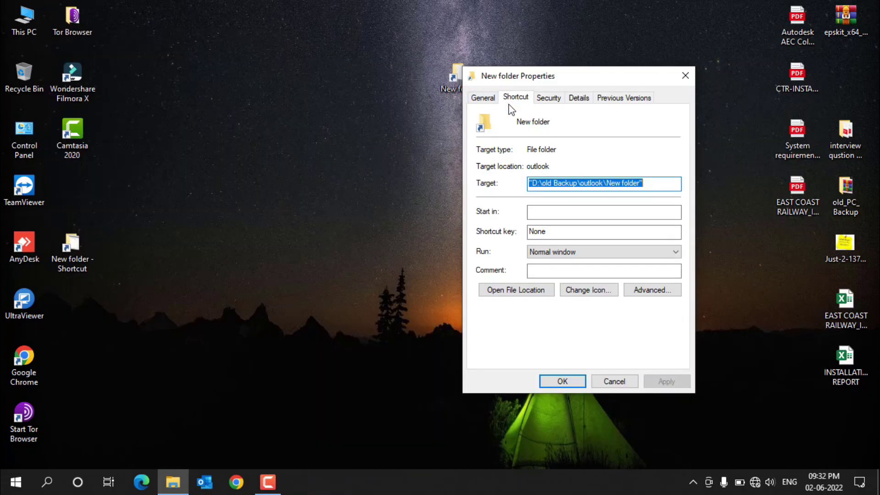
Open the permissions editor from the New folder shortcut's security properties and examine the permissions of each listed user and group.
{"action": "left_click", "coordinate": [550, 98]}
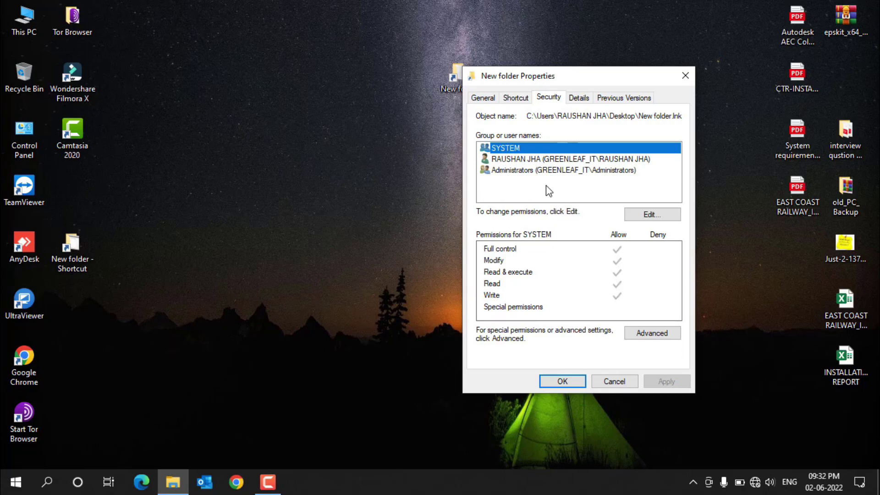
{"action": "left_click", "coordinate": [540, 200]}
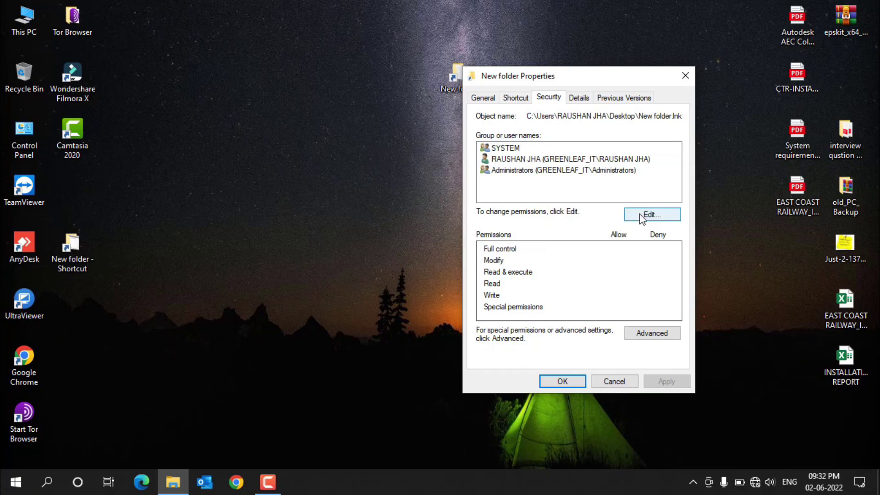
{"action": "left_click", "coordinate": [651, 216]}
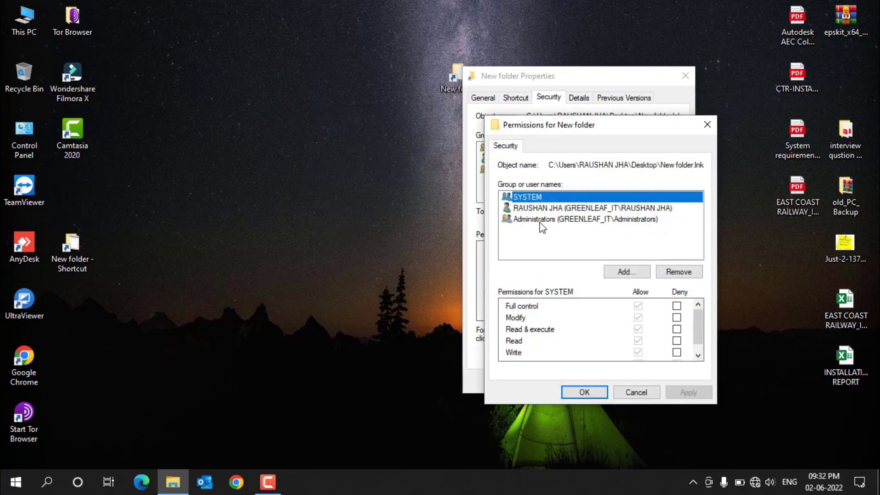
{"action": "left_click", "coordinate": [565, 209]}
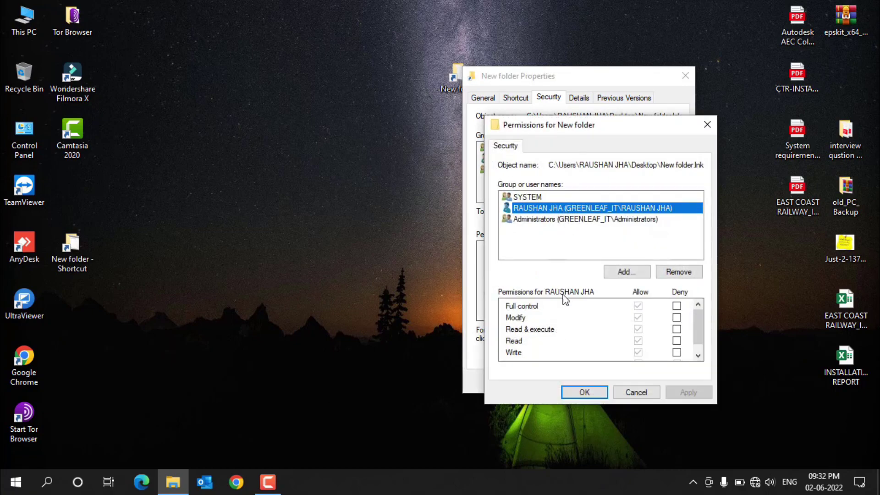
{"action": "left_click", "coordinate": [554, 219]}
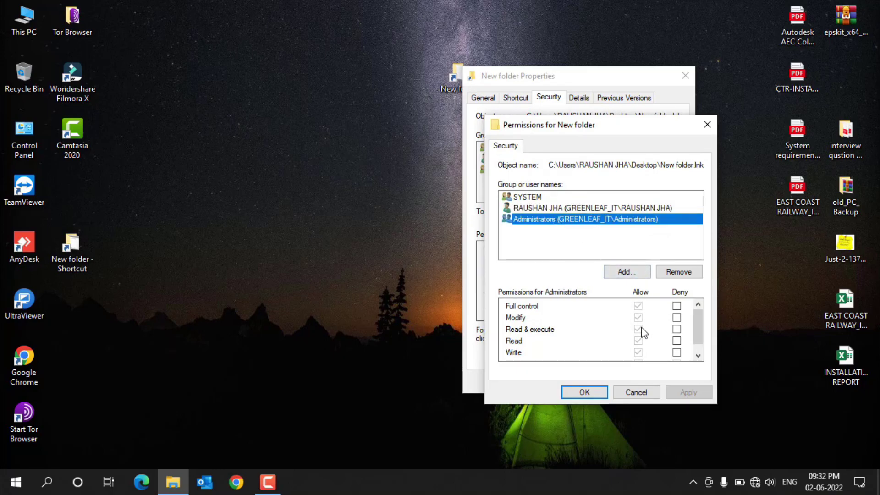
Try denying the Administrators group full control of the New folder shortcut, and close the permissions without applying.
{"action": "left_click", "coordinate": [559, 209]}
{"action": "left_click", "coordinate": [568, 221]}
{"action": "left_click", "coordinate": [677, 306]}
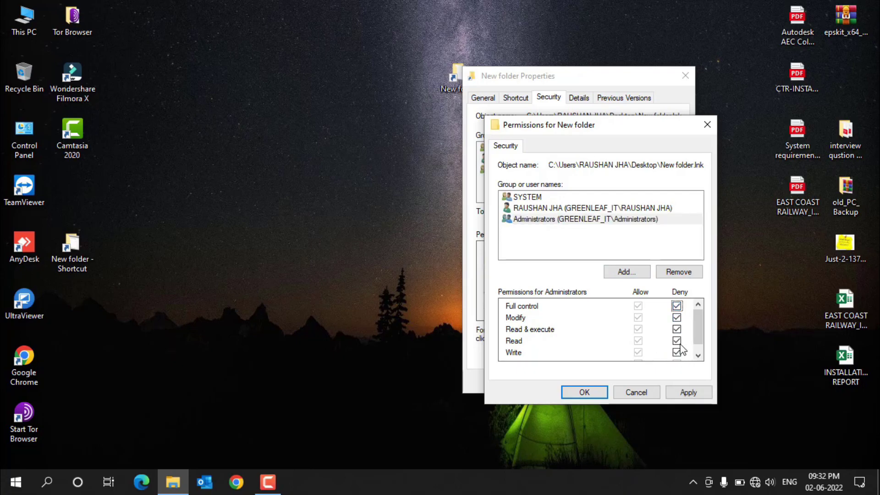
{"action": "left_click", "coordinate": [707, 124]}
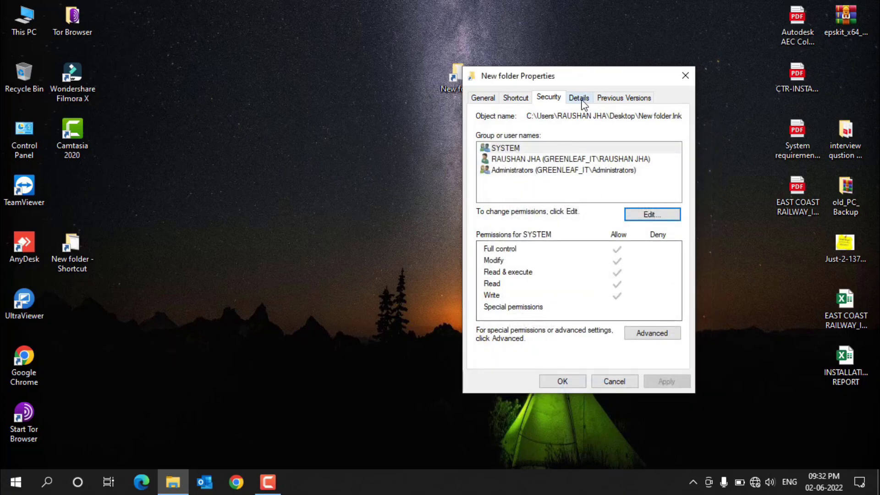
Examine the permission, share and auditing pages of the New folder shortcut's advanced security settings, and cancel out of them.
{"action": "left_click", "coordinate": [655, 334]}
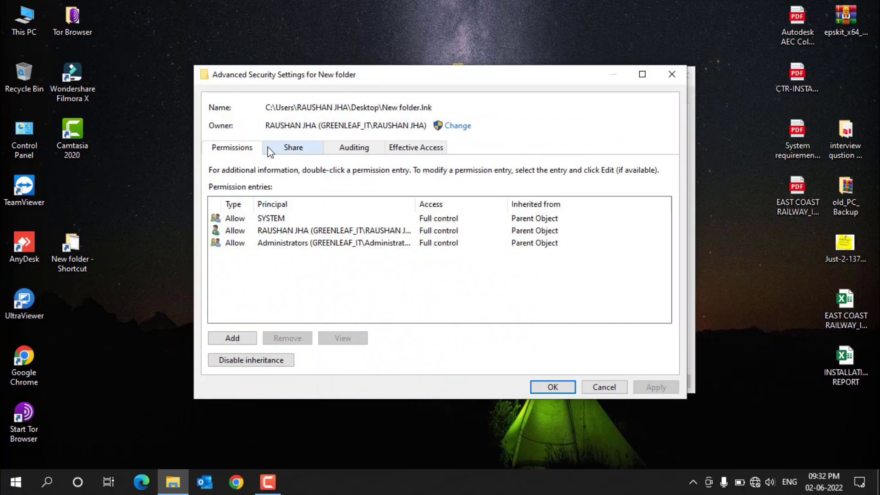
{"action": "left_click", "coordinate": [294, 148]}
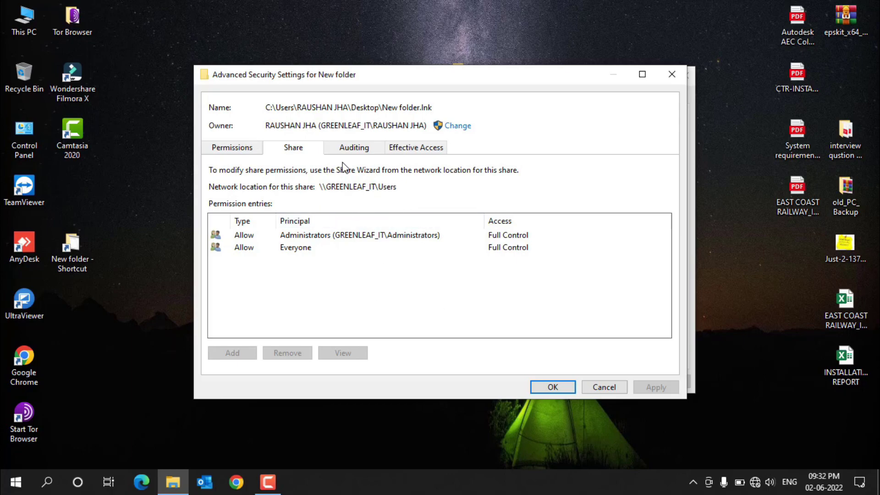
{"action": "left_click", "coordinate": [364, 151]}
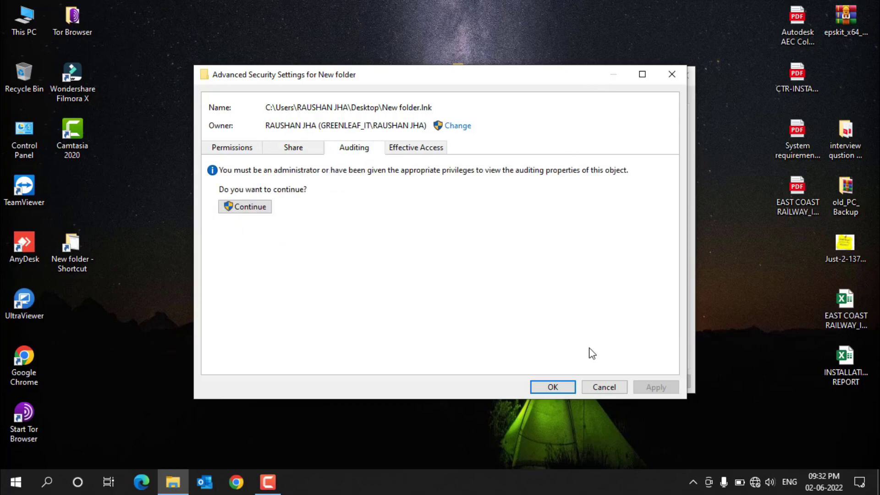
{"action": "left_click", "coordinate": [594, 388]}
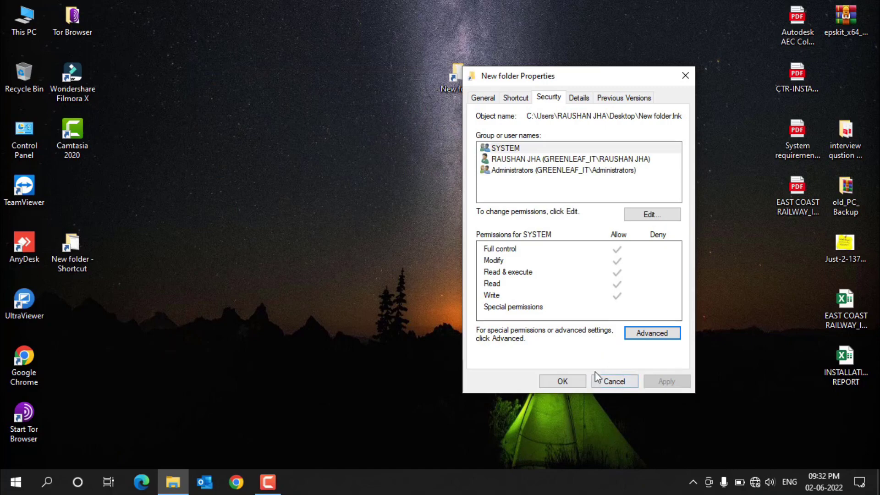
Review the New folder shortcut's file details and previous versions, and close its properties without changes.
{"action": "left_click", "coordinate": [585, 100]}
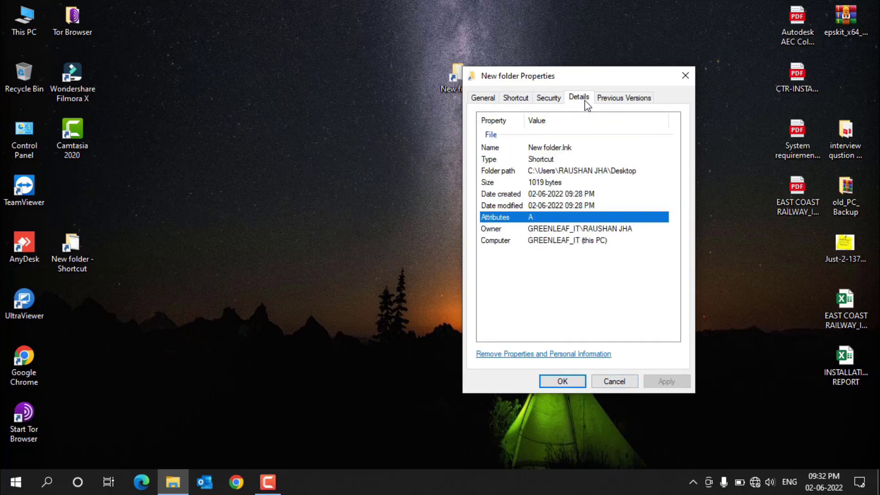
{"action": "left_click", "coordinate": [526, 298]}
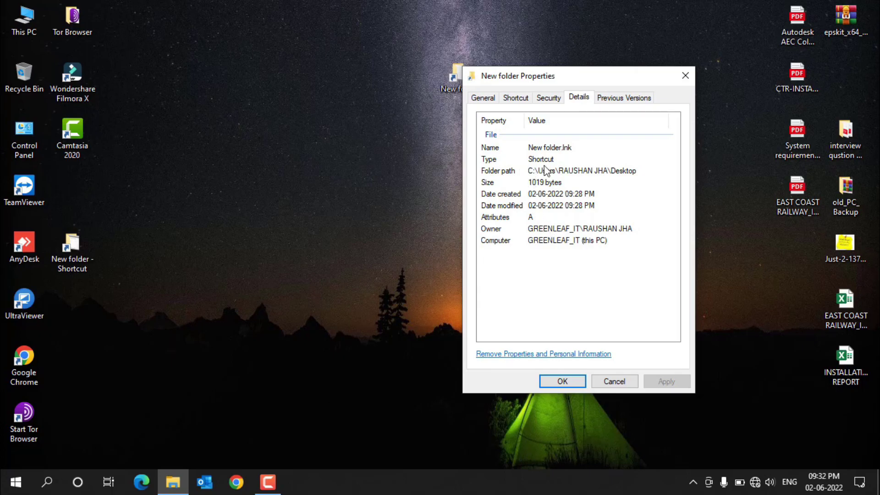
{"action": "left_click", "coordinate": [626, 97]}
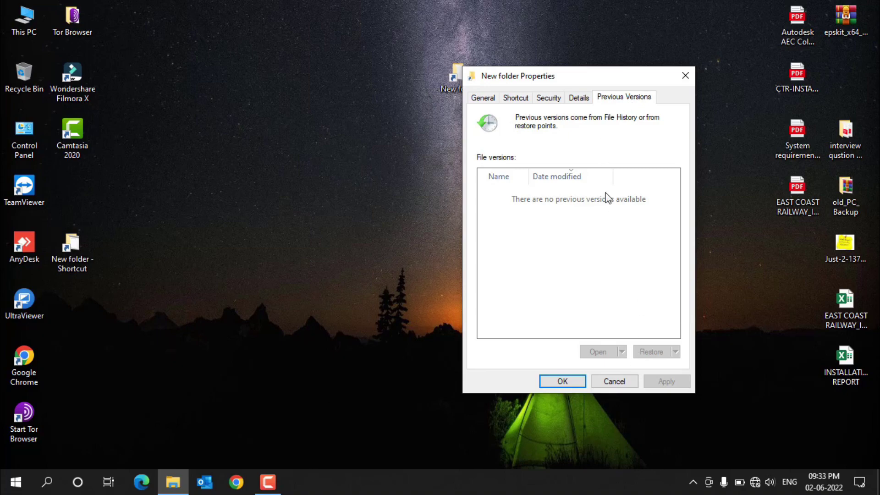
{"action": "left_click", "coordinate": [573, 100]}
{"action": "left_click", "coordinate": [544, 101]}
{"action": "left_click", "coordinate": [614, 382]}
{"action": "right_click", "coordinate": [280, 89]}
{"action": "left_click", "coordinate": [304, 127]}
{"action": "right_click", "coordinate": [266, 73]}
{"action": "left_click", "coordinate": [294, 111]}
{"action": "right_click", "coordinate": [268, 61]}
{"action": "left_click", "coordinate": [304, 100]}
{"action": "right_click", "coordinate": [343, 105]}
{"action": "left_click", "coordinate": [379, 143]}
{"action": "right_click", "coordinate": [299, 97]}
{"action": "left_click", "coordinate": [322, 136]}
{"action": "right_click", "coordinate": [290, 105]}
{"action": "left_click", "coordinate": [312, 146]}
{"action": "right_click", "coordinate": [264, 93]}
{"action": "left_click", "coordinate": [287, 130]}
{"action": "right_click", "coordinate": [216, 82]}
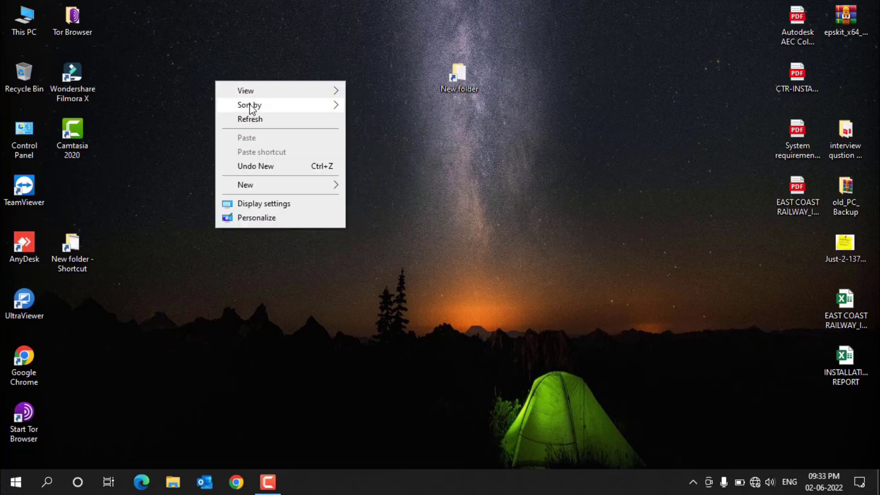
Move the New folder - Shortcut icon to the middle of the desktop, just below the New folder shortcut.
{"action": "left_click", "coordinate": [250, 120]}
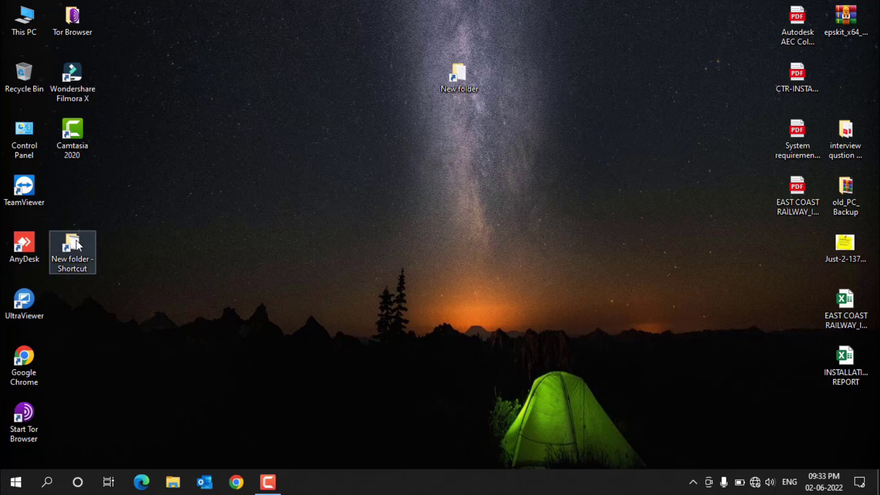
{"action": "left_click_drag", "start_coordinate": [75, 245], "coordinate": [407, 147]}
{"action": "left_click_drag", "start_coordinate": [372, 2], "coordinate": [526, 236]}
{"action": "left_click", "coordinate": [442, 295]}
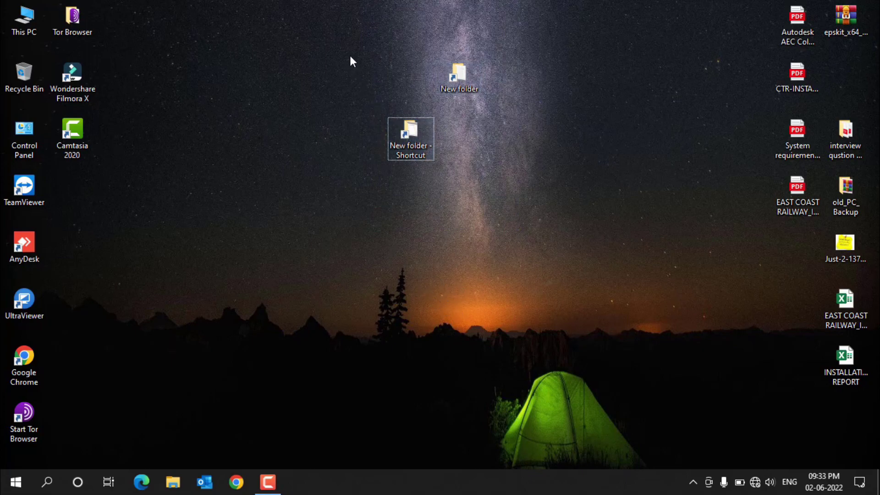
{"action": "left_click_drag", "start_coordinate": [355, 25], "coordinate": [627, 260]}
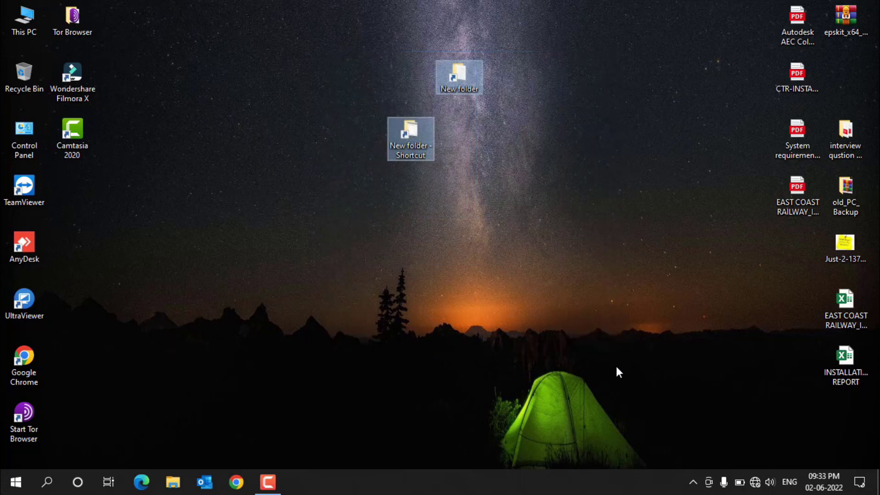
{"action": "left_click", "coordinate": [473, 315]}
{"action": "right_click", "coordinate": [520, 167]}
{"action": "left_click", "coordinate": [286, 131]}
{"action": "left_click_drag", "start_coordinate": [354, 39], "coordinate": [514, 234]}
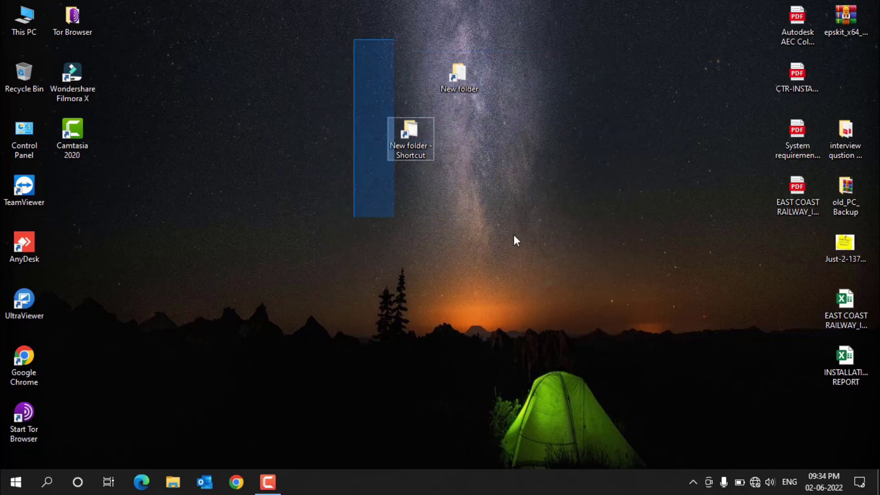
{"action": "left_click", "coordinate": [333, 68]}
{"action": "left_click_drag", "start_coordinate": [338, 13], "coordinate": [580, 252]}
{"action": "left_click", "coordinate": [545, 146]}
{"action": "right_click", "coordinate": [544, 146]}
{"action": "left_click", "coordinate": [566, 179]}
{"action": "right_click", "coordinate": [266, 75]}
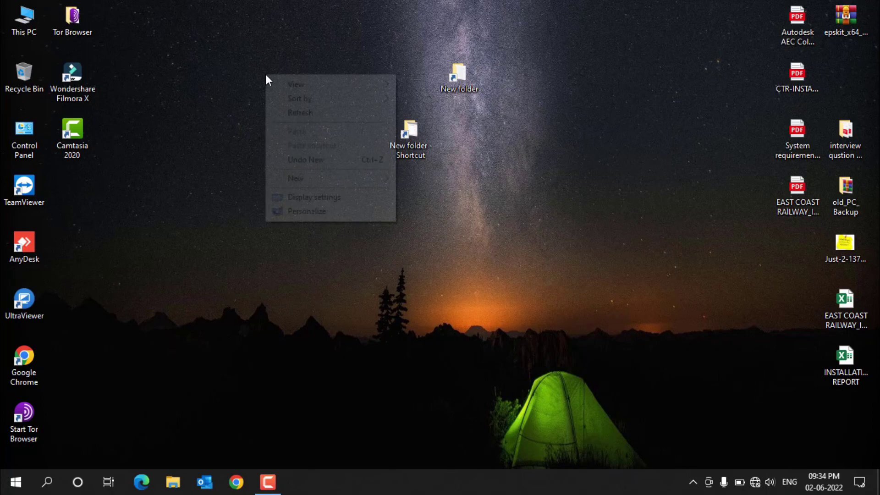
{"action": "left_click", "coordinate": [300, 114]}
{"action": "right_click", "coordinate": [518, 174]}
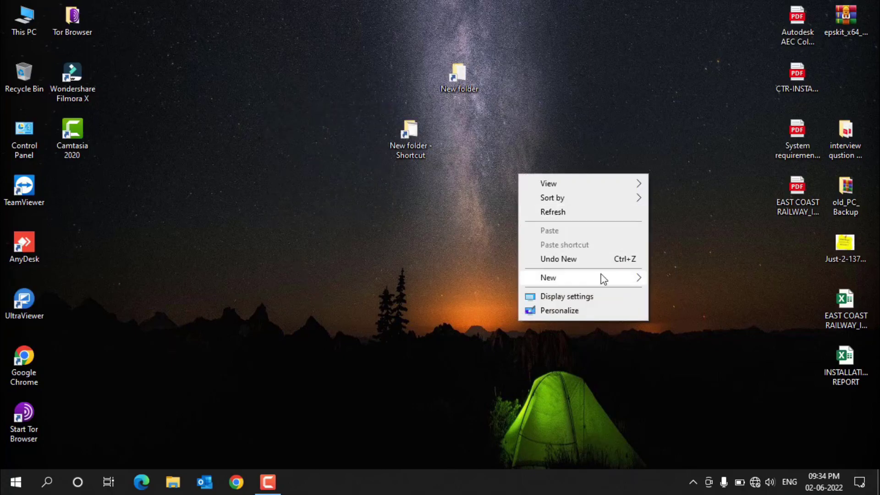
{"action": "left_click", "coordinate": [555, 212]}
{"action": "right_click", "coordinate": [505, 133]}
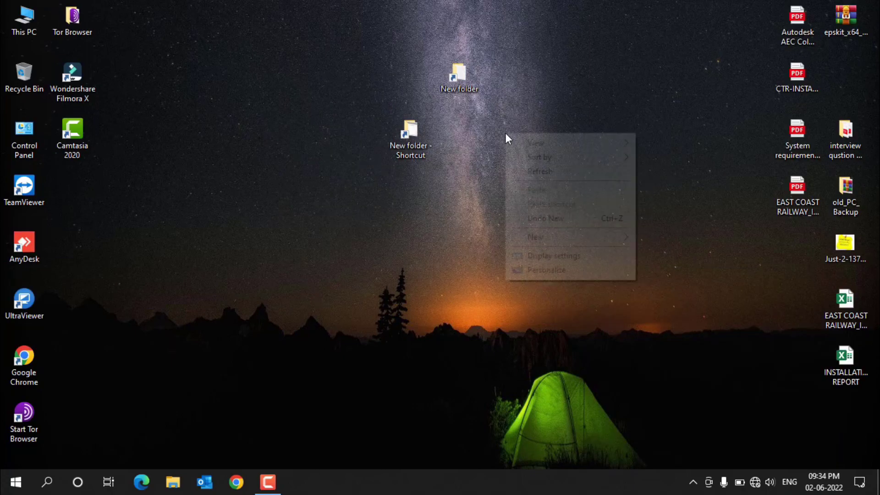
{"action": "left_click", "coordinate": [536, 173]}
{"action": "right_click", "coordinate": [506, 101]}
{"action": "left_click", "coordinate": [532, 141]}
{"action": "right_click", "coordinate": [521, 120]}
{"action": "left_click", "coordinate": [551, 154]}
{"action": "right_click", "coordinate": [484, 95]}
{"action": "left_click", "coordinate": [518, 134]}
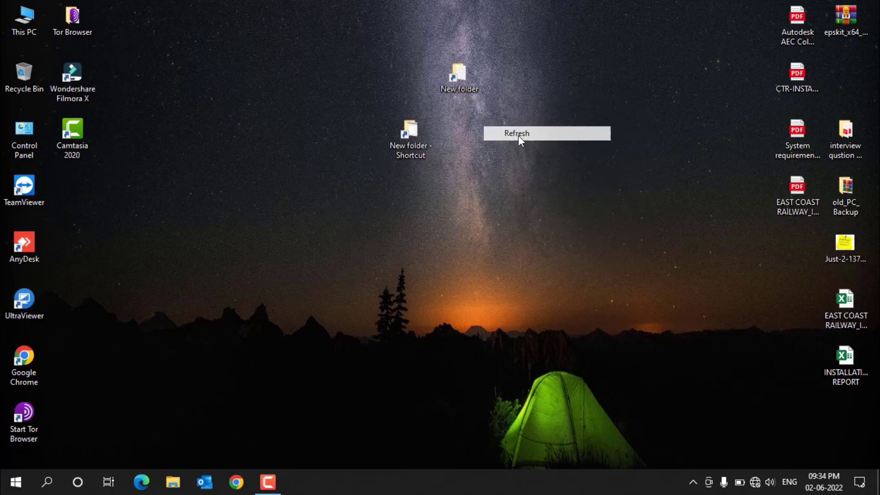
{"action": "right_click", "coordinate": [510, 98]}
{"action": "left_click", "coordinate": [529, 134]}
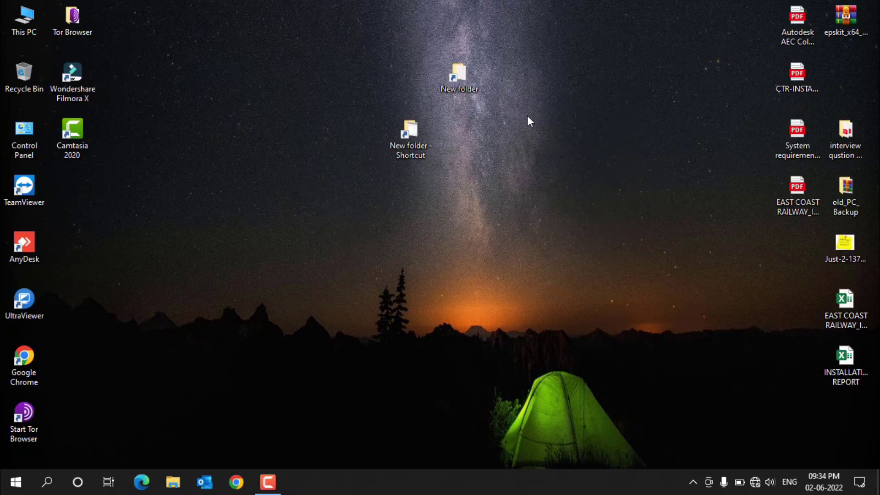
Create a new folder on the empty area of the desktop beside the two shortcuts.
{"action": "right_click", "coordinate": [528, 117]}
{"action": "mouse_move", "coordinate": [592, 219]}
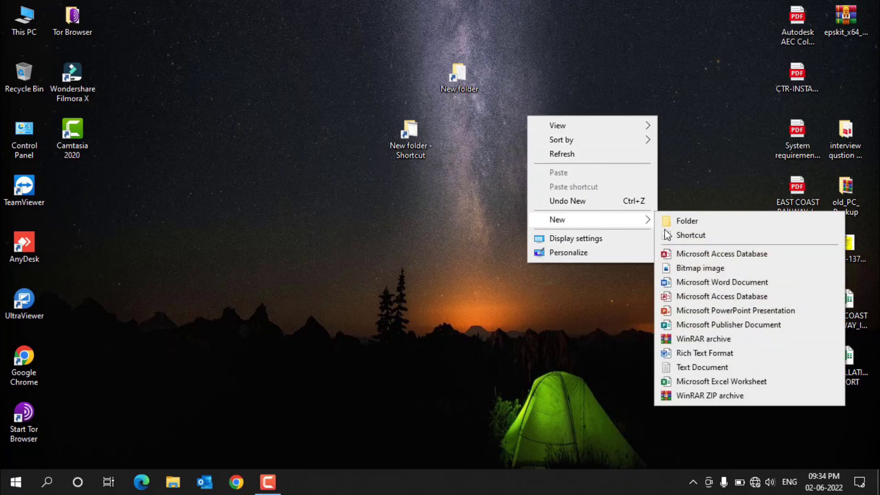
{"action": "left_click", "coordinate": [694, 224]}
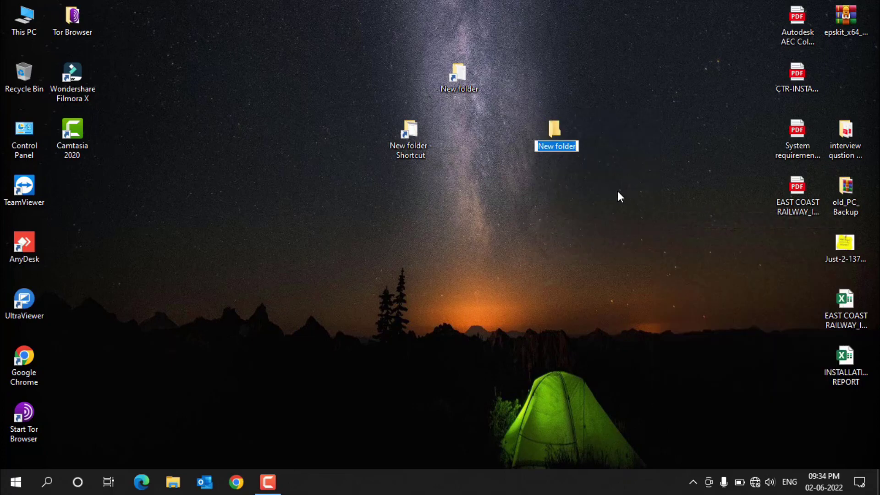
{"action": "key", "text": "BackSpace"}
{"action": "type", "text": "1"}
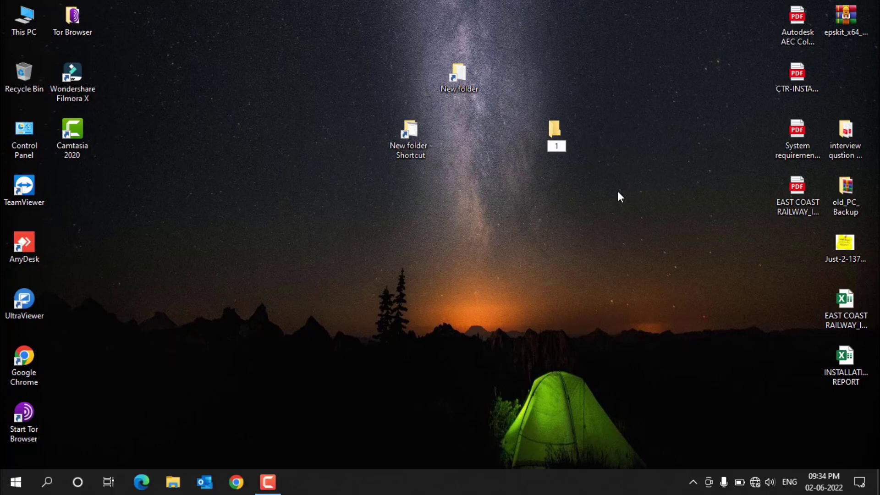
{"action": "type", "text": "."}
{"action": "key", "text": "BackSpace"}
{"action": "key", "text": "BackSpace"}
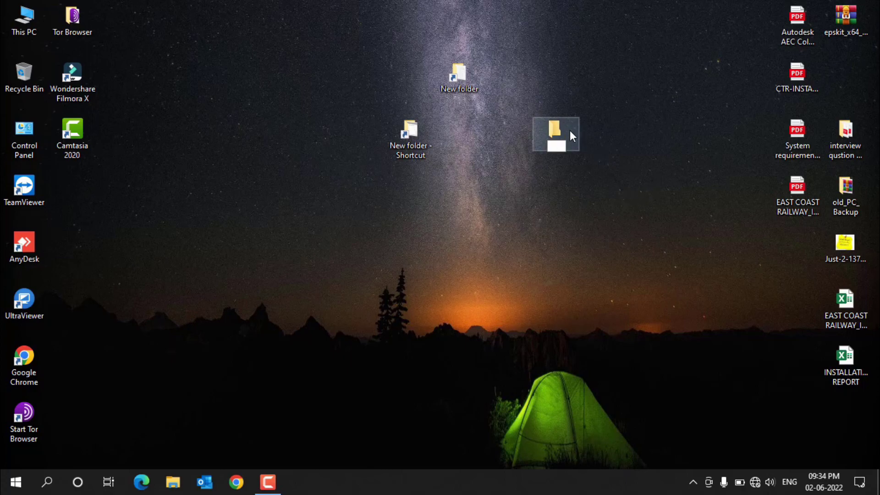
{"action": "left_click", "coordinate": [473, 132]}
{"action": "right_click", "coordinate": [473, 131]}
{"action": "left_click", "coordinate": [491, 168]}
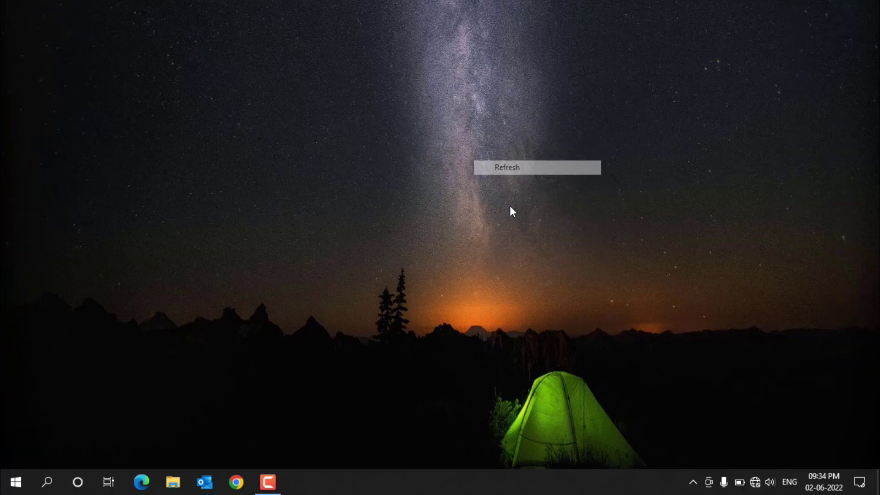
Open the properties of the new desktop folder and review its general, sharing, security, previous versions and customization settings.
{"action": "right_click", "coordinate": [551, 137]}
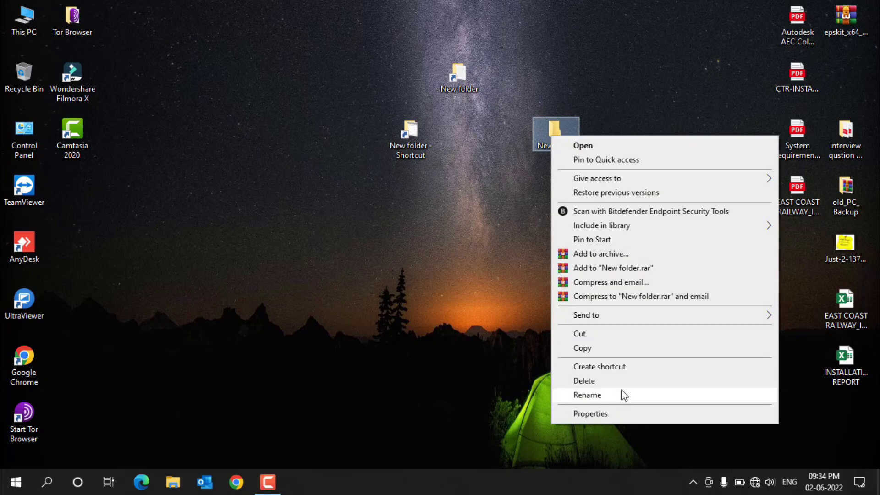
{"action": "left_click", "coordinate": [607, 415]}
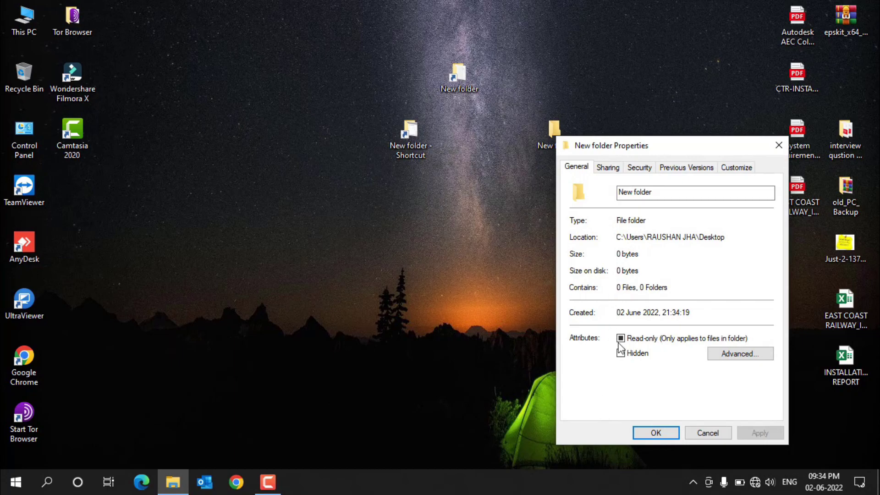
{"action": "left_click", "coordinate": [608, 168]}
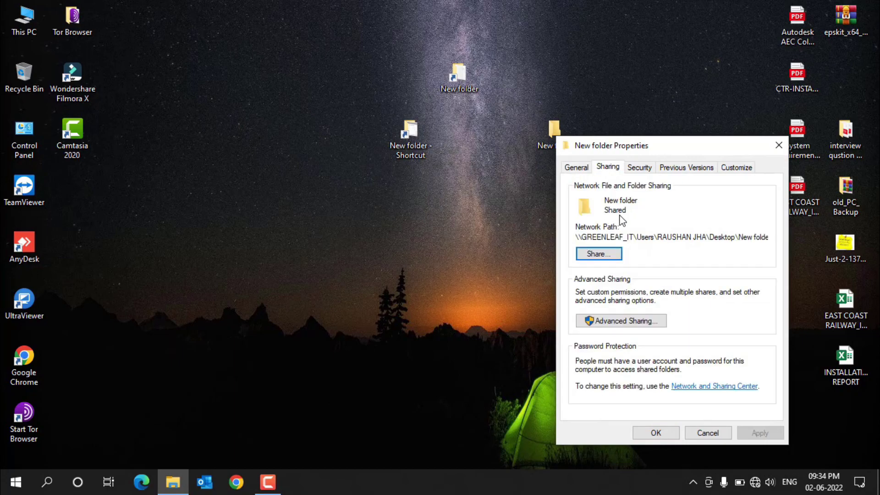
{"action": "left_click", "coordinate": [641, 168]}
{"action": "left_click", "coordinate": [685, 168]}
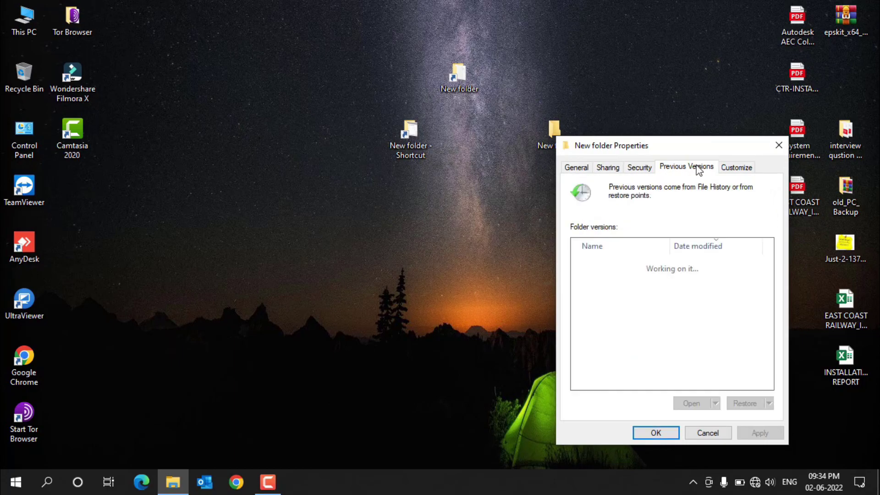
{"action": "left_click", "coordinate": [746, 167]}
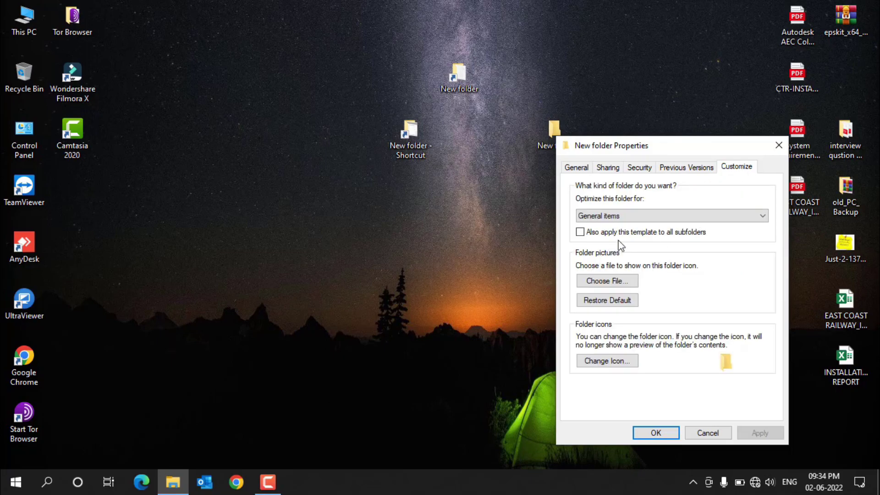
Try the Pictures and Videos templates for the new folder, and leave it optimized for Documents.
{"action": "left_click", "coordinate": [678, 215]}
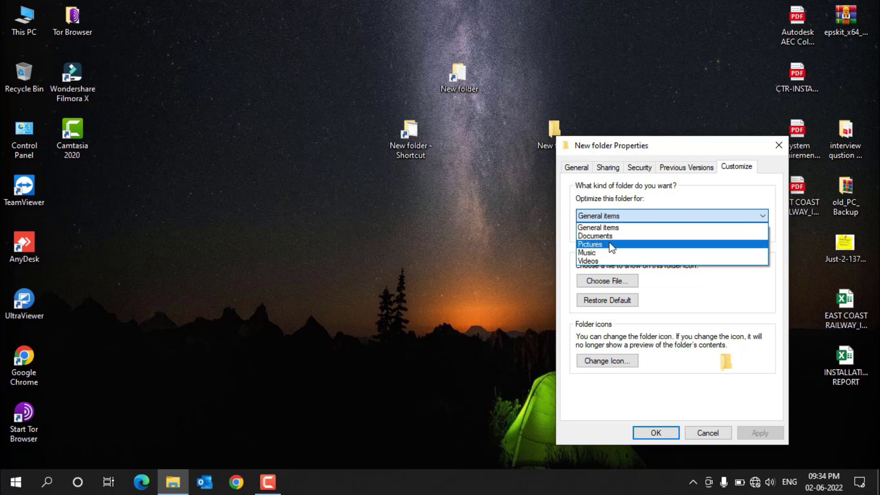
{"action": "left_click", "coordinate": [621, 235]}
{"action": "left_click", "coordinate": [672, 218]}
{"action": "left_click", "coordinate": [616, 247]}
{"action": "left_click", "coordinate": [684, 216]}
{"action": "left_click", "coordinate": [600, 266]}
{"action": "scroll", "coordinate": [692, 216], "scroll_direction": "down", "scroll_amount": 2}
{"action": "left_click", "coordinate": [685, 217]}
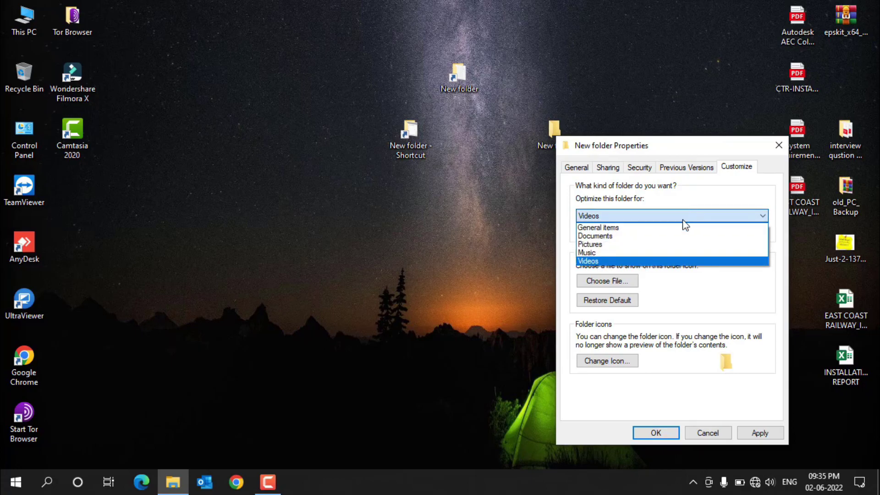
{"action": "left_click", "coordinate": [644, 236]}
Browse for a folder picture, cancel without choosing a file, and restore the folder's default picture.
{"action": "left_click", "coordinate": [607, 281]}
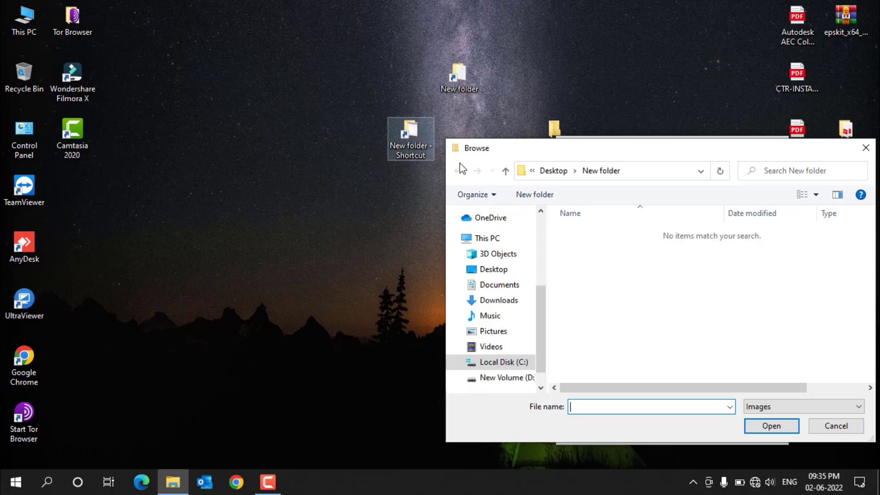
{"action": "left_click", "coordinate": [830, 429]}
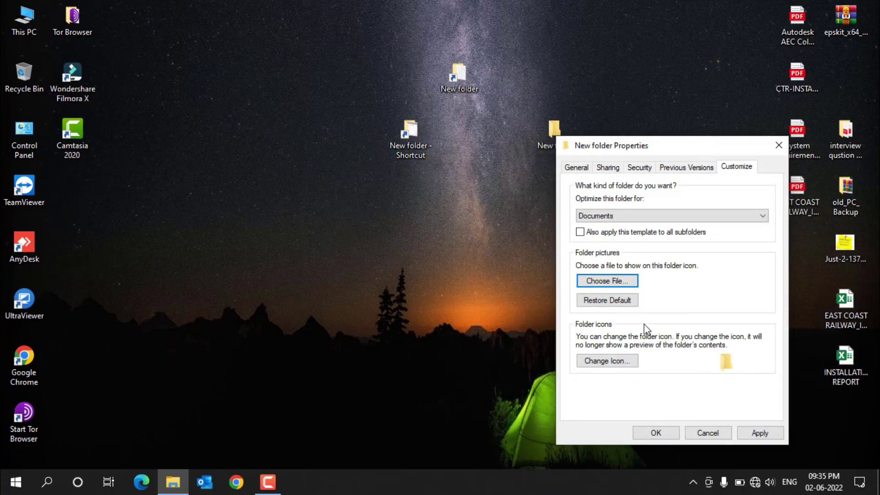
{"action": "left_click", "coordinate": [617, 304]}
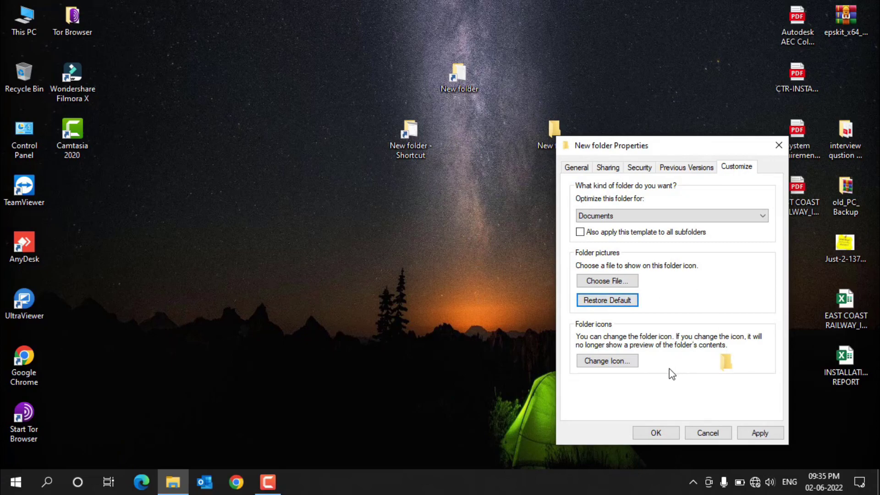
Change the new folder's icon to a blank one from SHELL32.dll, apply and close the properties, and refresh the desktop.
{"action": "left_click", "coordinate": [602, 362]}
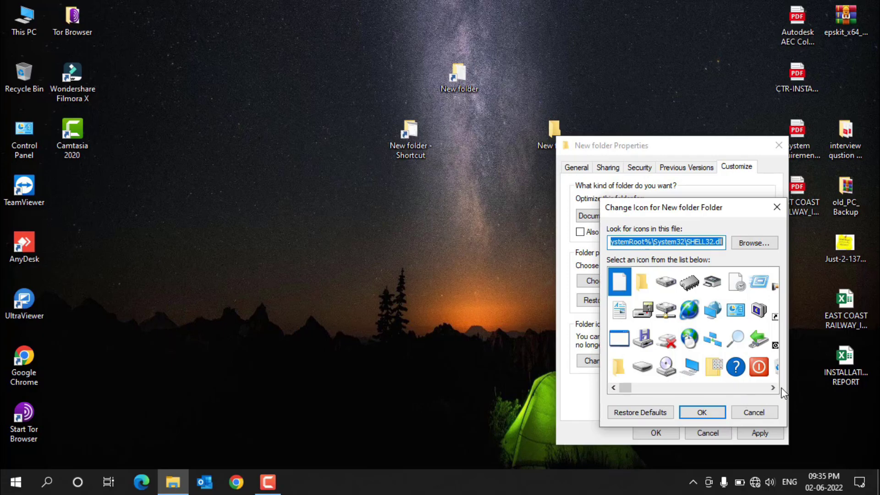
{"action": "left_click_drag", "start_coordinate": [773, 389], "coordinate": [773, 388]}
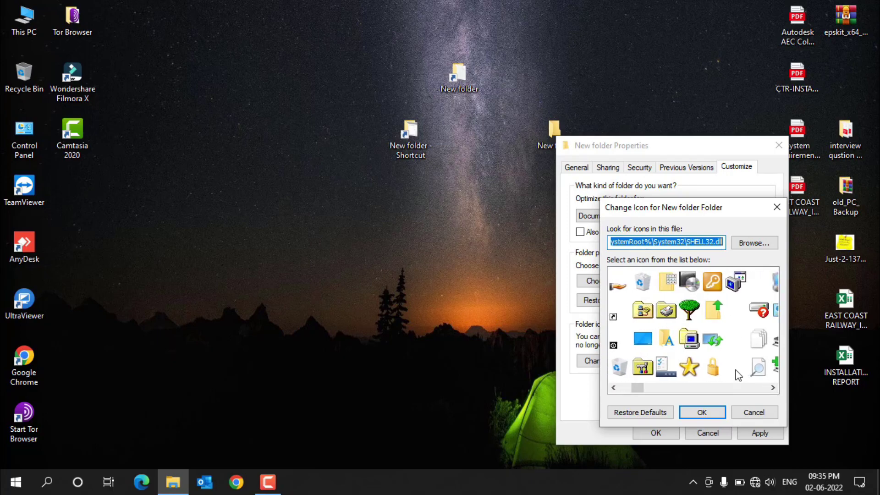
{"action": "left_click", "coordinate": [735, 346]}
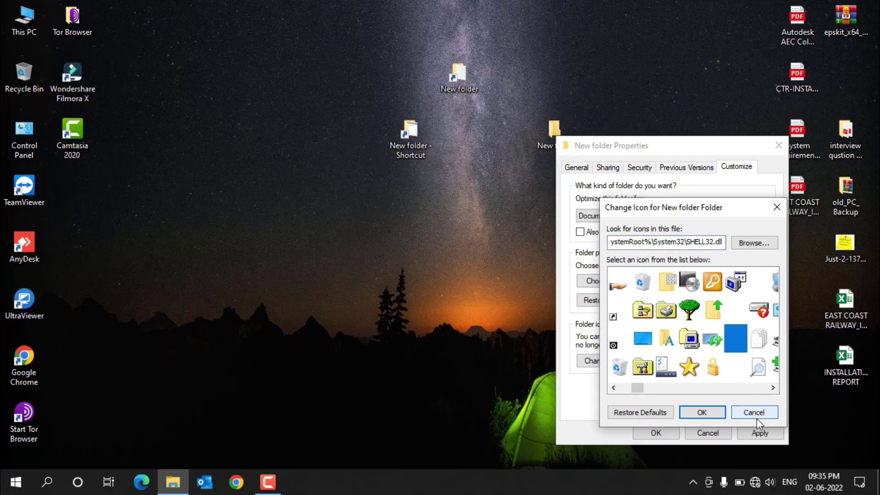
{"action": "left_click", "coordinate": [718, 416]}
{"action": "left_click", "coordinate": [764, 435]}
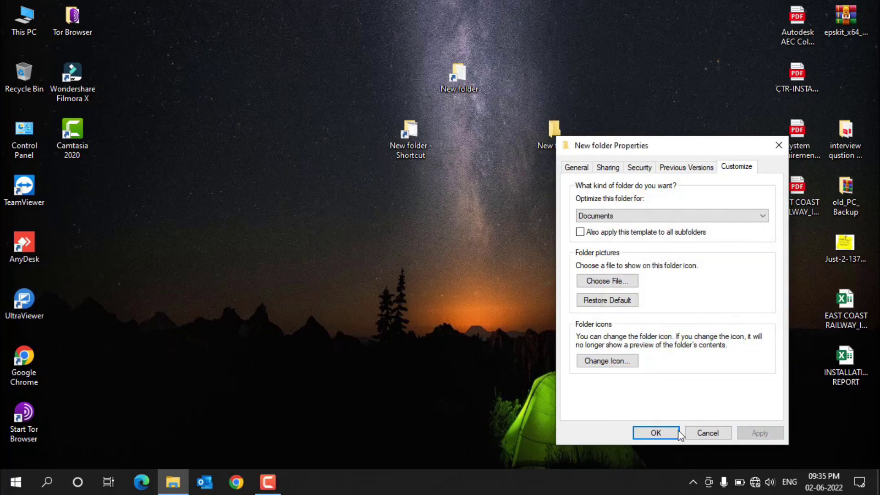
{"action": "left_click", "coordinate": [656, 433]}
{"action": "right_click", "coordinate": [478, 213]}
{"action": "left_click", "coordinate": [507, 254]}
Rename the blank-icon folder to 1 and refresh the desktop.
{"action": "right_click", "coordinate": [542, 144]}
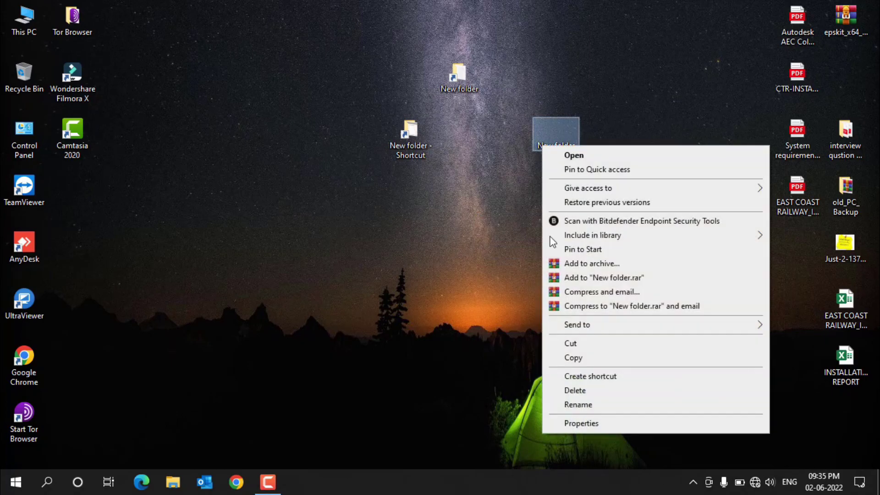
{"action": "left_click", "coordinate": [579, 407]}
{"action": "key", "text": "BackSpace"}
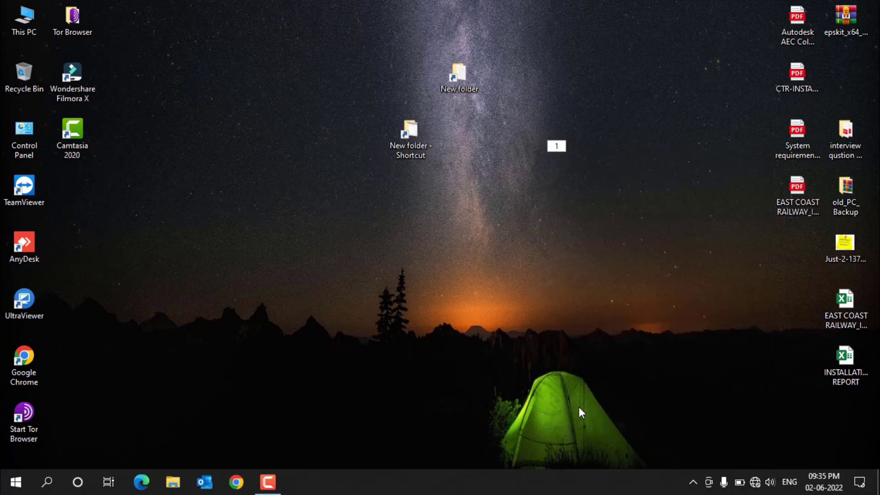
{"action": "key", "text": "Return"}
{"action": "right_click", "coordinate": [530, 181]}
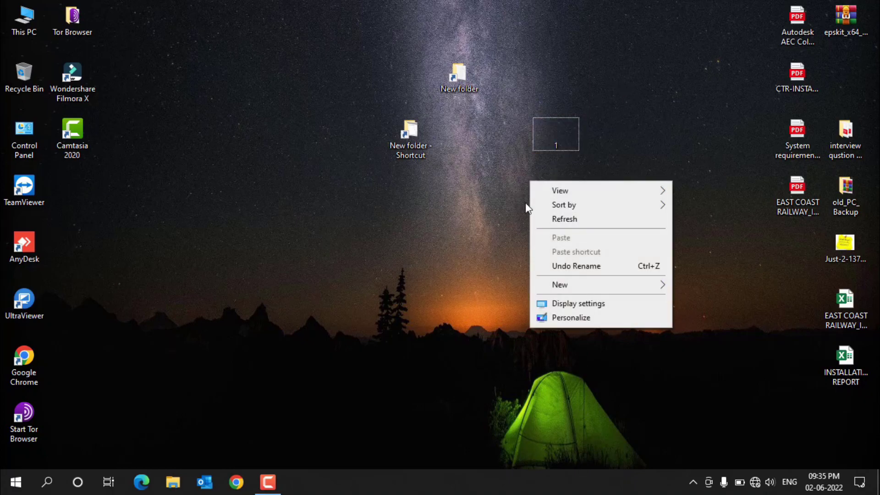
{"action": "left_click", "coordinate": [551, 220]}
{"action": "right_click", "coordinate": [478, 168]}
{"action": "left_click", "coordinate": [494, 203]}
Select and deselect folder 1 repeatedly to check its invisible icon, refreshing the desktop in between.
{"action": "left_click_drag", "start_coordinate": [517, 102], "coordinate": [661, 289]}
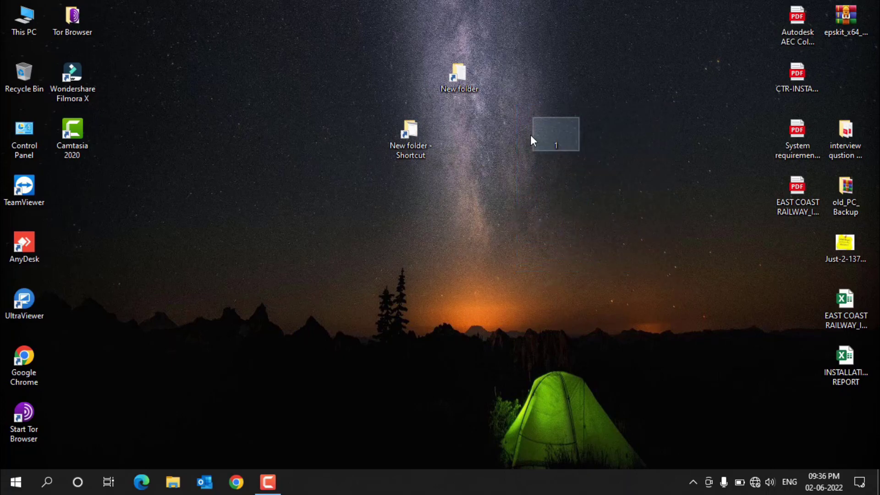
{"action": "left_click_drag", "start_coordinate": [504, 35], "coordinate": [707, 337]}
{"action": "left_click", "coordinate": [539, 257]}
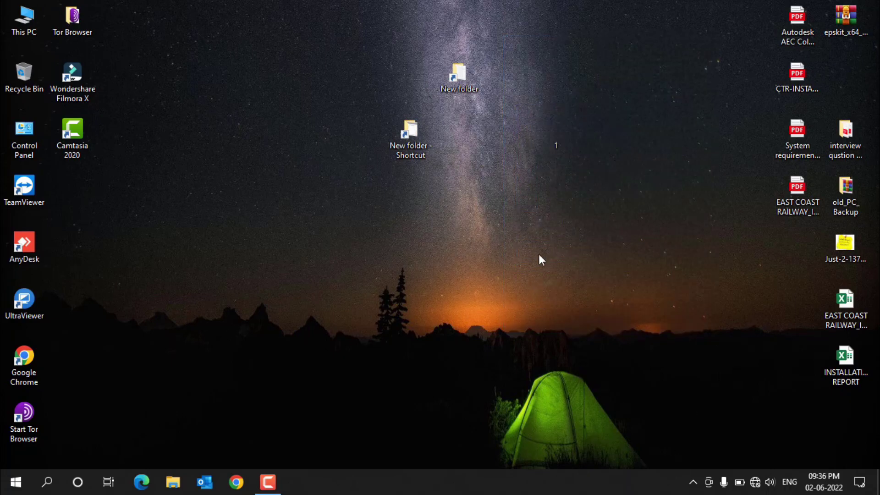
{"action": "left_click_drag", "start_coordinate": [502, 85], "coordinate": [658, 270]}
{"action": "right_click", "coordinate": [513, 247]}
{"action": "left_click", "coordinate": [550, 281]}
{"action": "left_click_drag", "start_coordinate": [531, 78], "coordinate": [541, 186]}
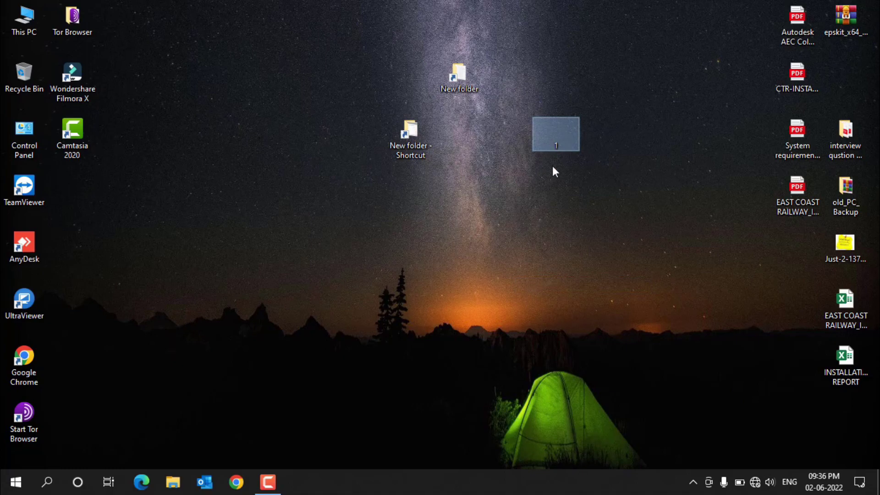
{"action": "right_click", "coordinate": [493, 224]}
{"action": "left_click", "coordinate": [521, 263]}
{"action": "right_click", "coordinate": [483, 191]}
{"action": "left_click", "coordinate": [504, 232]}
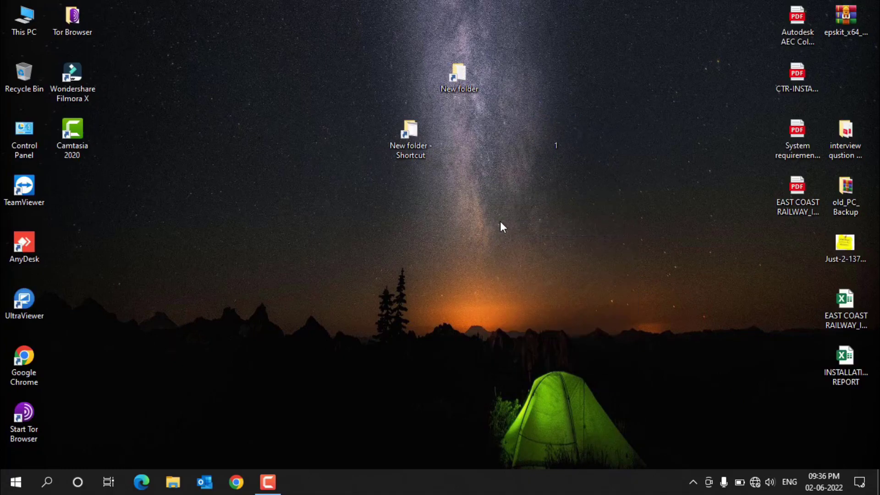
Try to rename the blank-icon folder 1 to an empty name, refreshing the desktop before and after.
{"action": "right_click", "coordinate": [458, 200]}
{"action": "left_click", "coordinate": [482, 238]}
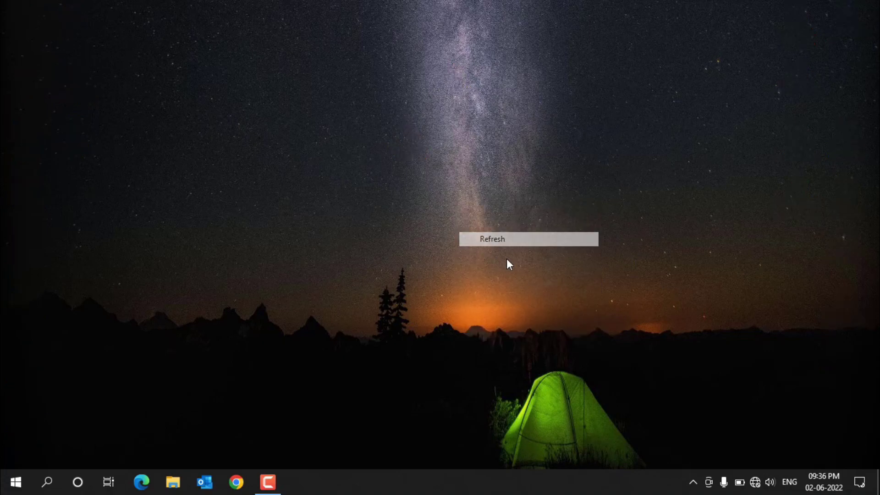
{"action": "right_click", "coordinate": [557, 145]}
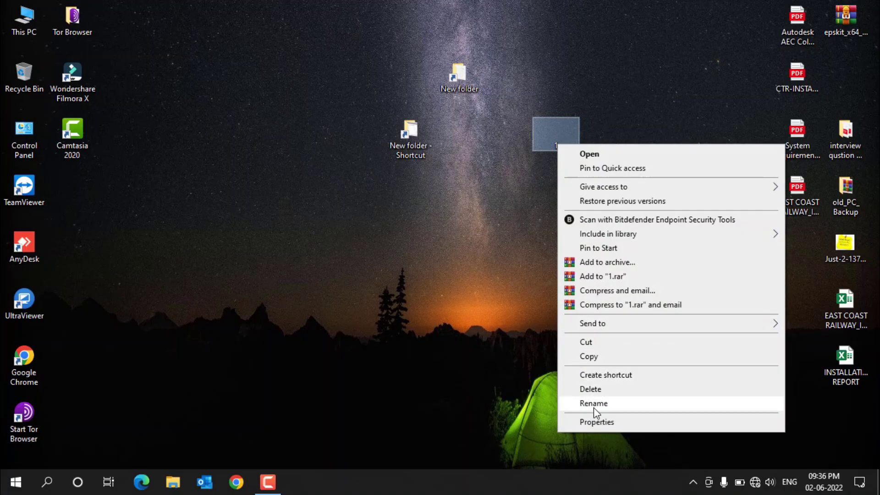
{"action": "left_click", "coordinate": [595, 409]}
{"action": "key", "text": "BackSpace"}
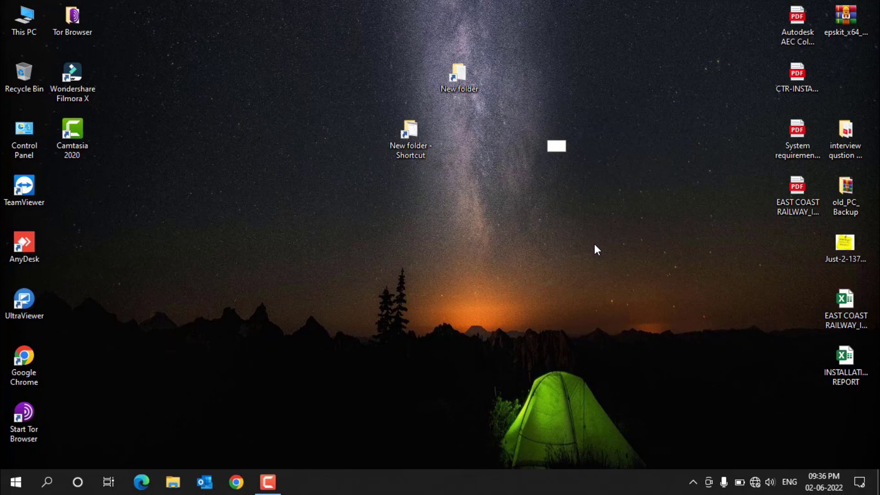
{"action": "right_click", "coordinate": [535, 228]}
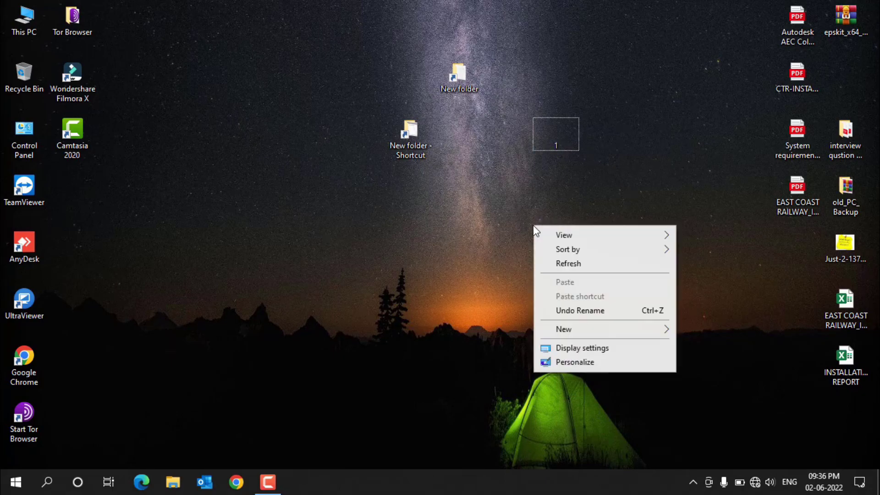
{"action": "left_click", "coordinate": [560, 262]}
Refresh the desktop and box-select the area around folder 1 twice to check where the invisible icon sits.
{"action": "right_click", "coordinate": [481, 209]}
{"action": "left_click", "coordinate": [509, 250]}
{"action": "left_click_drag", "start_coordinate": [507, 82], "coordinate": [608, 204]}
{"action": "right_click", "coordinate": [457, 183]}
{"action": "left_click", "coordinate": [488, 221]}
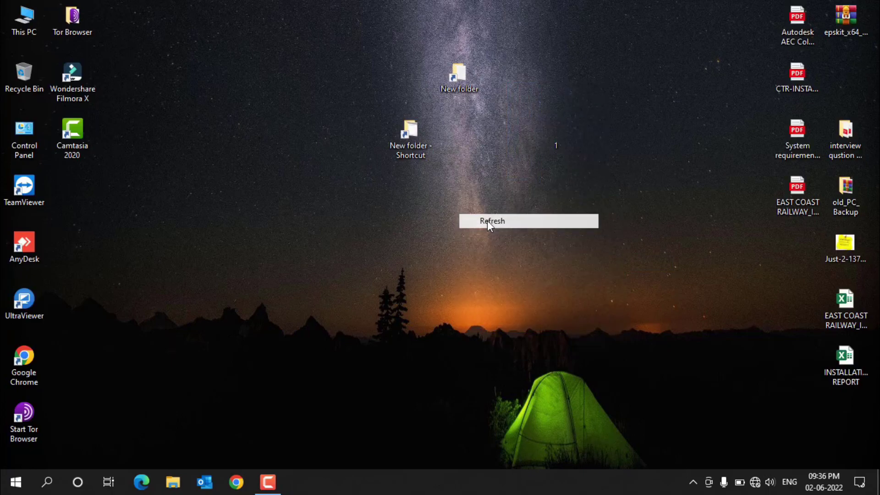
{"action": "left_click_drag", "start_coordinate": [515, 96], "coordinate": [610, 202]}
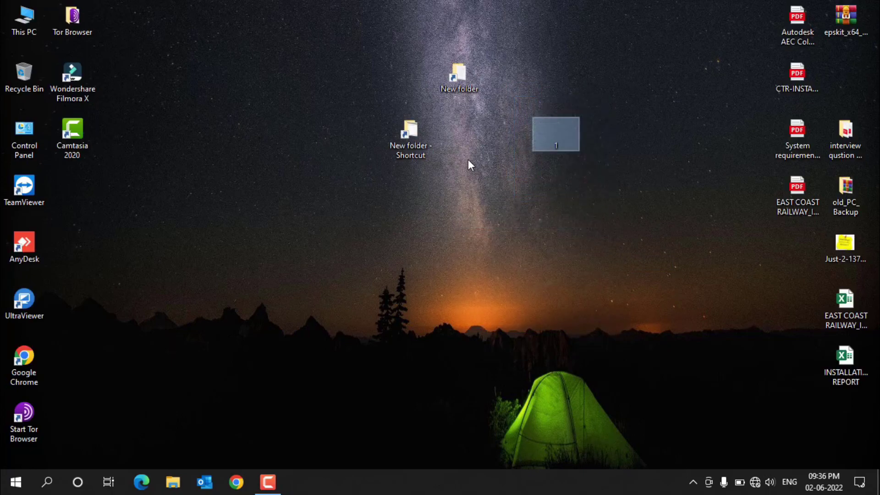